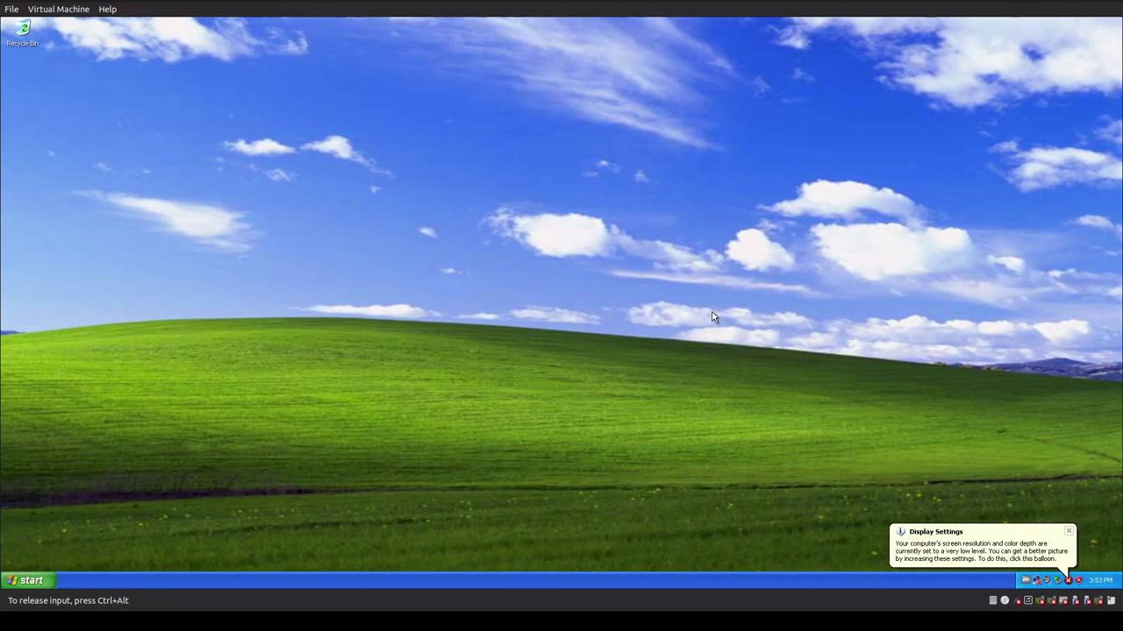
- Review the installed programs with updates shown in Add or Remove Programs, and close the windows
{"action": "left_click", "coordinate": [42, 581]}
{"action": "left_click", "coordinate": [175, 434]}
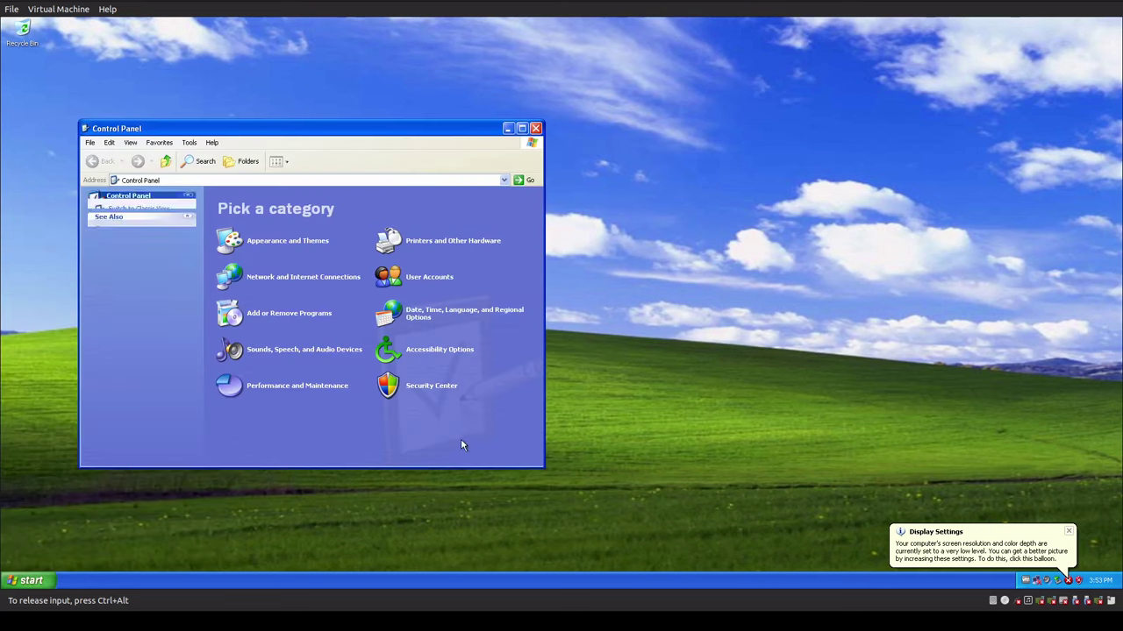
{"action": "left_click", "coordinate": [286, 316]}
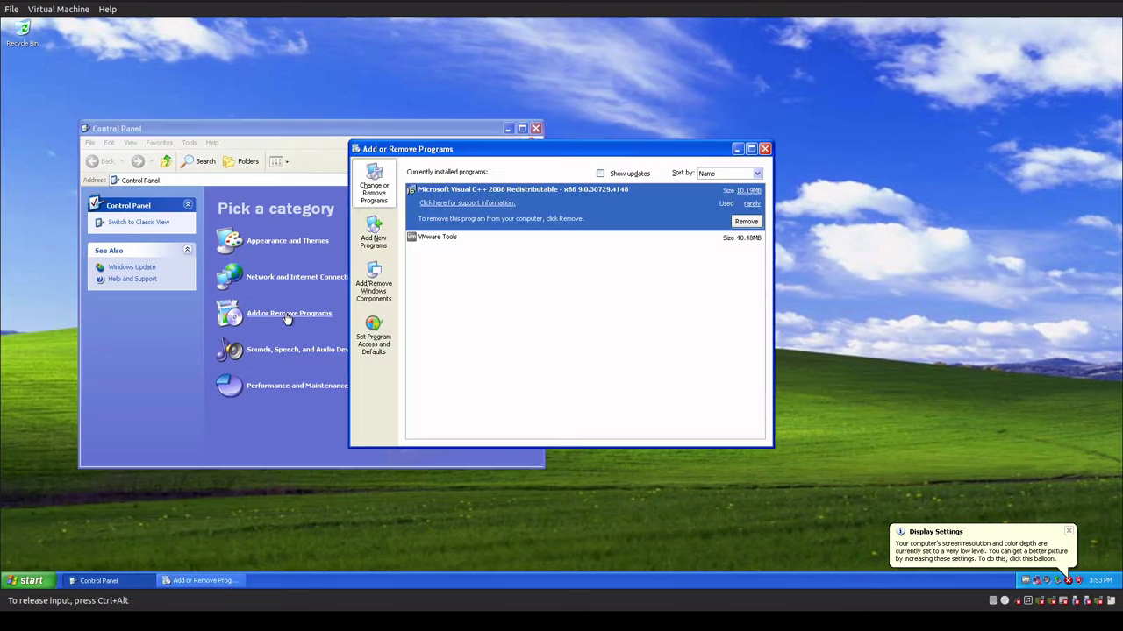
{"action": "left_click", "coordinate": [600, 173]}
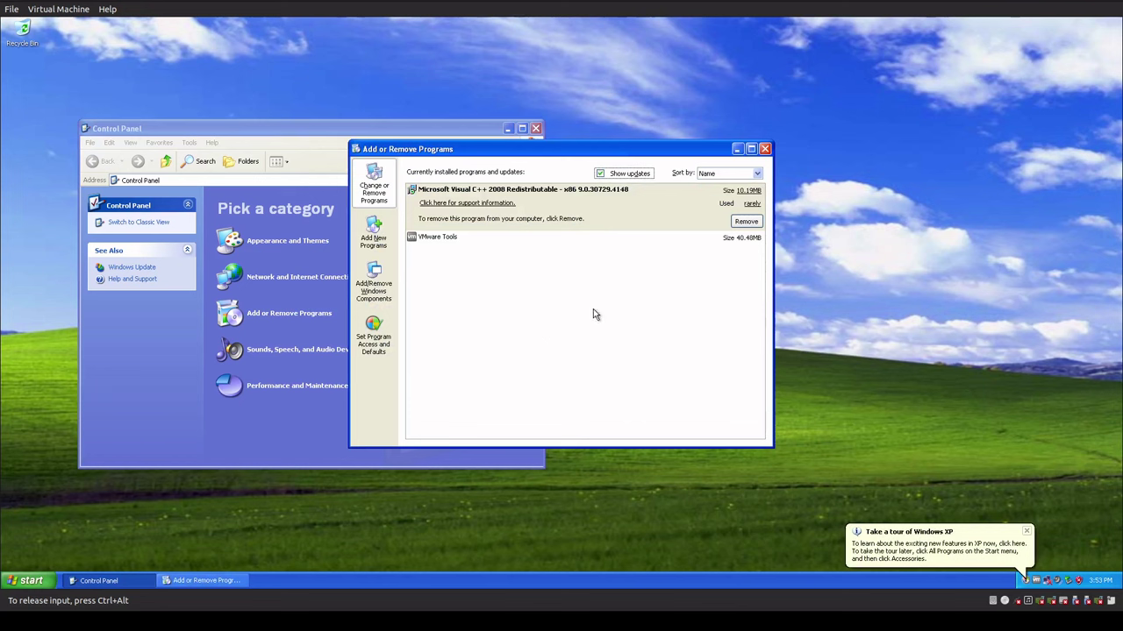
{"action": "left_click", "coordinate": [764, 150]}
{"action": "left_click", "coordinate": [536, 128]}
- Open Computer Management for this computer and expand Local Users and Groups
{"action": "left_click", "coordinate": [42, 582]}
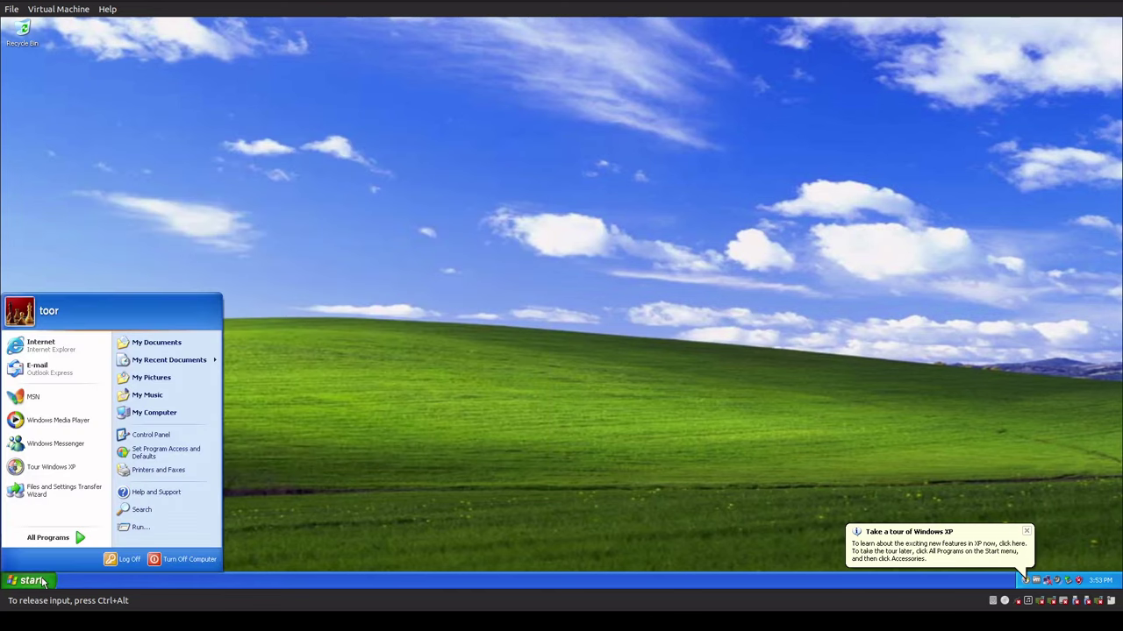
{"action": "right_click", "coordinate": [146, 416]}
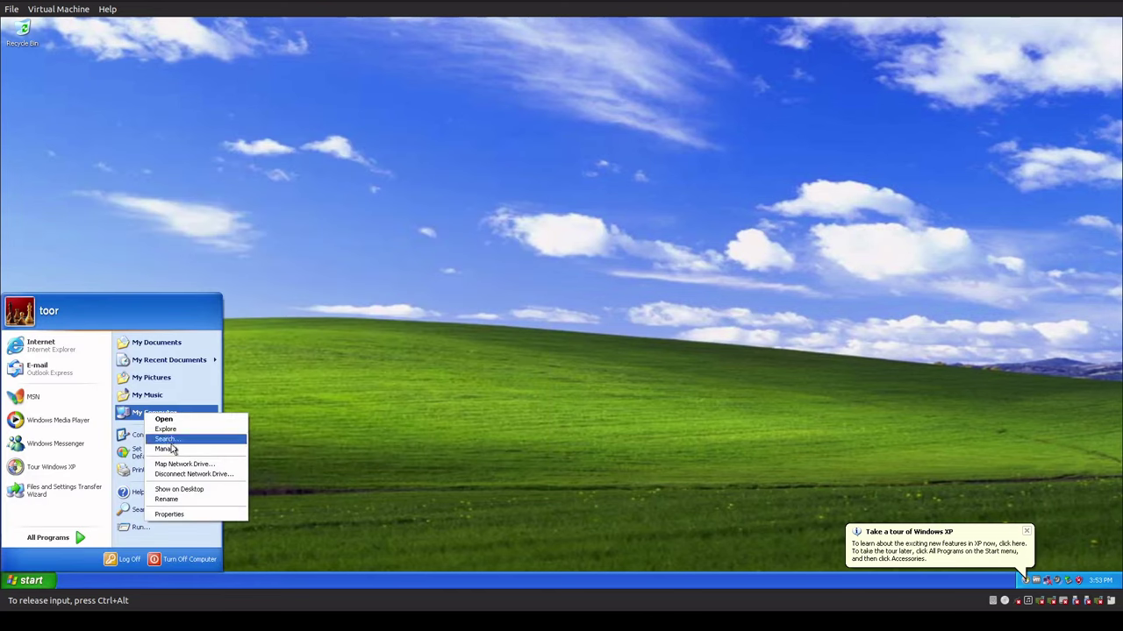
{"action": "left_click", "coordinate": [166, 448]}
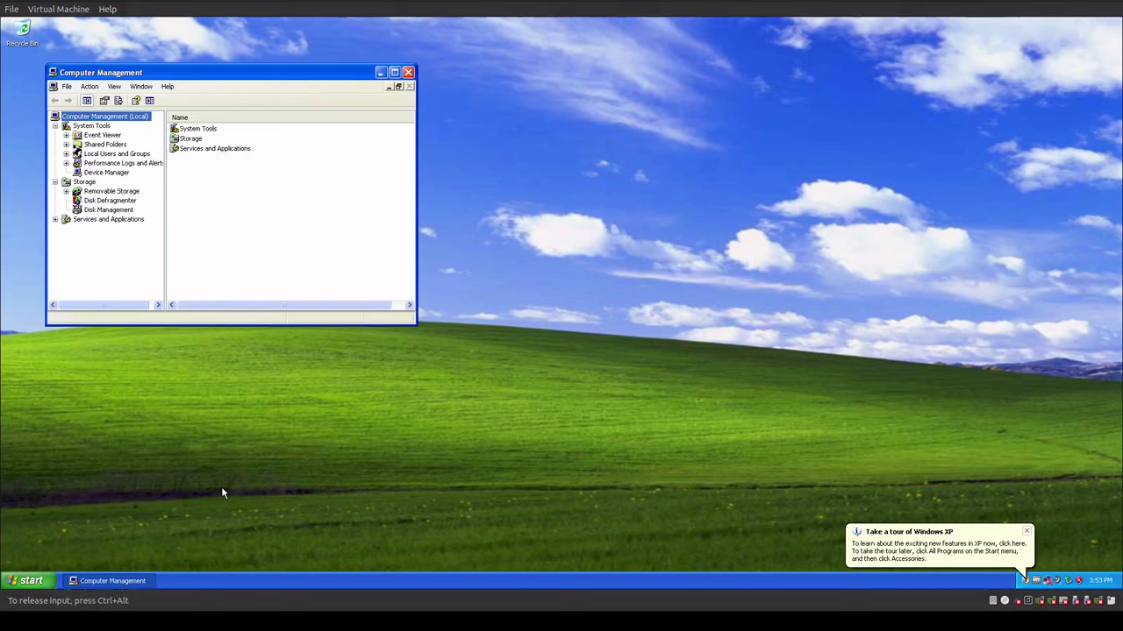
{"action": "double_click", "coordinate": [105, 154]}
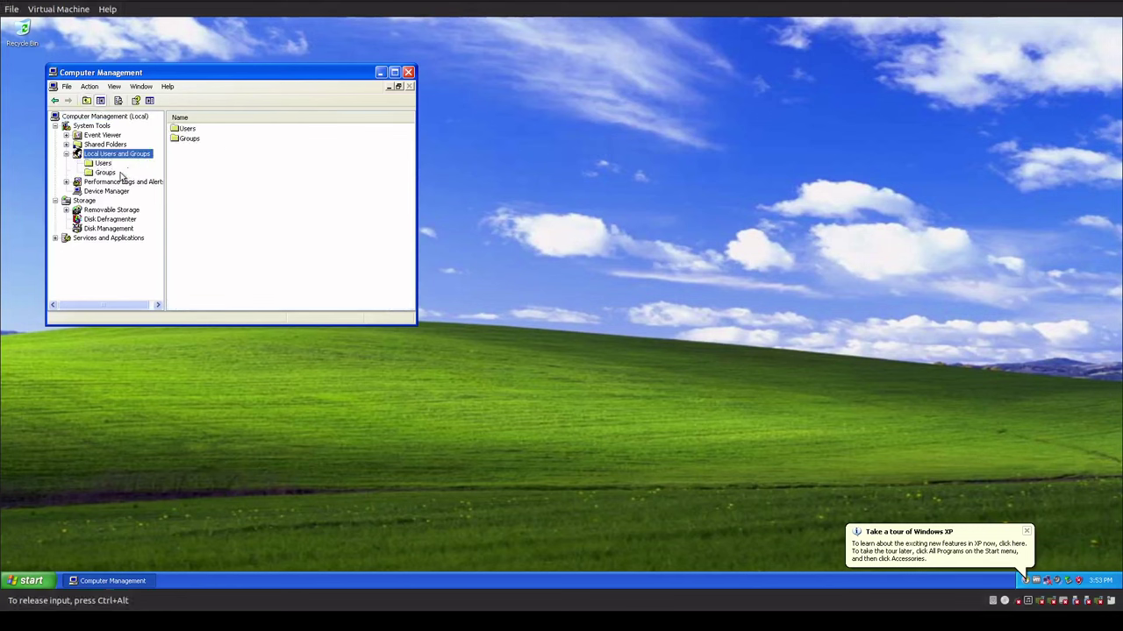
- Try to create a local user named toor with an account password and no forced password change at next logon
{"action": "left_click", "coordinate": [102, 163]}
{"action": "right_click", "coordinate": [103, 163]}
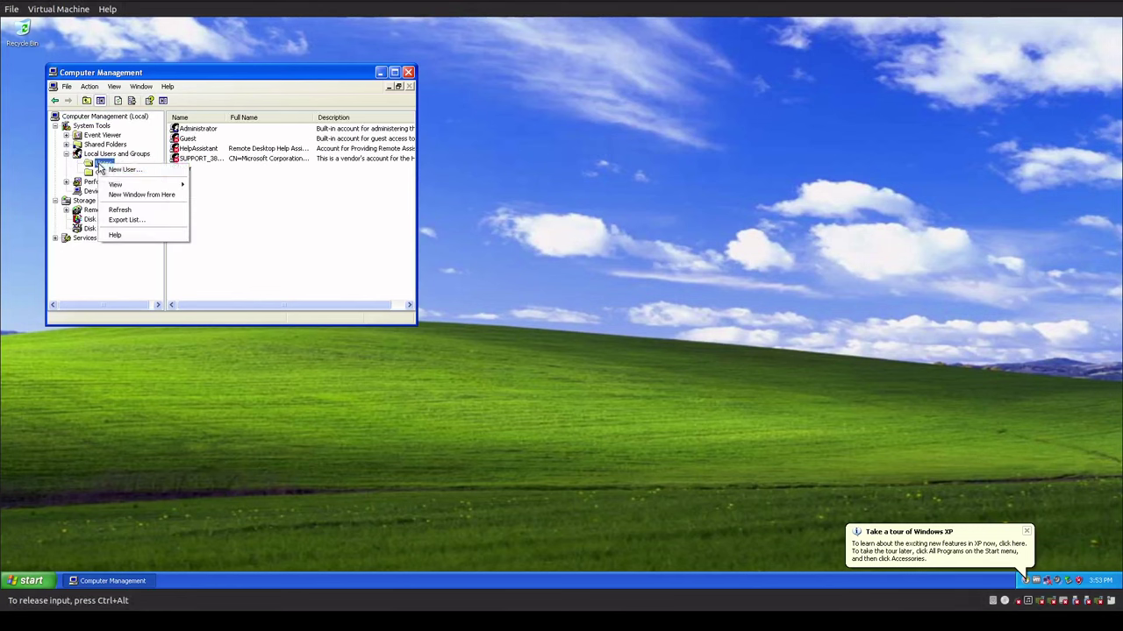
{"action": "left_click", "coordinate": [112, 169]}
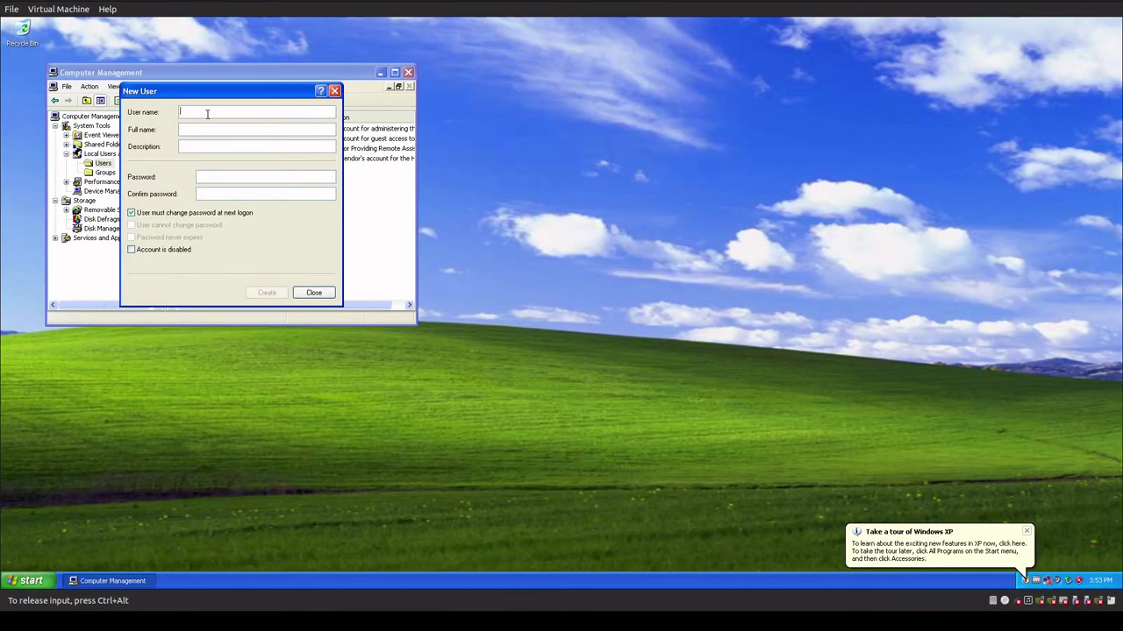
{"action": "type", "text": "tool"}
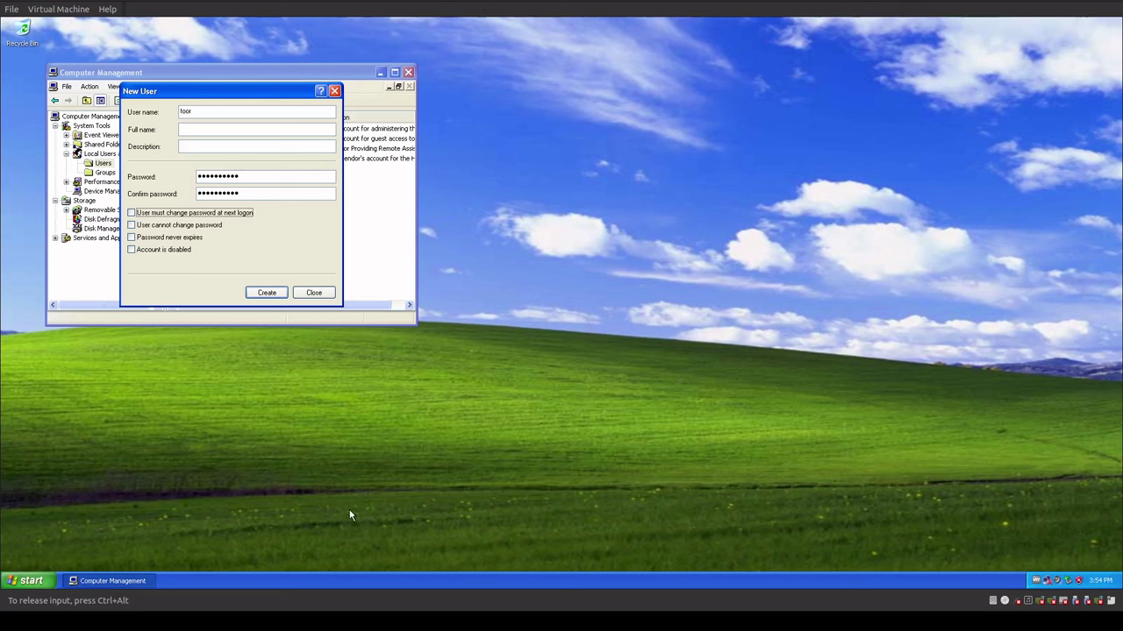
{"action": "left_click", "coordinate": [266, 292]}
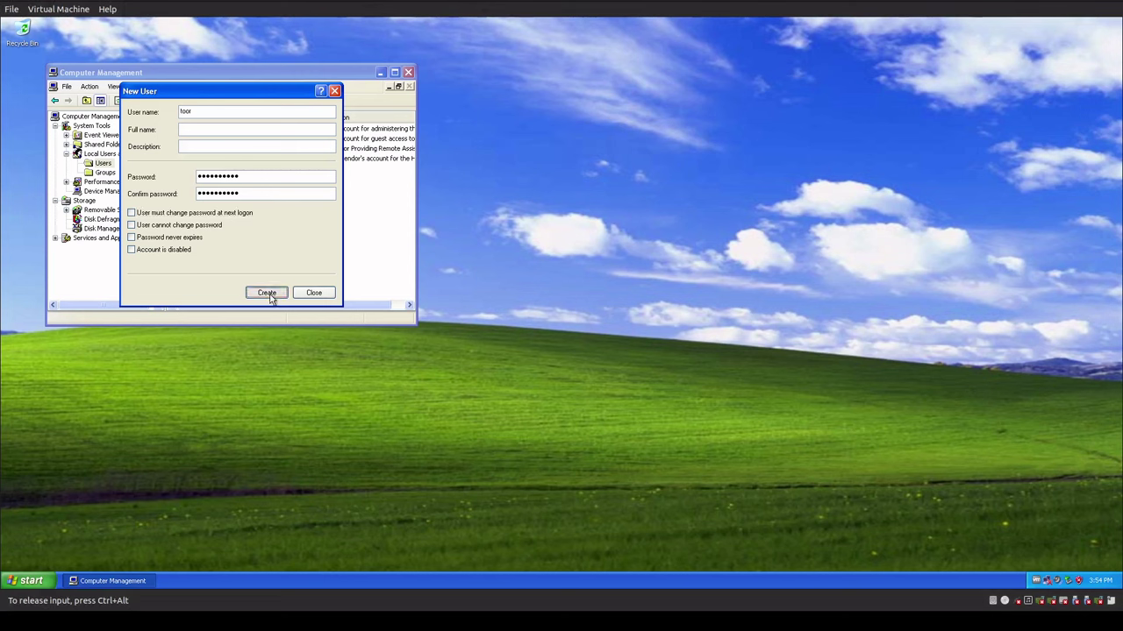
{"action": "key", "text": "Return"}
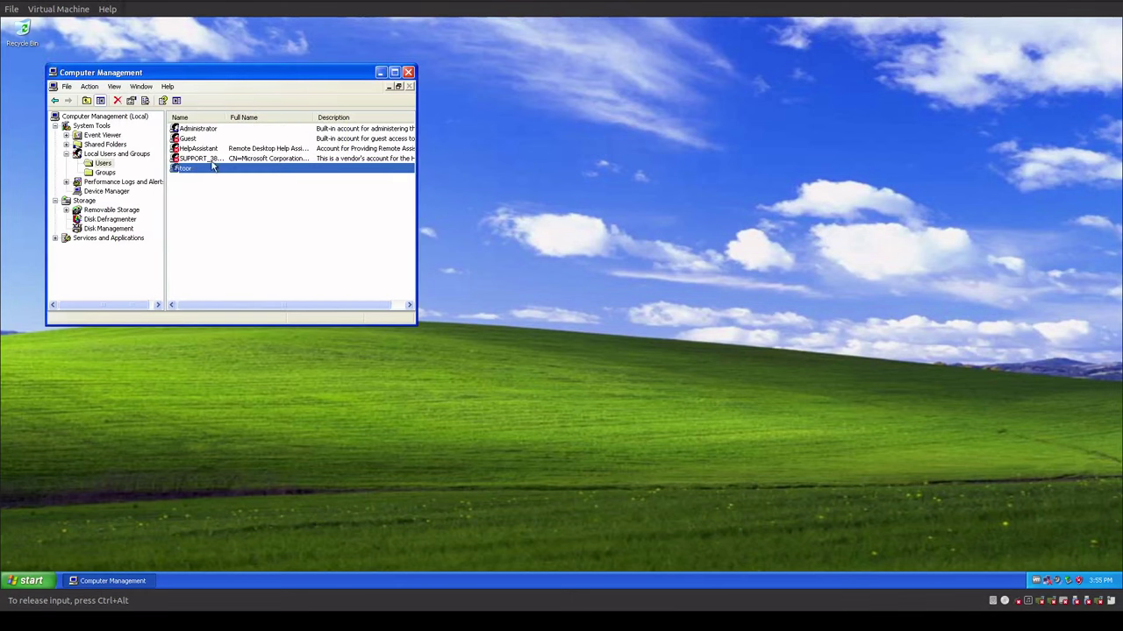
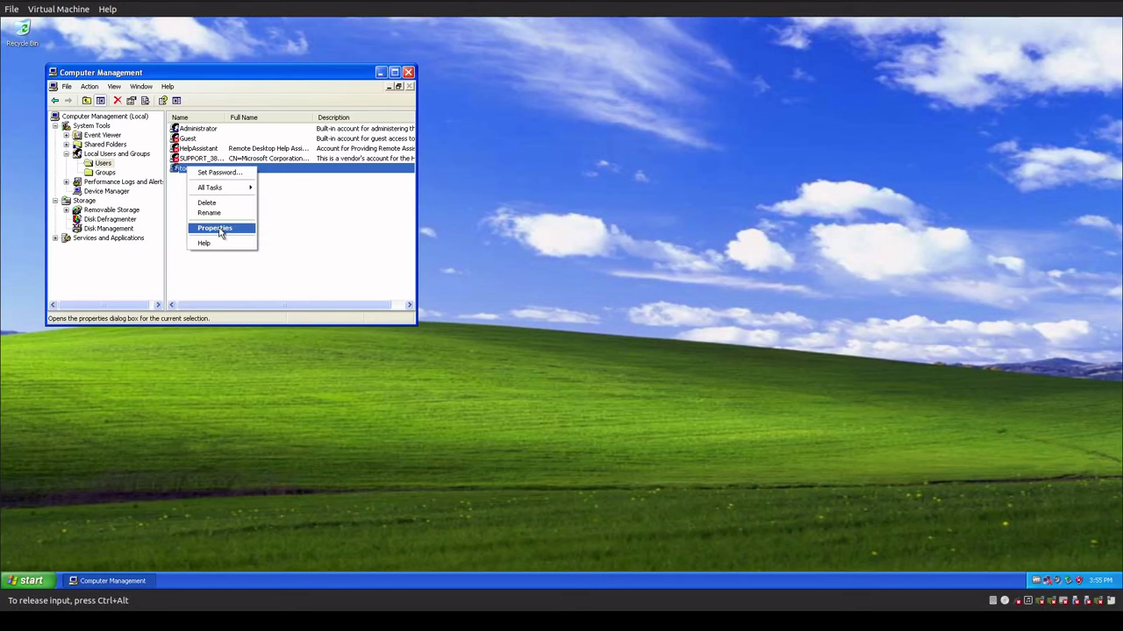
- Try to add the toor account to the Administrators group in its properties
{"action": "key", "text": "Return"}
{"action": "left_click", "coordinate": [166, 91]}
{"action": "left_click", "coordinate": [154, 121]}
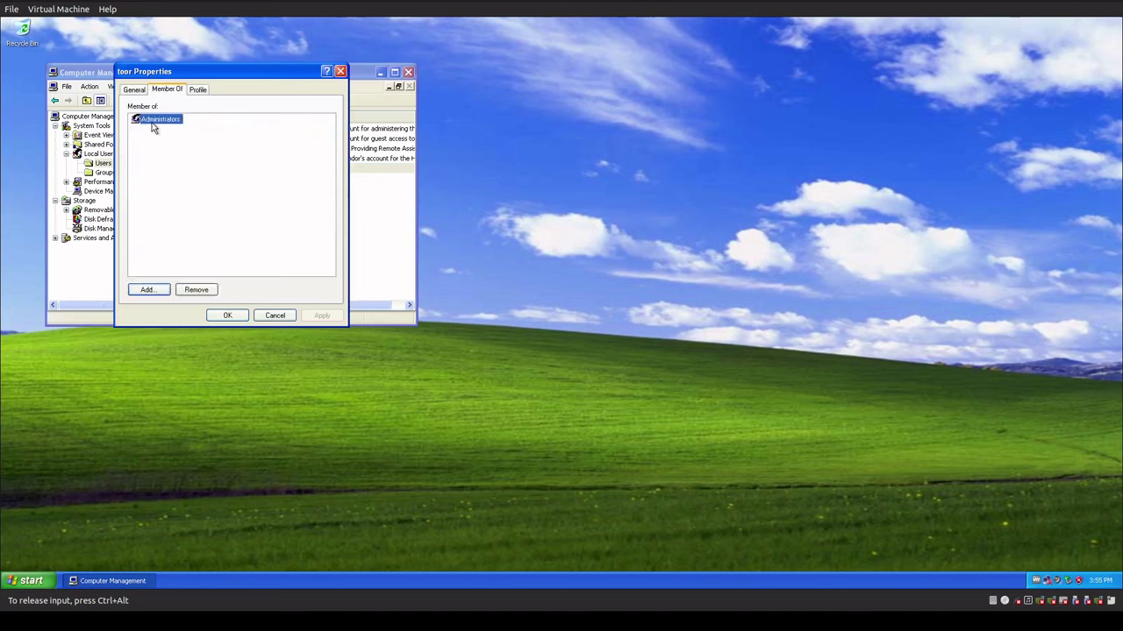
{"action": "left_click", "coordinate": [148, 289]}
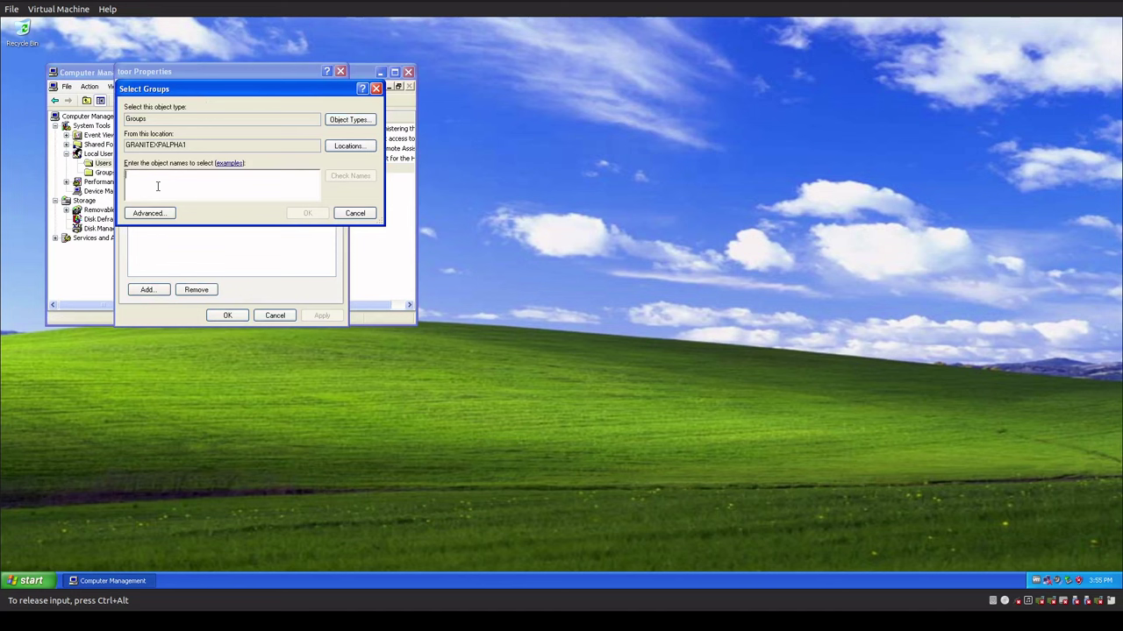
{"action": "type", "text": "administrator"}
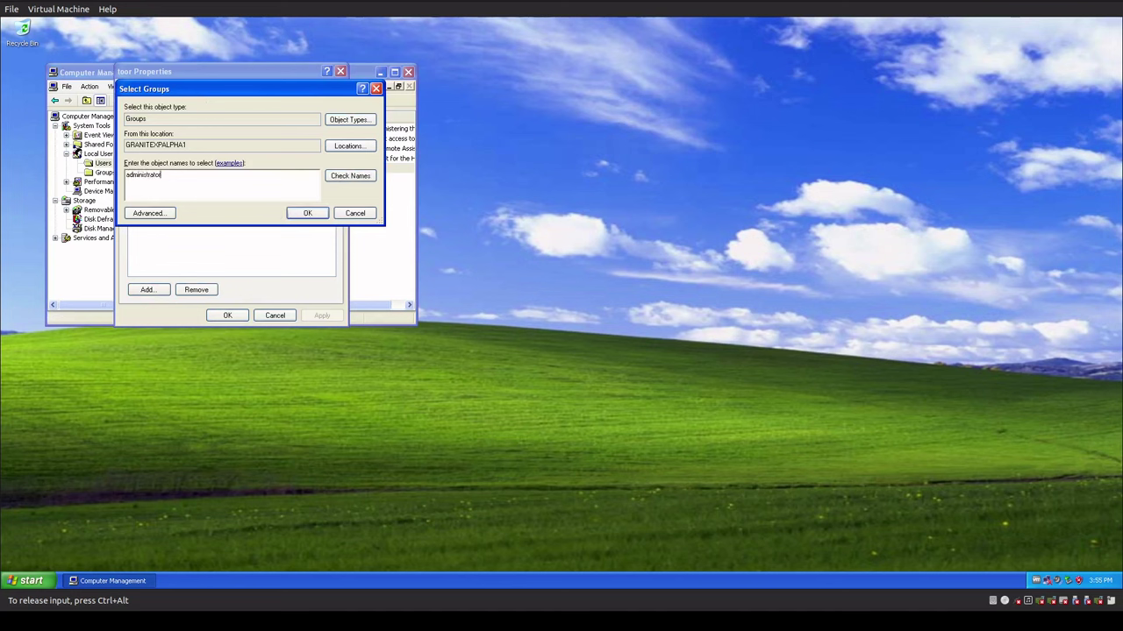
{"action": "type", "text": "s"}
{"action": "left_click", "coordinate": [338, 179]}
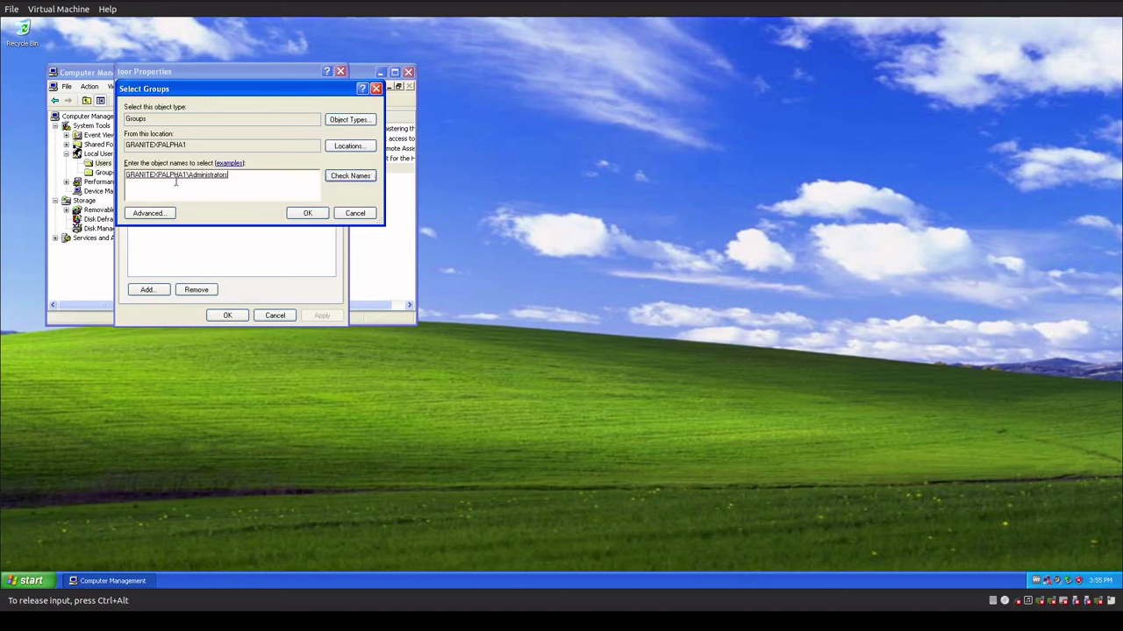
{"action": "left_click", "coordinate": [307, 213]}
{"action": "left_click", "coordinate": [562, 334]}
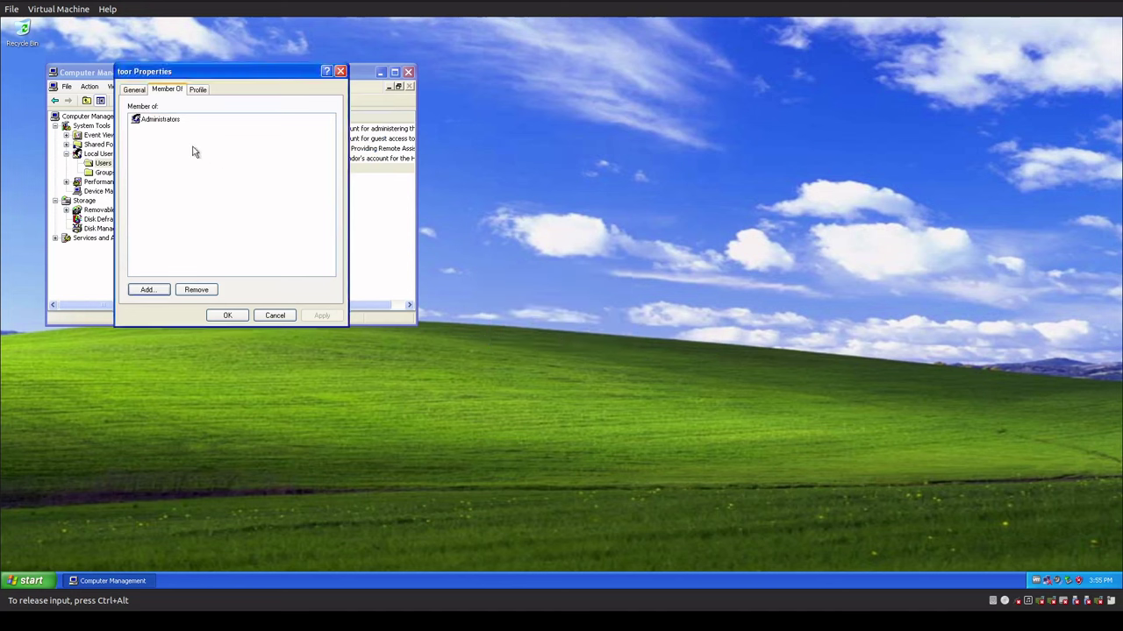
{"action": "left_click", "coordinate": [151, 125]}
{"action": "left_click", "coordinate": [227, 315]}
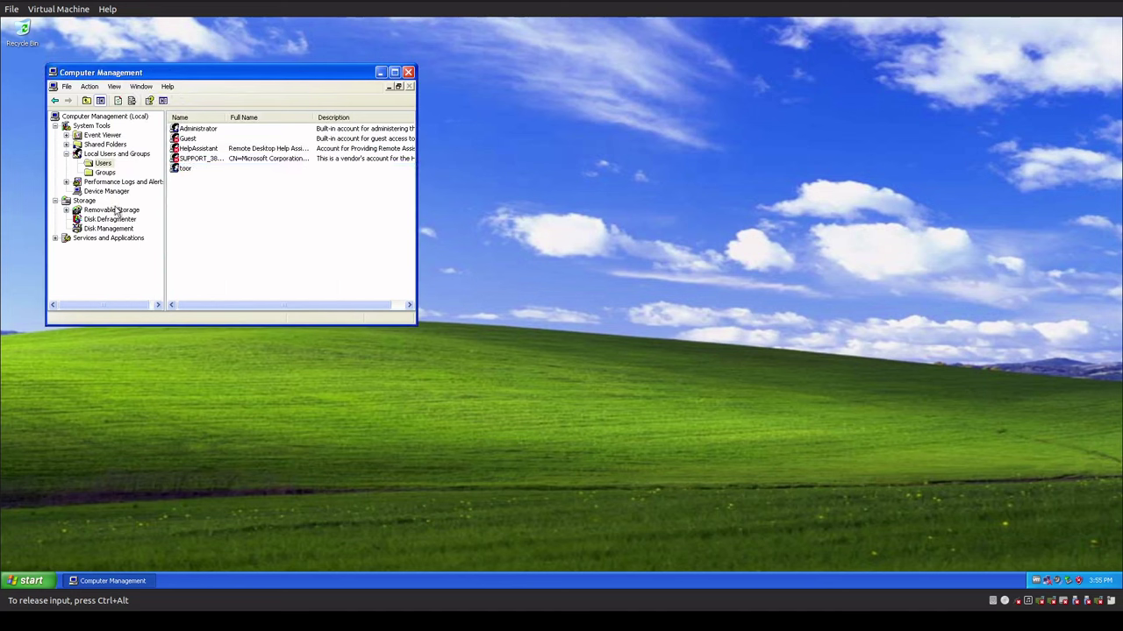
- Set and confirm a new password for the built-in Administrator account, and close Computer Management
{"action": "left_click", "coordinate": [184, 129]}
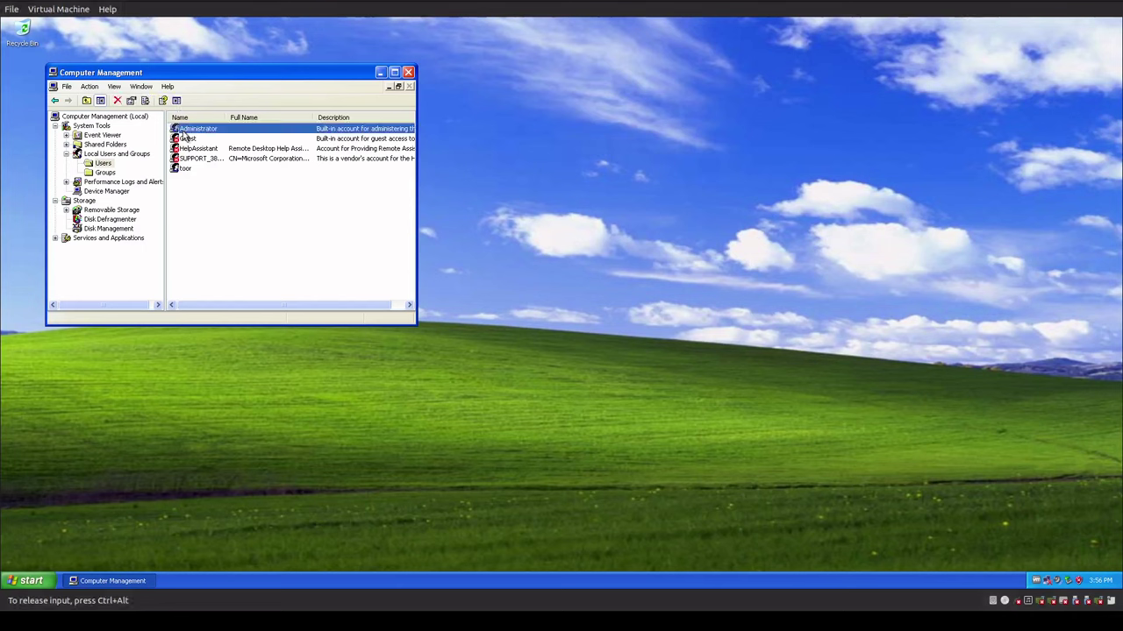
{"action": "right_click", "coordinate": [185, 133]}
{"action": "left_click", "coordinate": [198, 137]}
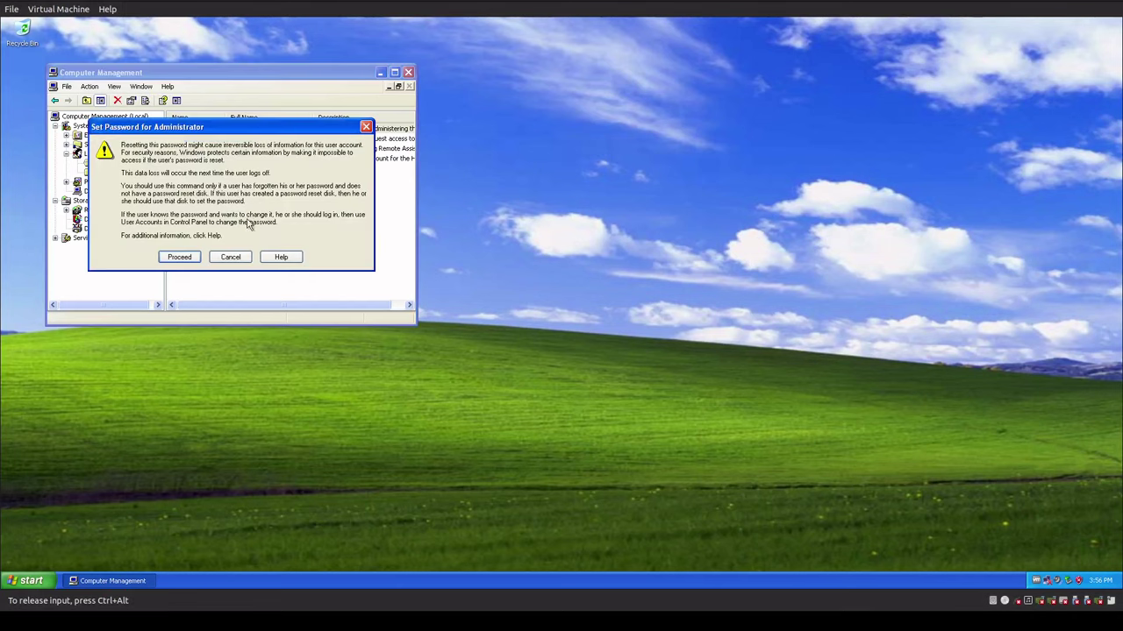
{"action": "left_click", "coordinate": [193, 258]}
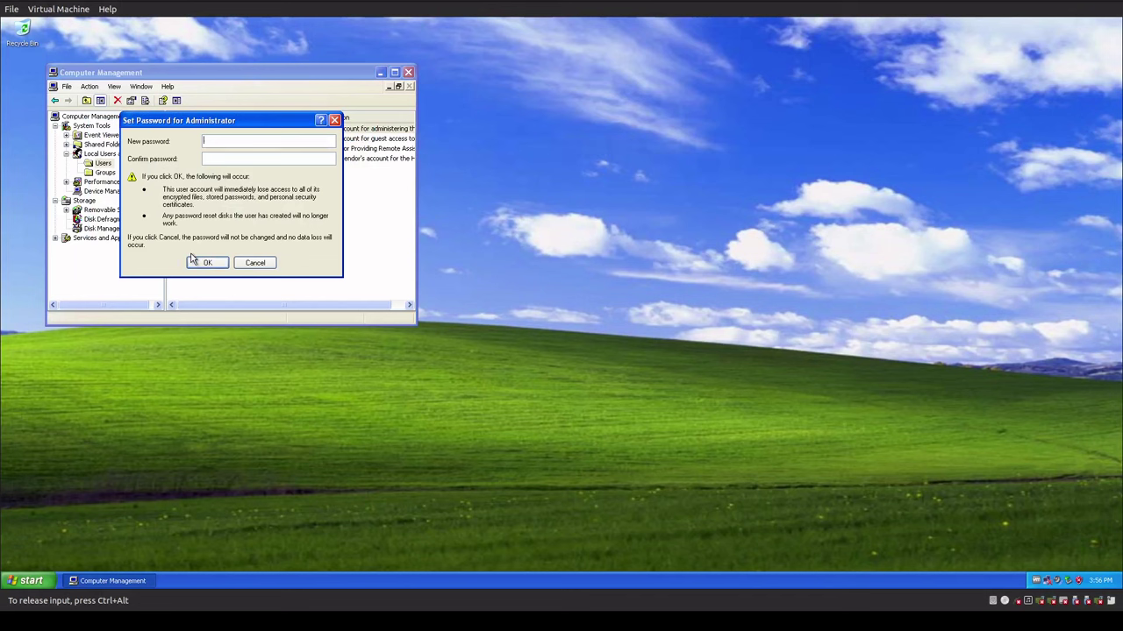
{"action": "left_click_drag", "start_coordinate": [215, 127], "coordinate": [274, 238]}
{"action": "type", "text": "**********"}
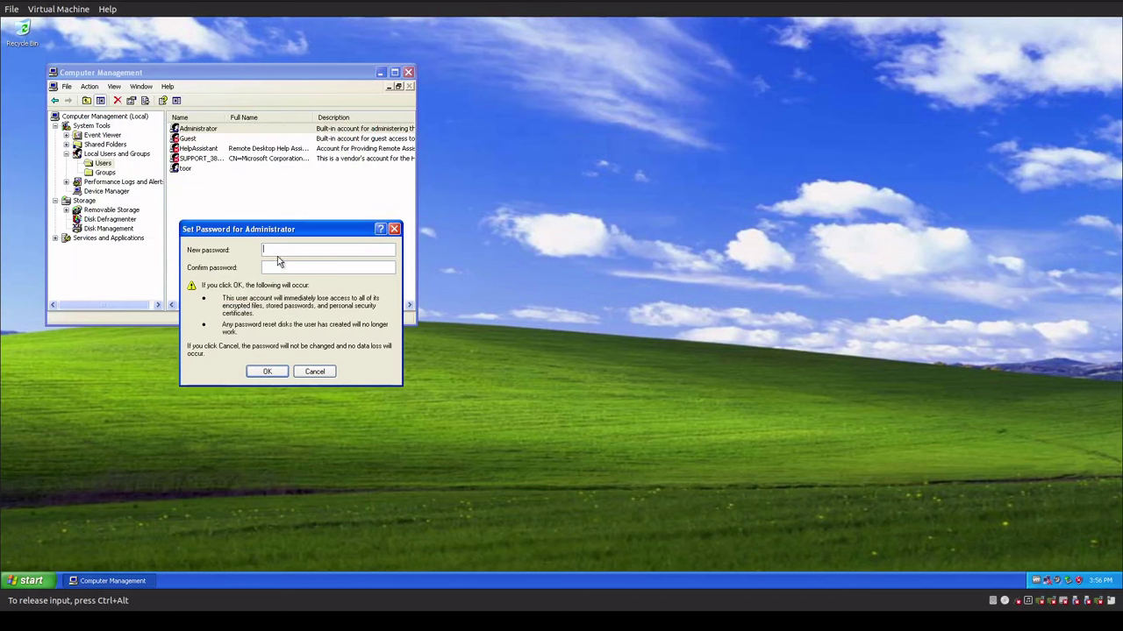
{"action": "key", "text": "Tab"}
{"action": "type", "text": "**********"}
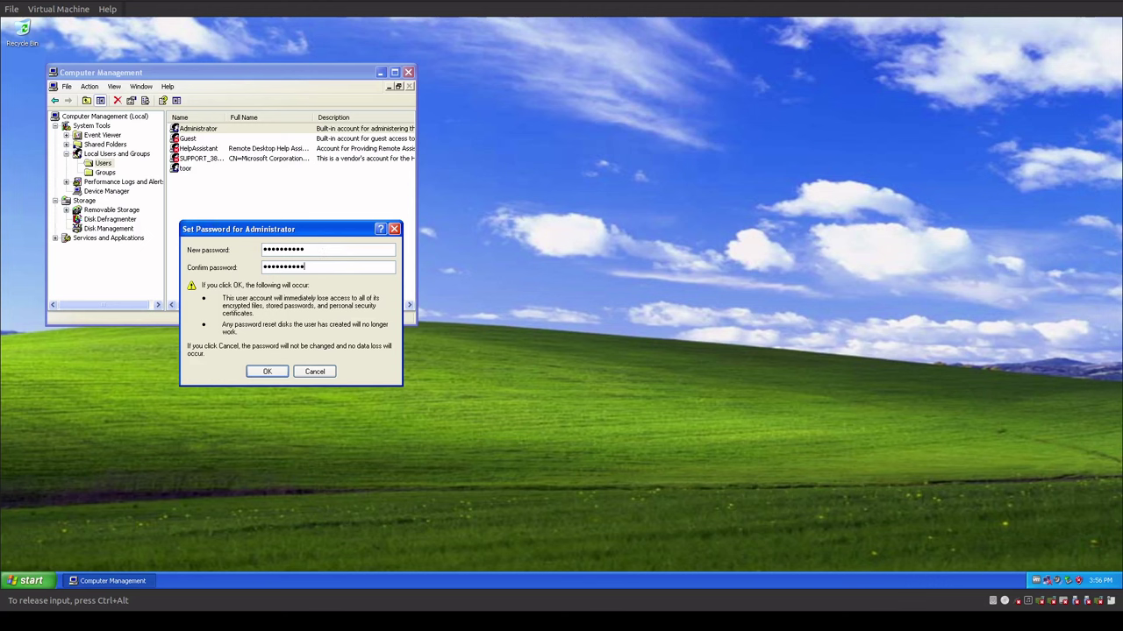
{"action": "left_click", "coordinate": [267, 372]}
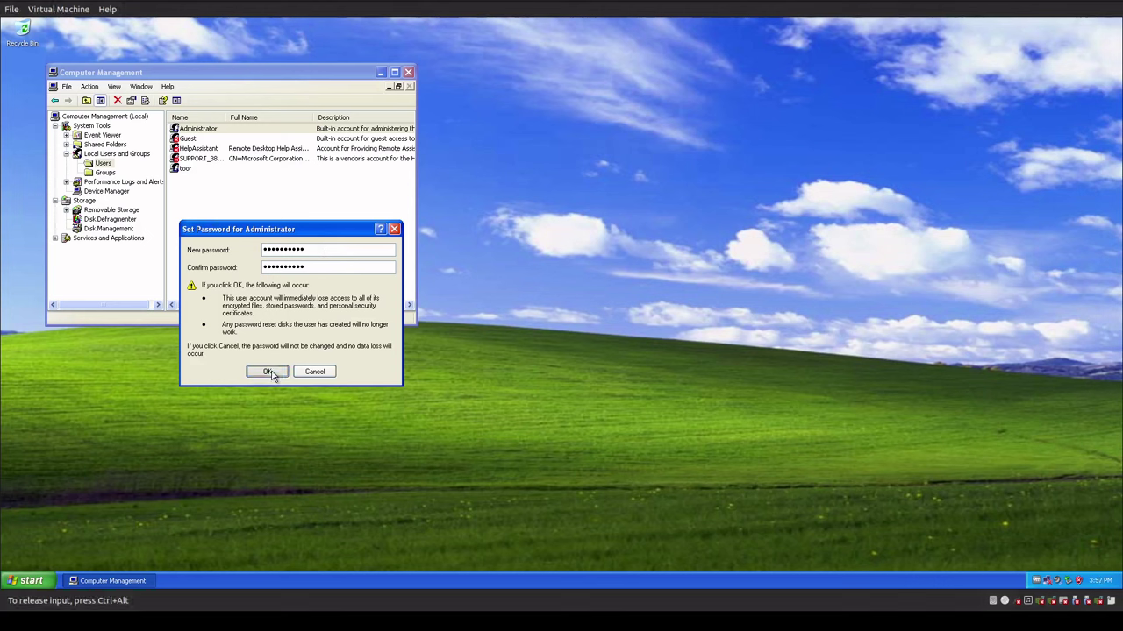
{"action": "left_click", "coordinate": [289, 325]}
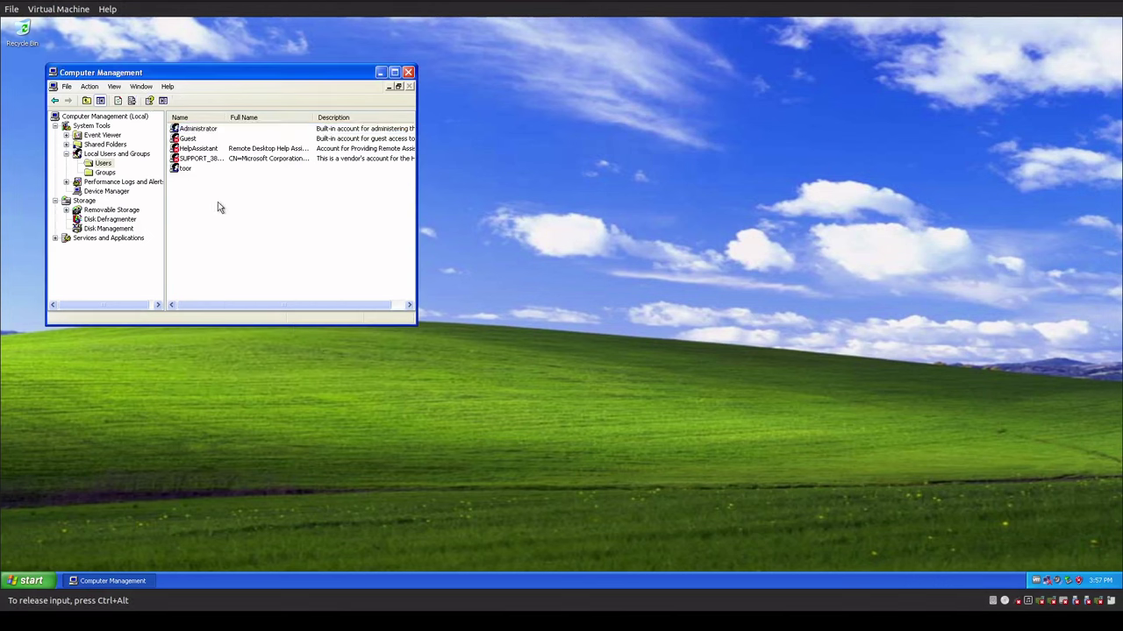
{"action": "left_click", "coordinate": [200, 168]}
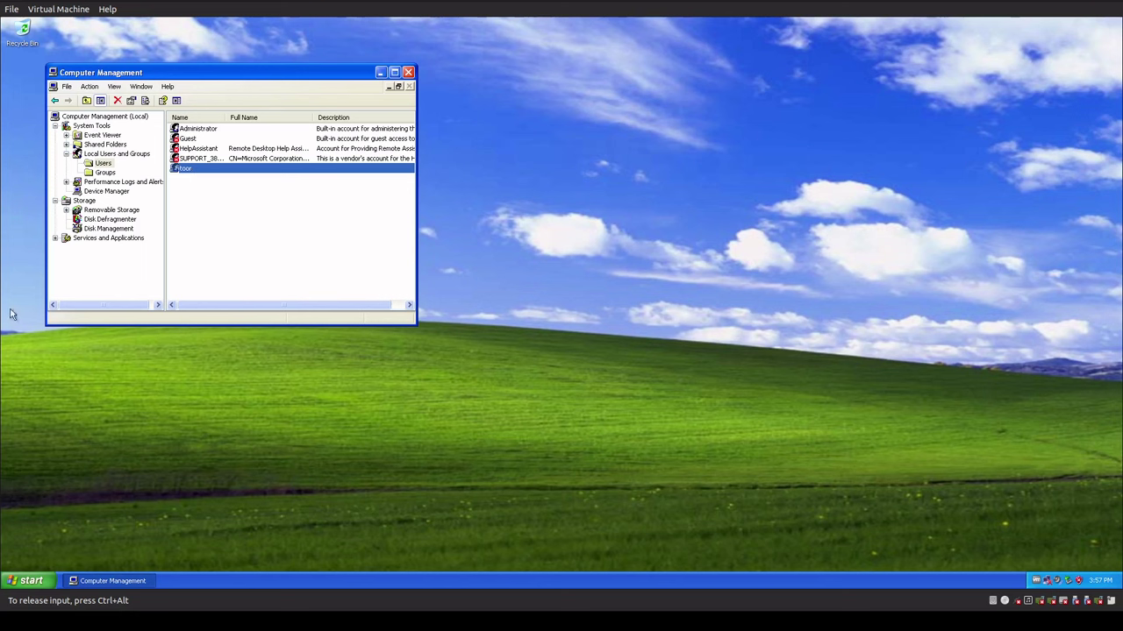
{"action": "left_click", "coordinate": [407, 72]}
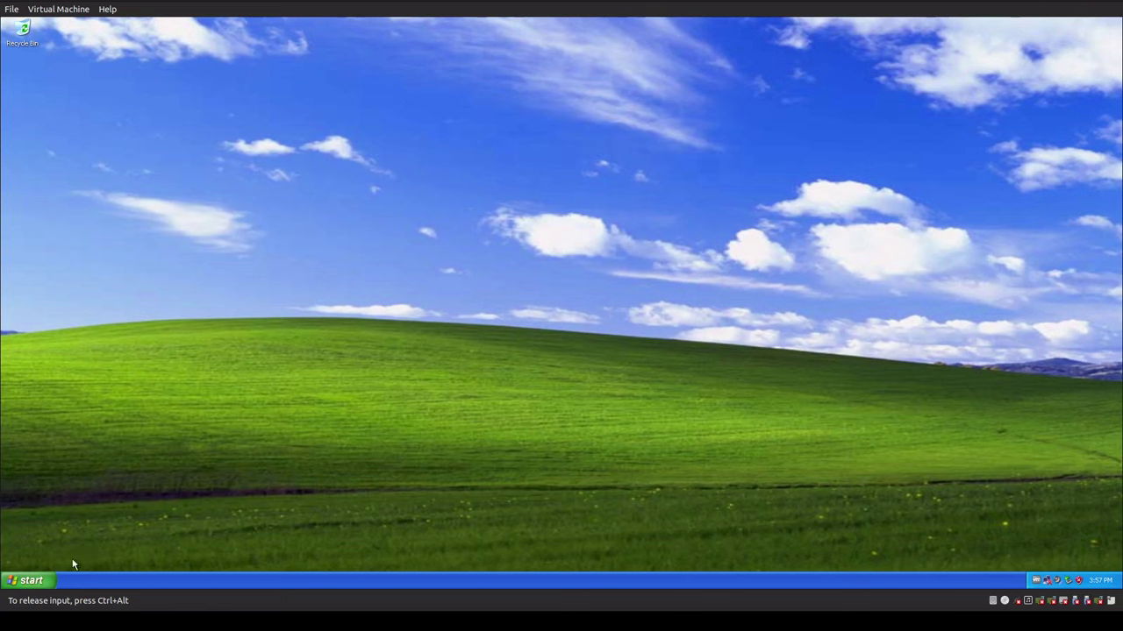
- Disable NetBIOS over TCP/IP in the advanced TCP/IP settings of the Local Area Connection
{"action": "right_click", "coordinate": [1037, 580]}
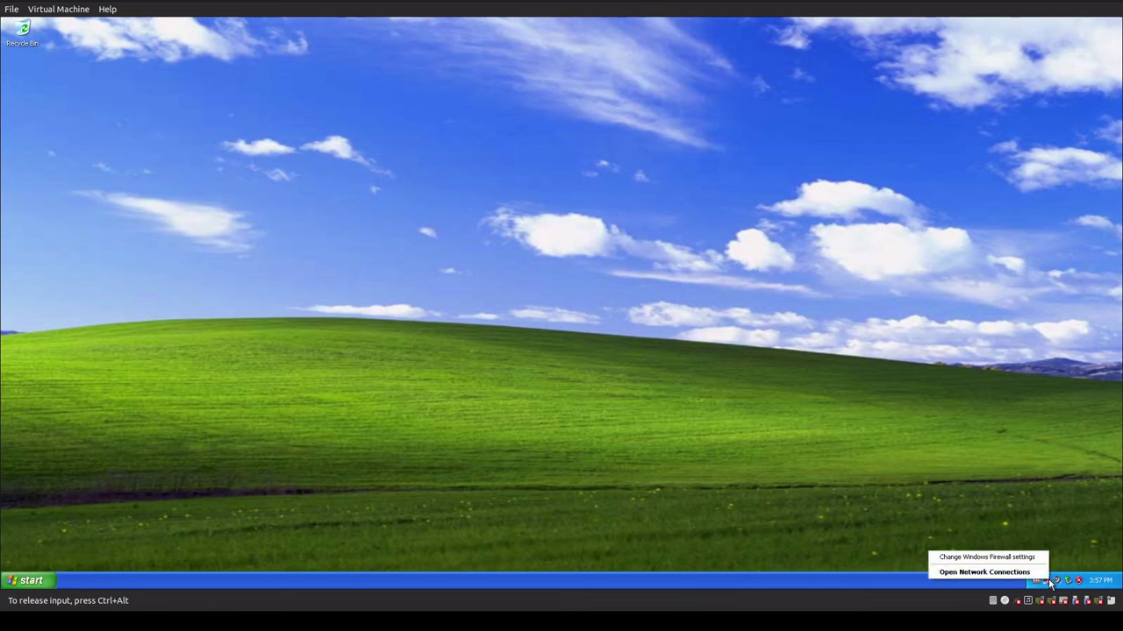
{"action": "left_click", "coordinate": [1037, 573]}
{"action": "right_click", "coordinate": [209, 186]}
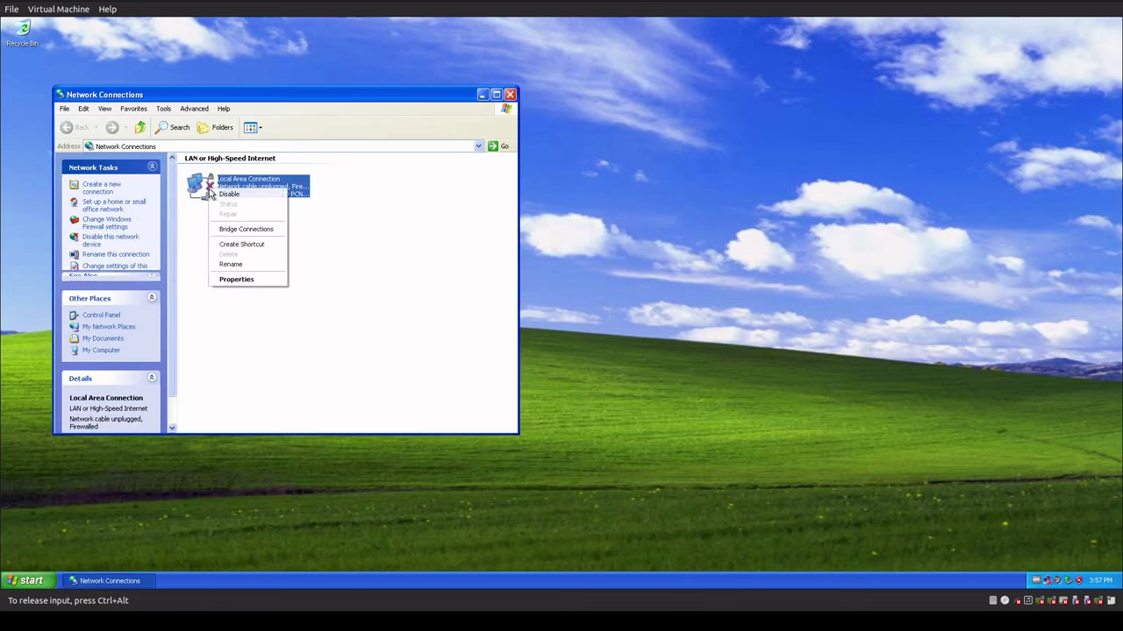
{"action": "left_click", "coordinate": [248, 279]}
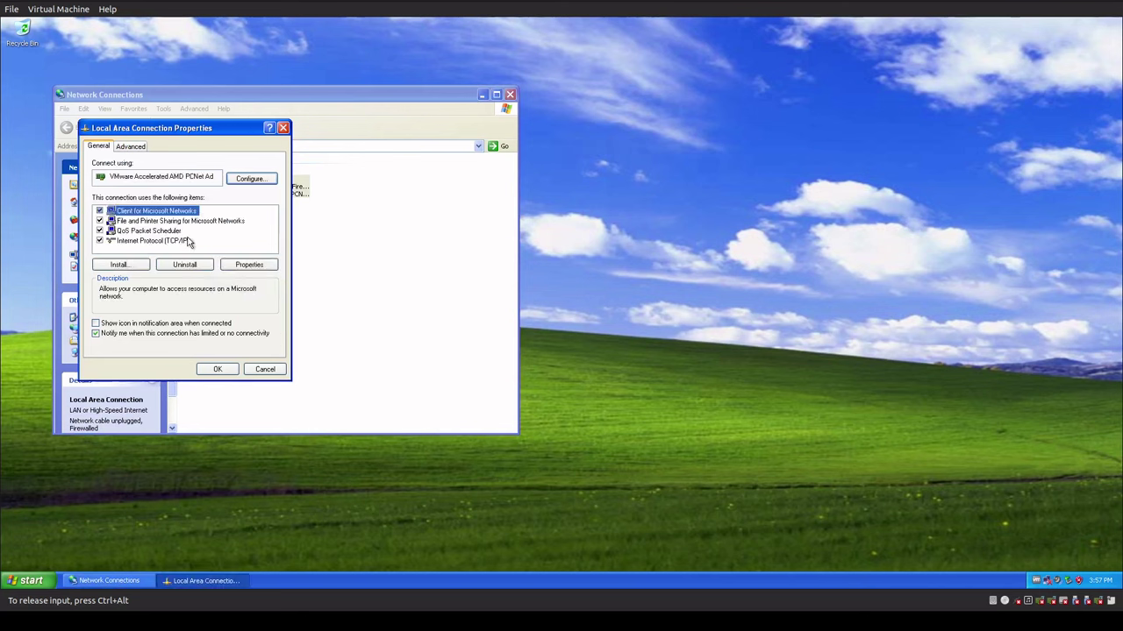
{"action": "left_click", "coordinate": [189, 242]}
{"action": "left_click", "coordinate": [244, 266]}
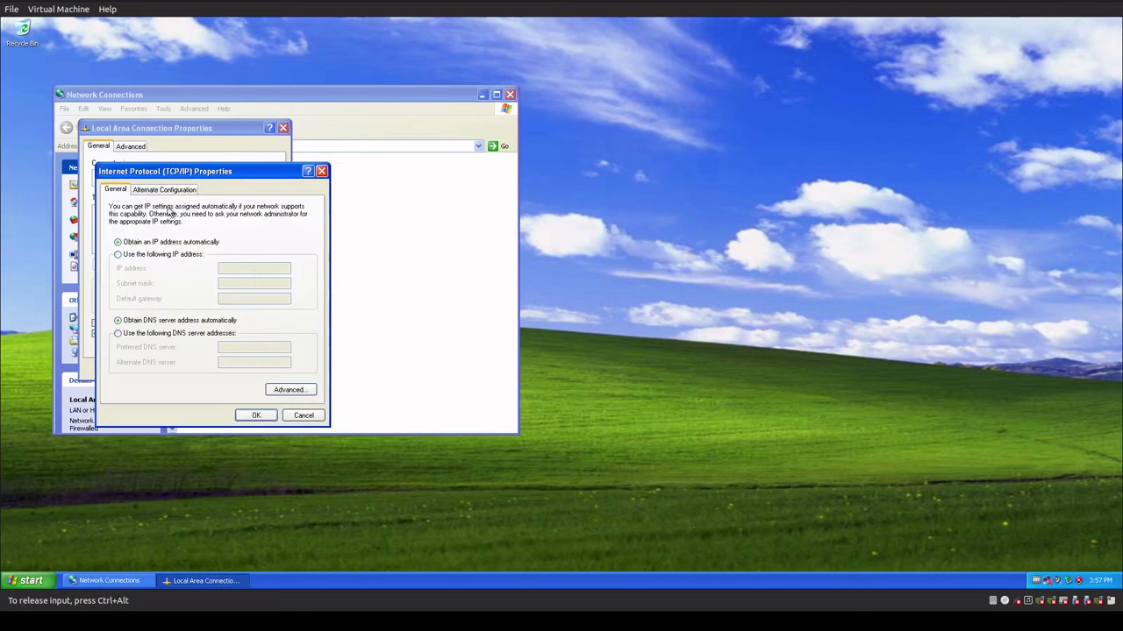
{"action": "left_click", "coordinate": [290, 390]}
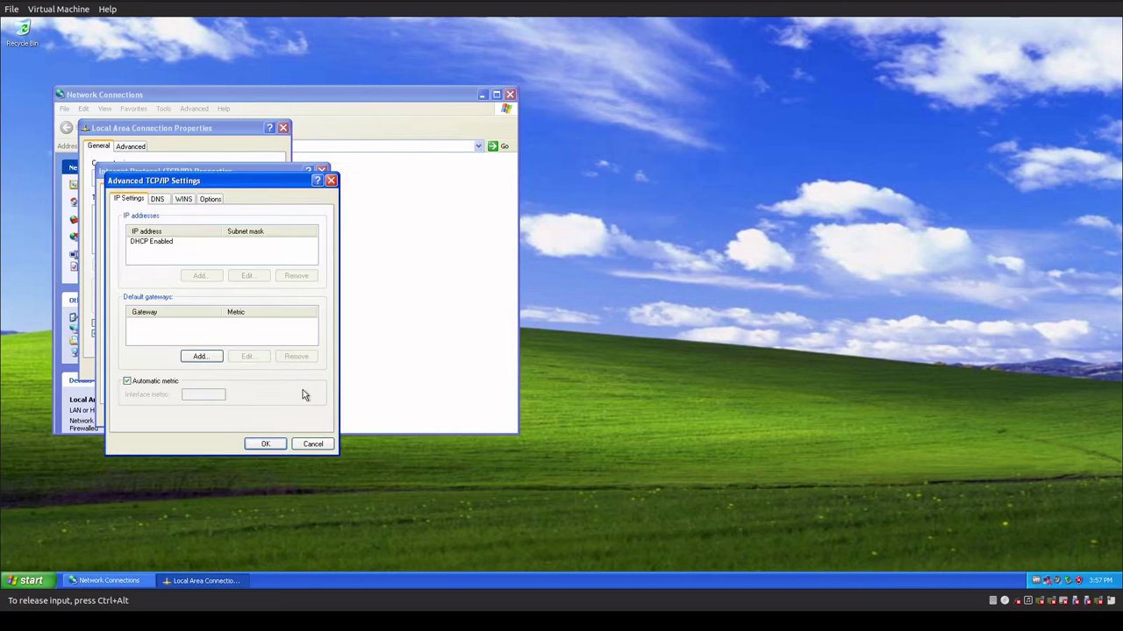
{"action": "left_click", "coordinate": [188, 200]}
{"action": "left_click", "coordinate": [164, 396]}
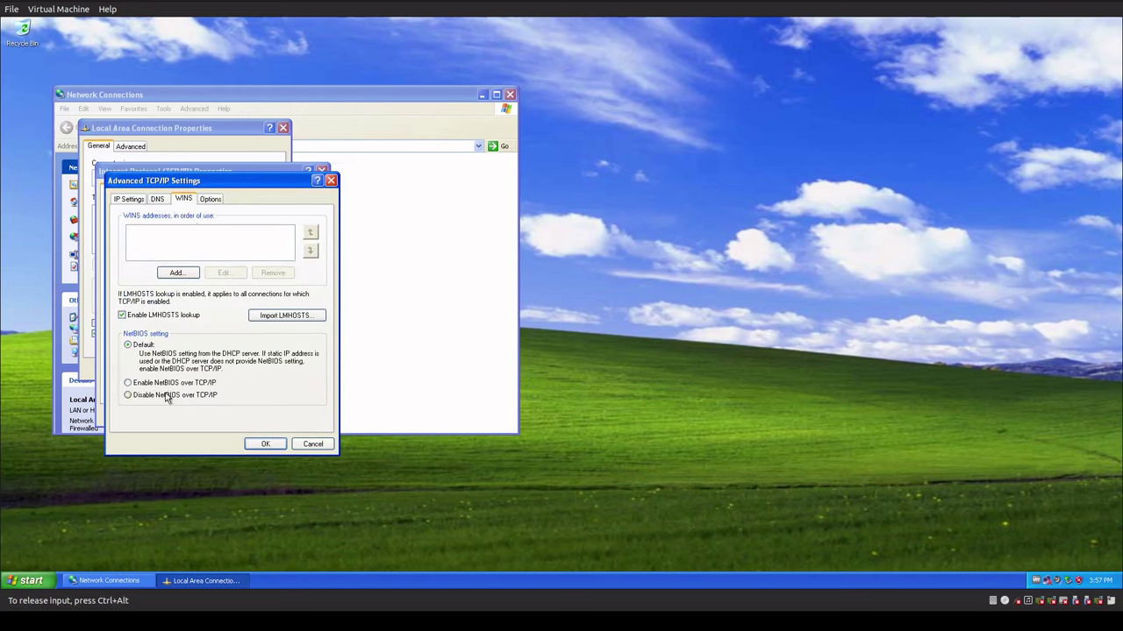
{"action": "left_click", "coordinate": [265, 444]}
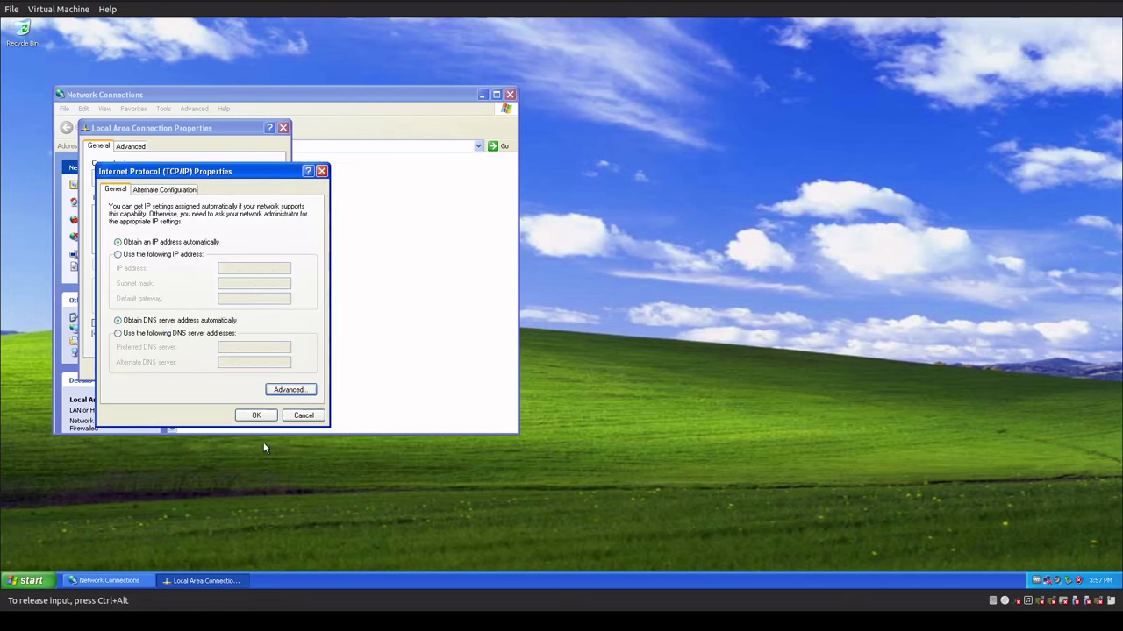
- Accept the TCP/IP settings and close the Local Area Connection properties to apply them
{"action": "left_click", "coordinate": [251, 419]}
{"action": "left_click", "coordinate": [218, 369]}
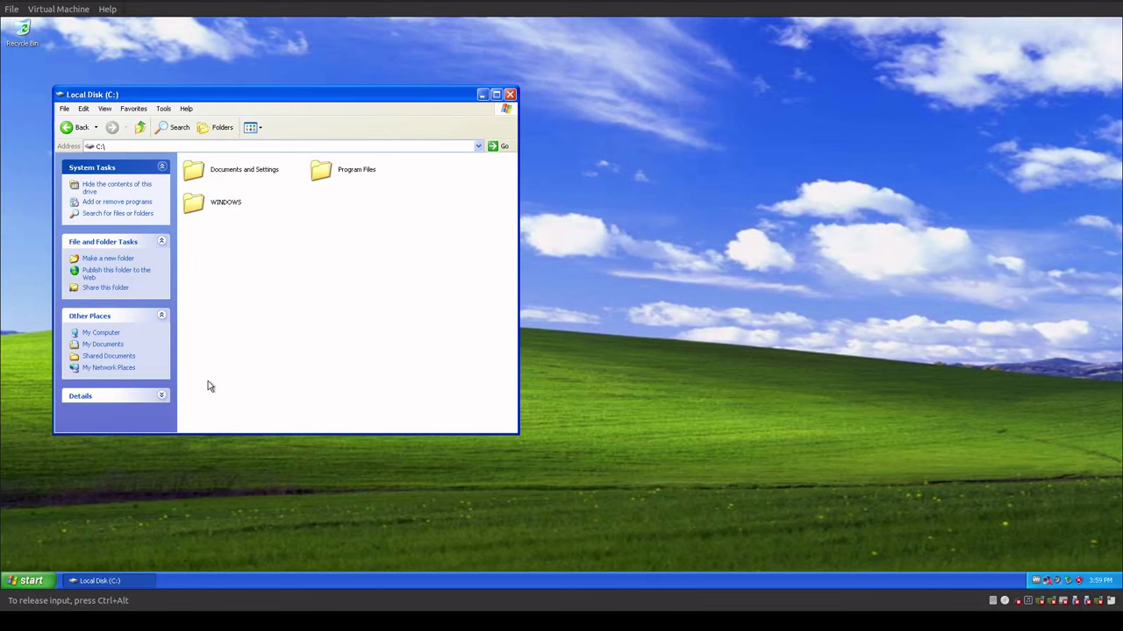
- Create a folder named Tools in the root of the C: drive and open it
{"action": "right_click", "coordinate": [287, 284]}
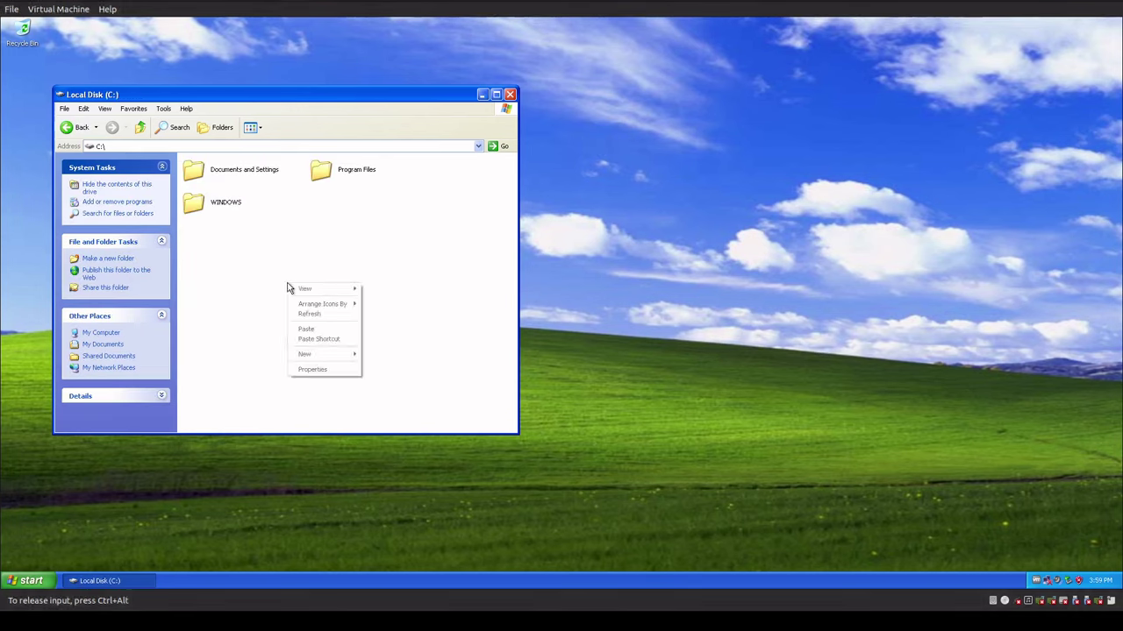
{"action": "mouse_move", "coordinate": [325, 359]}
{"action": "left_click", "coordinate": [399, 356]}
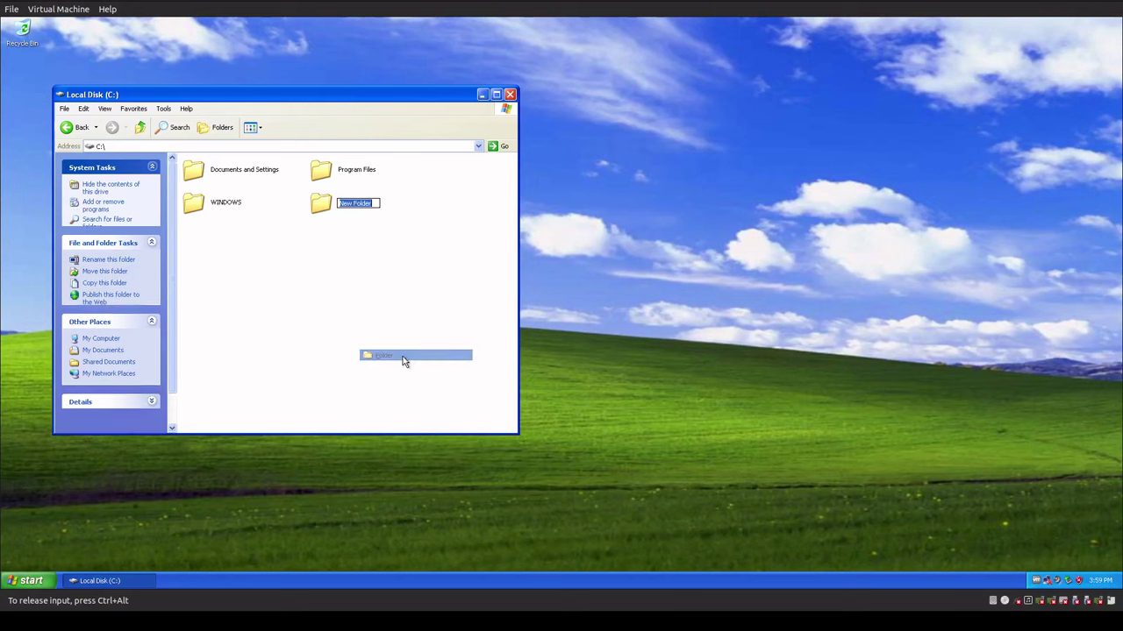
{"action": "type", "text": "Tools"}
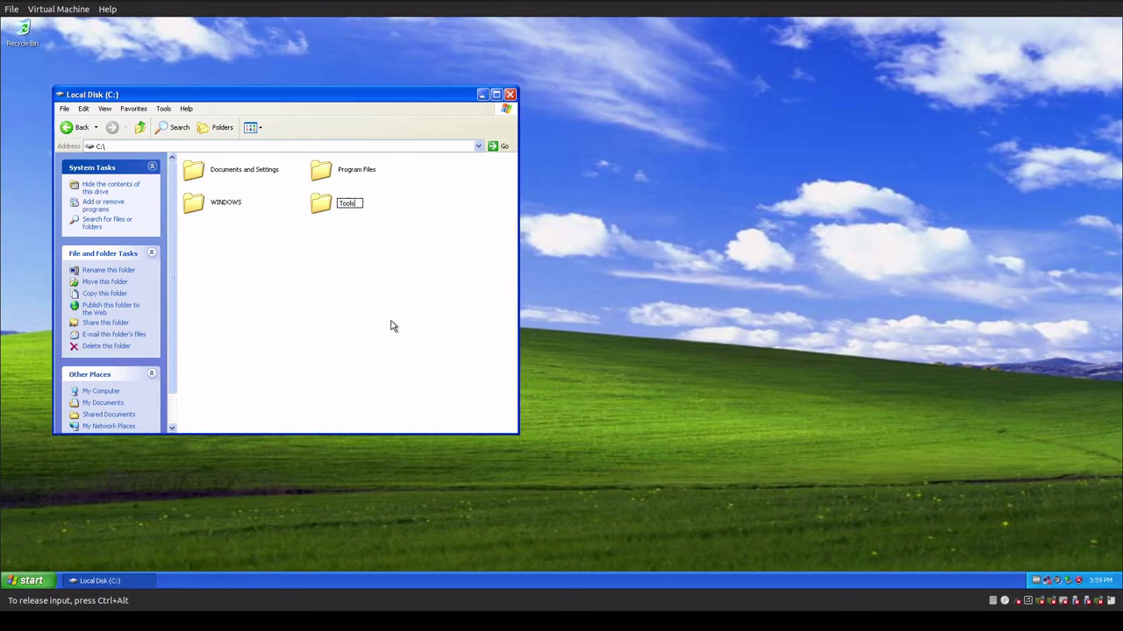
{"action": "key", "text": "Return"}
{"action": "key", "text": "Return"}
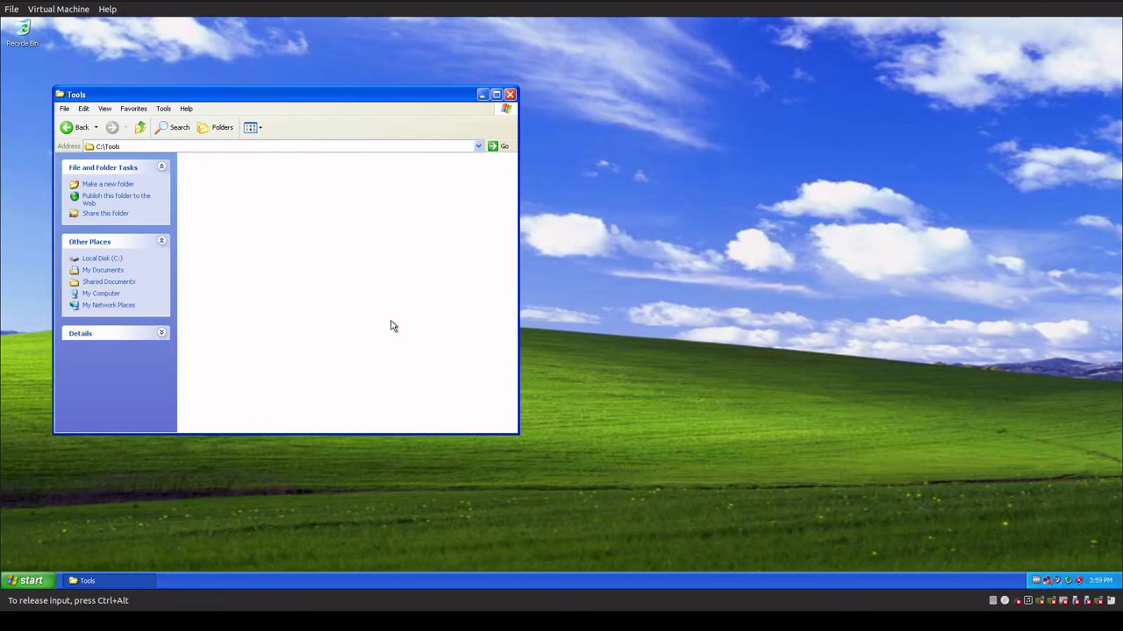
- Paste the copied Registry, Updates and FileSystem folders and the Readme file into C:\Tools
{"action": "right_click", "coordinate": [308, 242]}
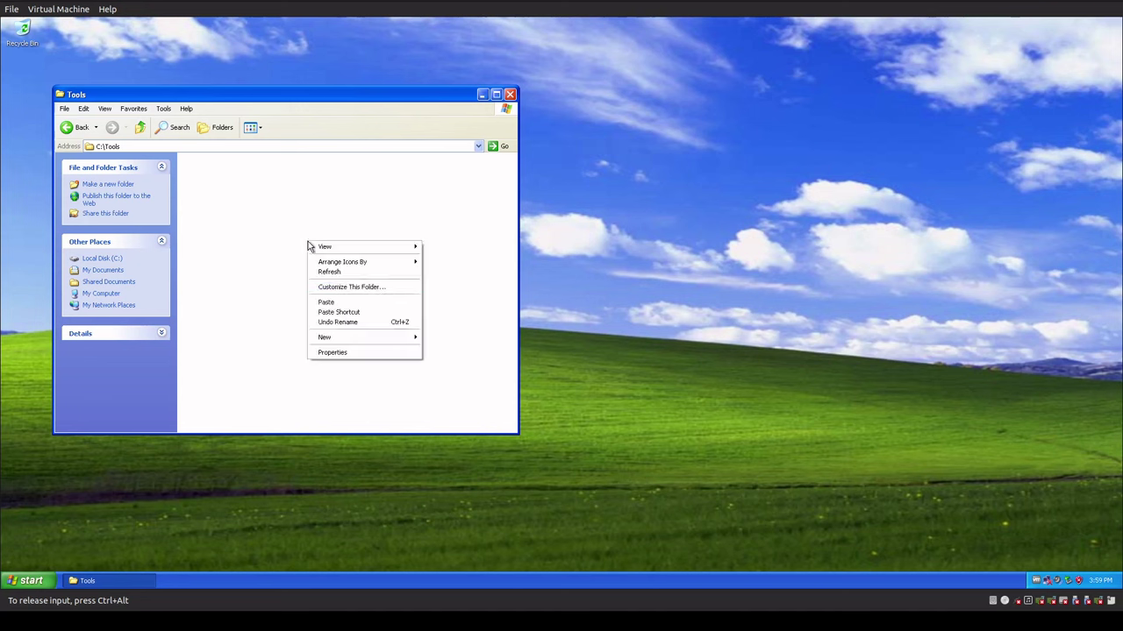
{"action": "left_click", "coordinate": [351, 305]}
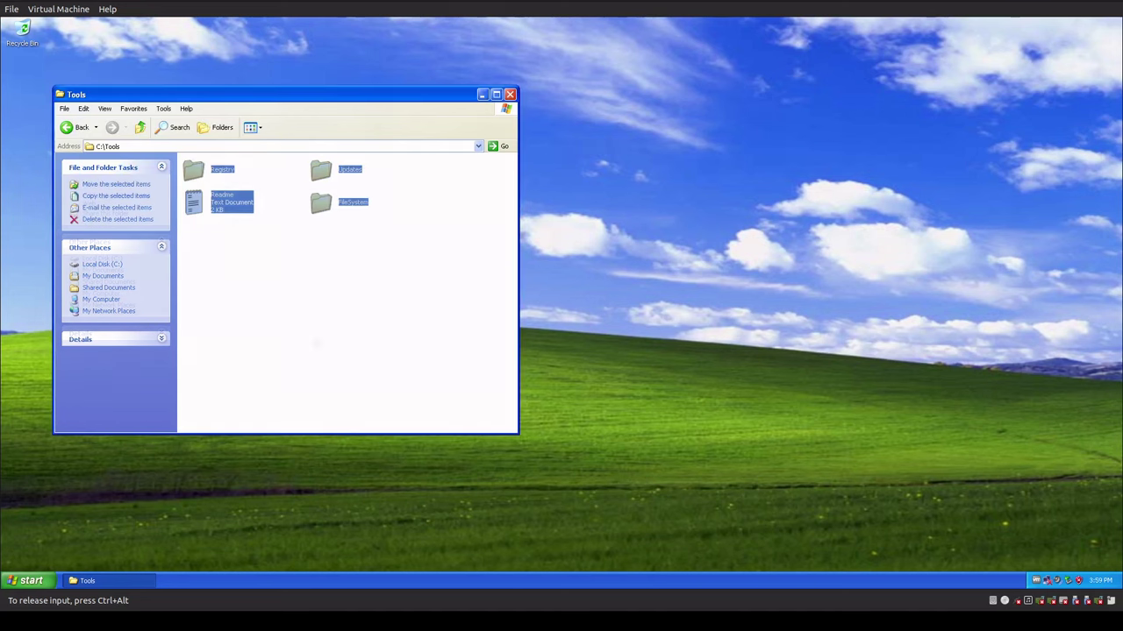
{"action": "left_click", "coordinate": [316, 343]}
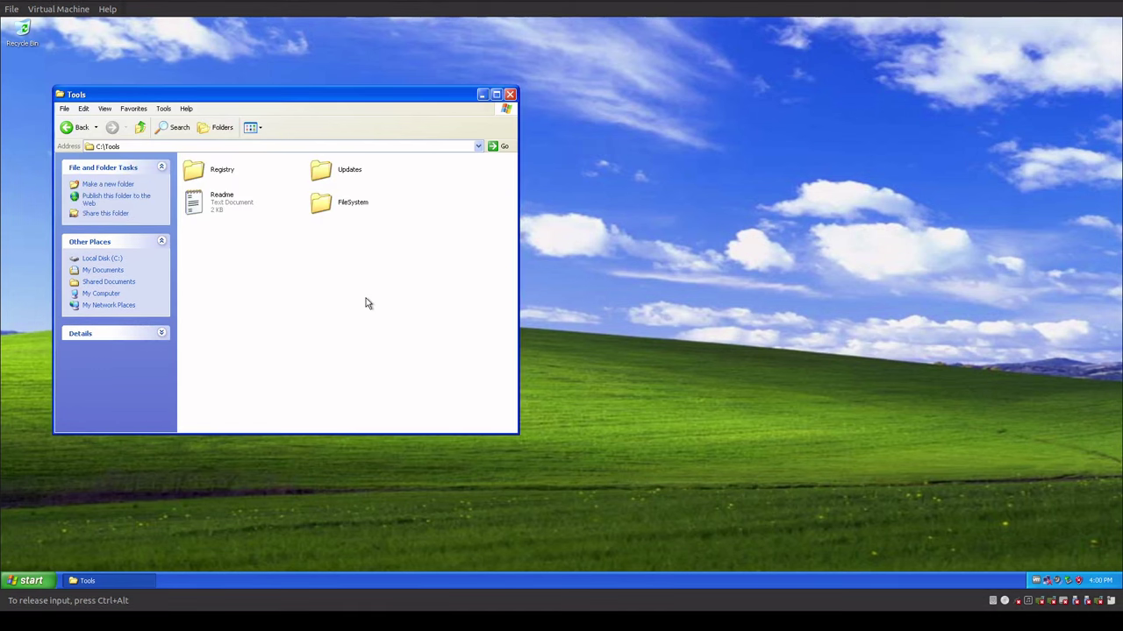
- Review the pasted items, read the Readme file's instructions and admin account prerequisites, and close it
{"action": "left_click", "coordinate": [216, 171]}
{"action": "left_click", "coordinate": [354, 173]}
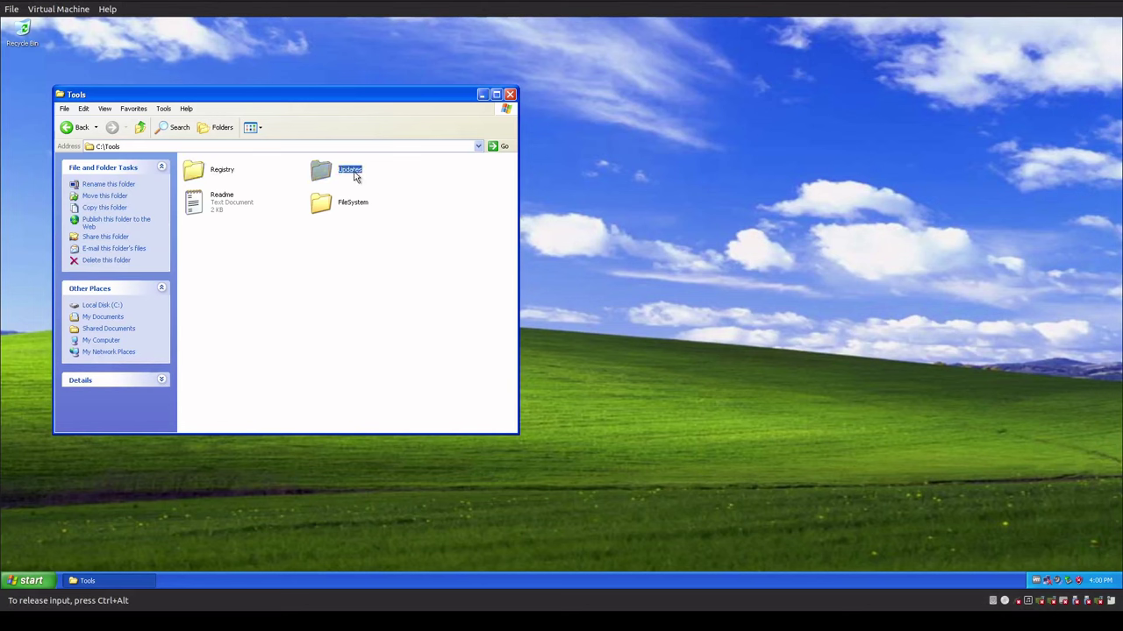
{"action": "left_click", "coordinate": [337, 209]}
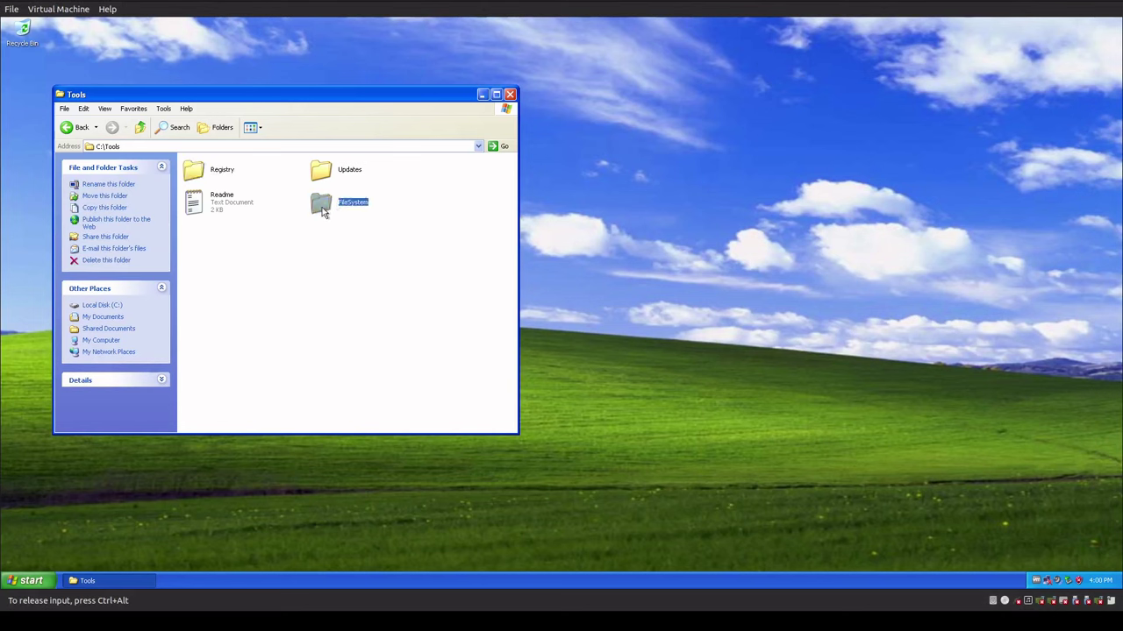
{"action": "left_click", "coordinate": [224, 201]}
{"action": "double_click", "coordinate": [223, 202]}
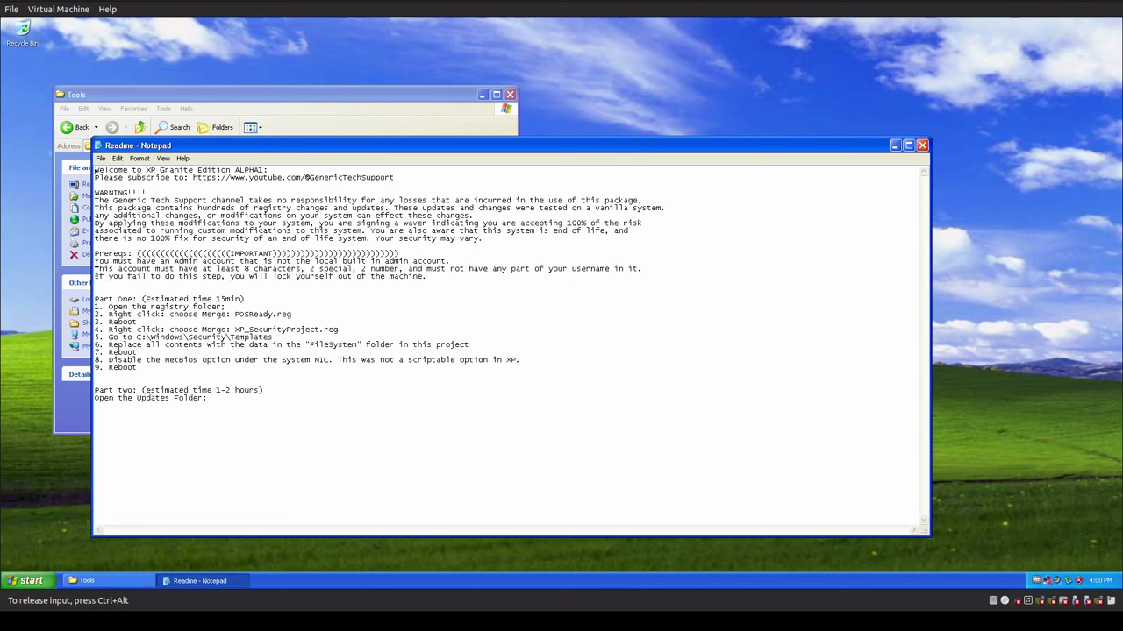
{"action": "left_click_drag", "start_coordinate": [96, 254], "coordinate": [559, 275]}
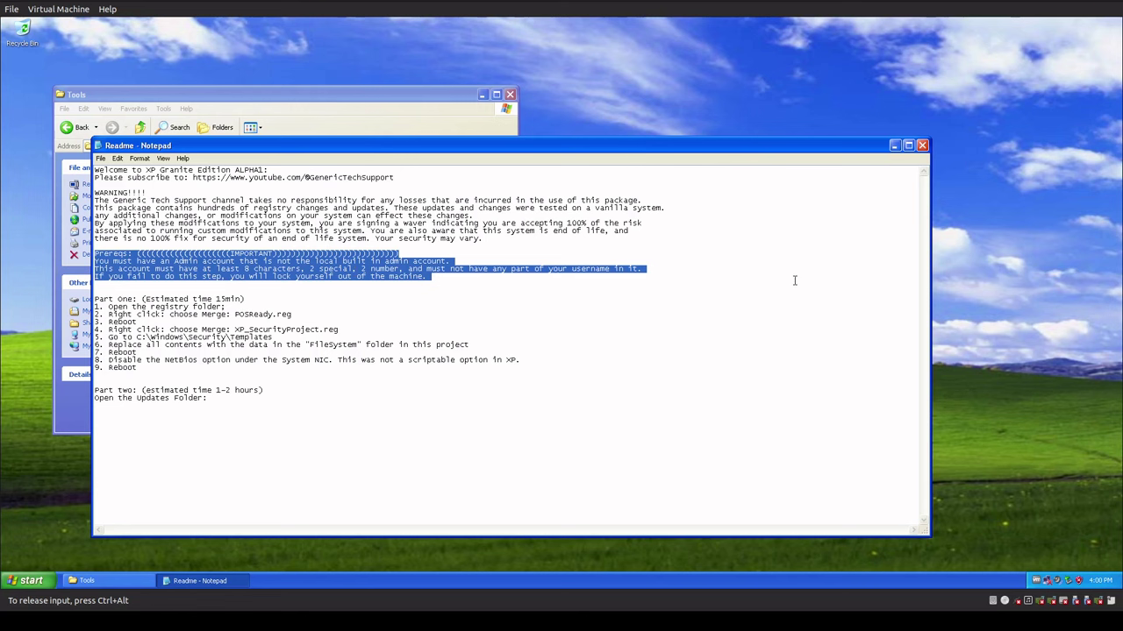
{"action": "left_click", "coordinate": [922, 144]}
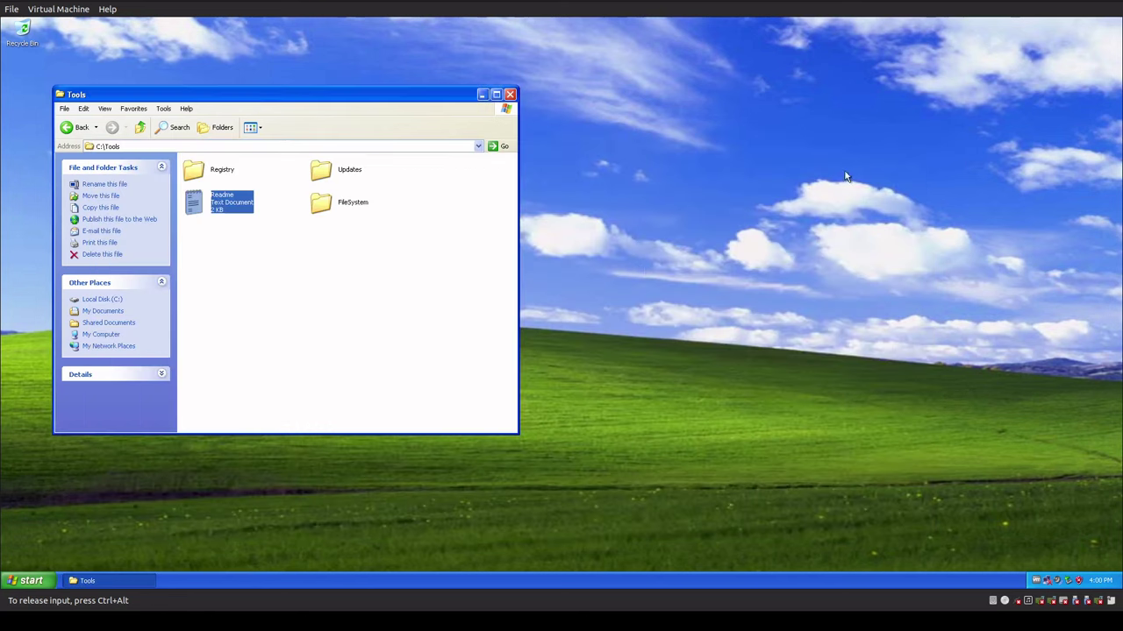
{"action": "left_click", "coordinate": [368, 319]}
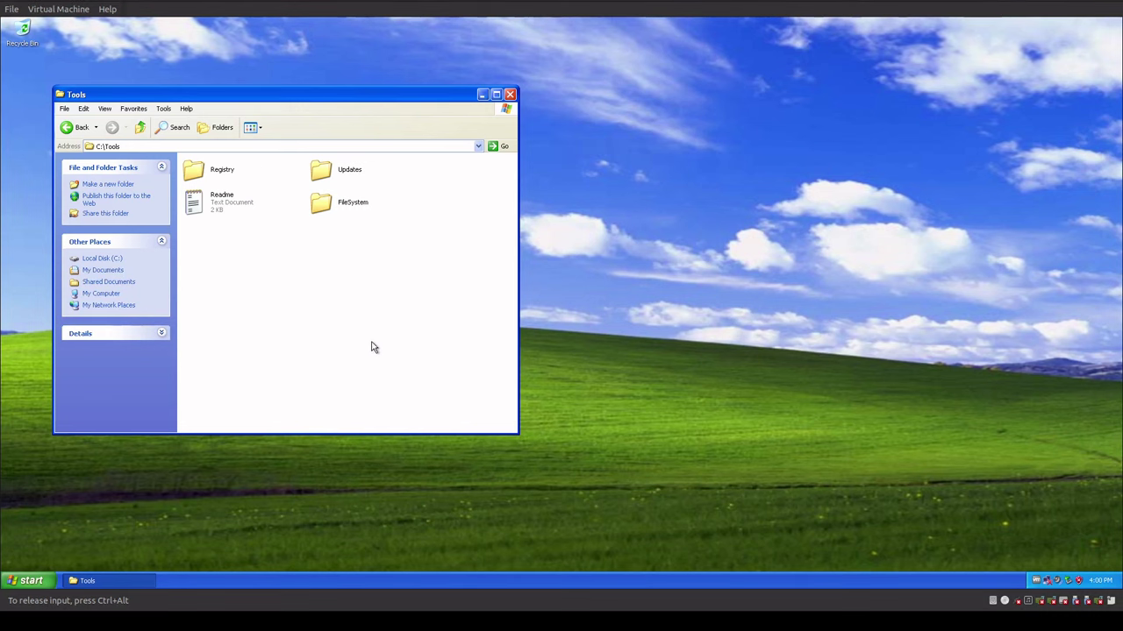
- Open the Registry folder, examine the POSReady file's registry key and Installed value as text, and close it
{"action": "mouse_move", "coordinate": [211, 187]}
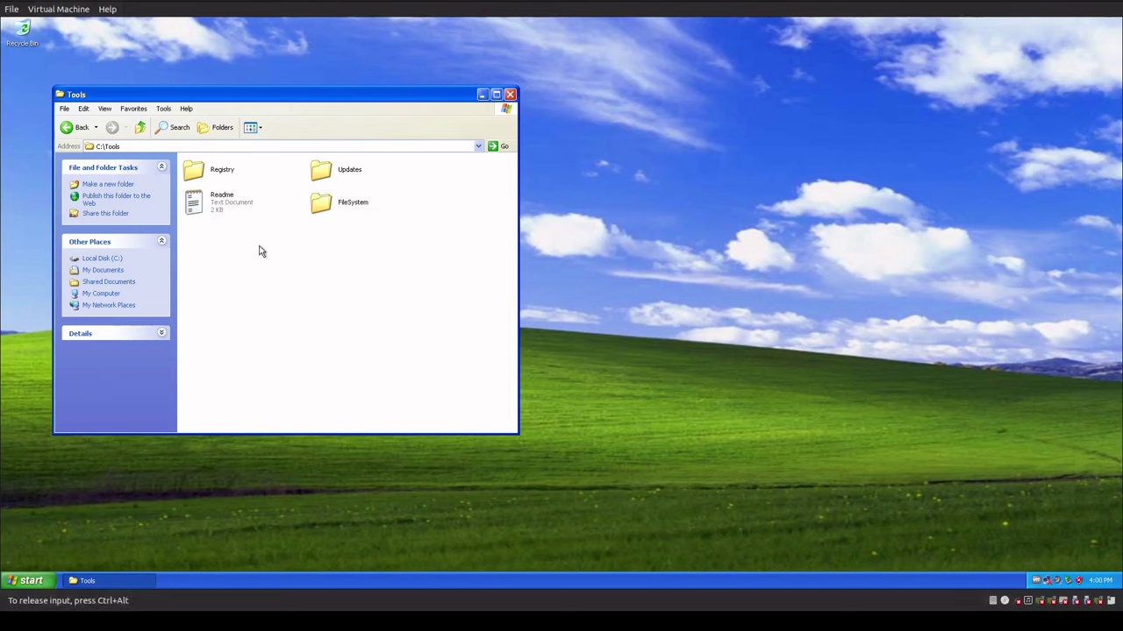
{"action": "double_click", "coordinate": [213, 168]}
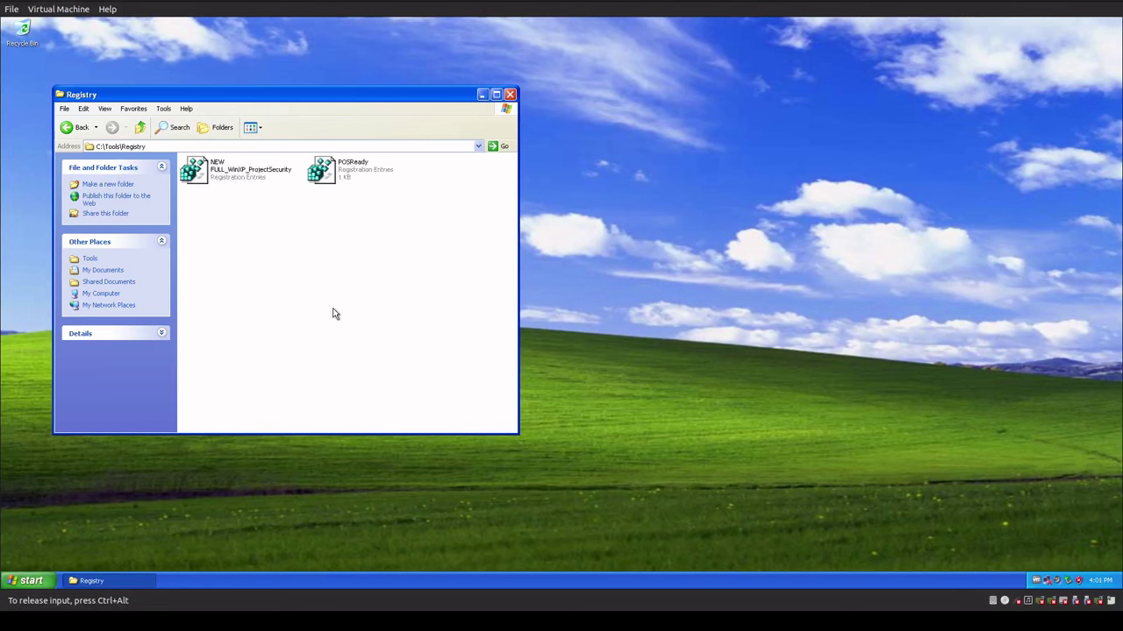
{"action": "left_click", "coordinate": [327, 184]}
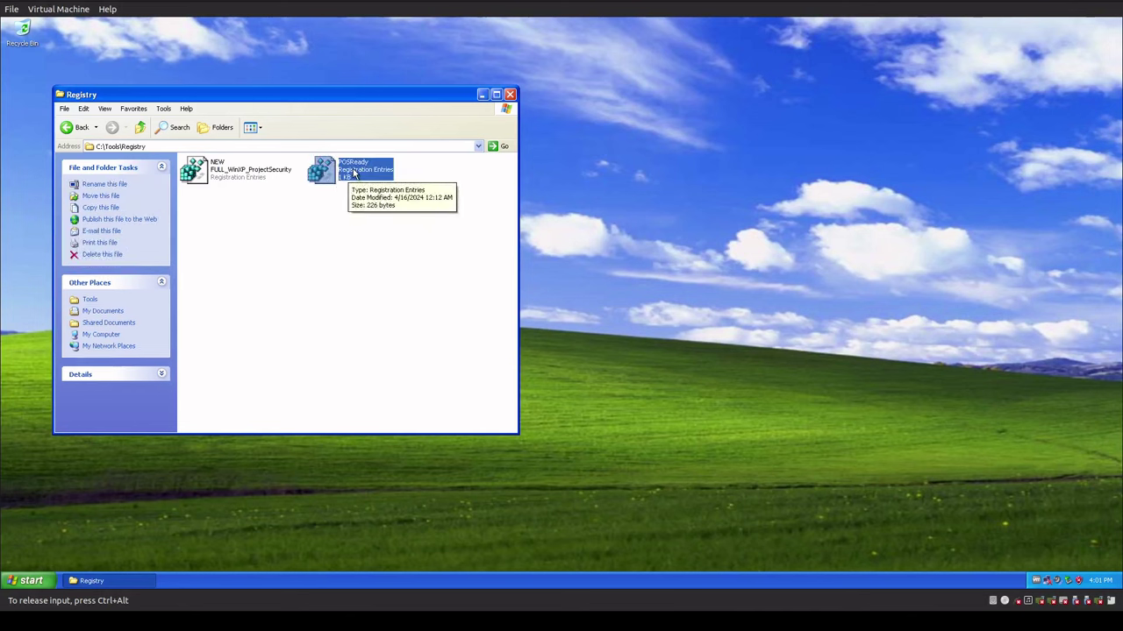
{"action": "right_click", "coordinate": [362, 176]}
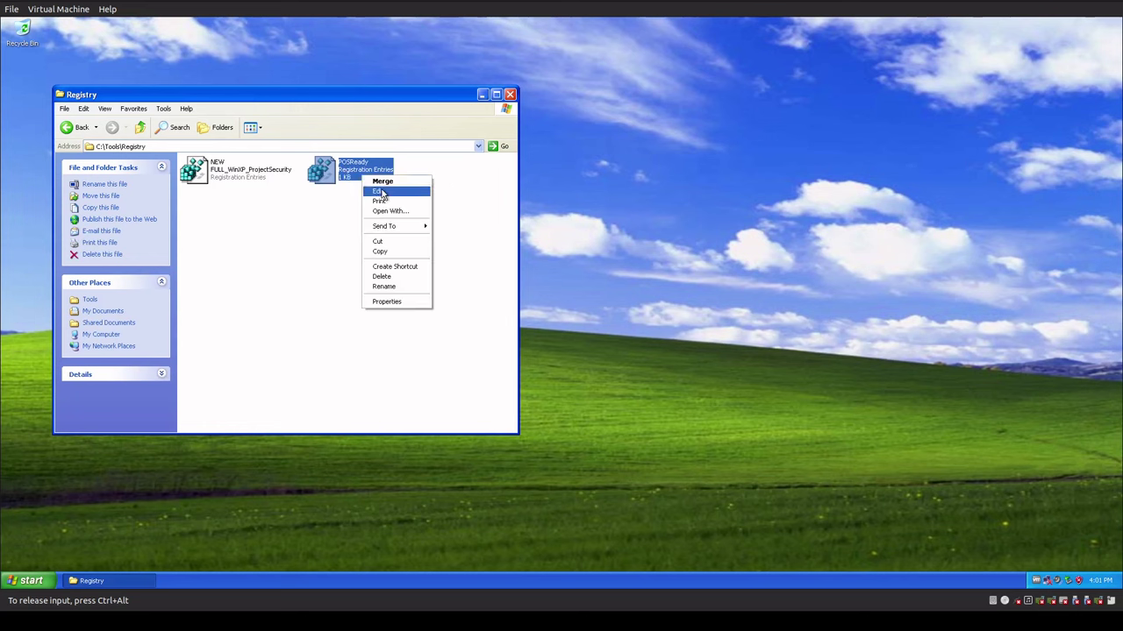
{"action": "left_click", "coordinate": [379, 192]}
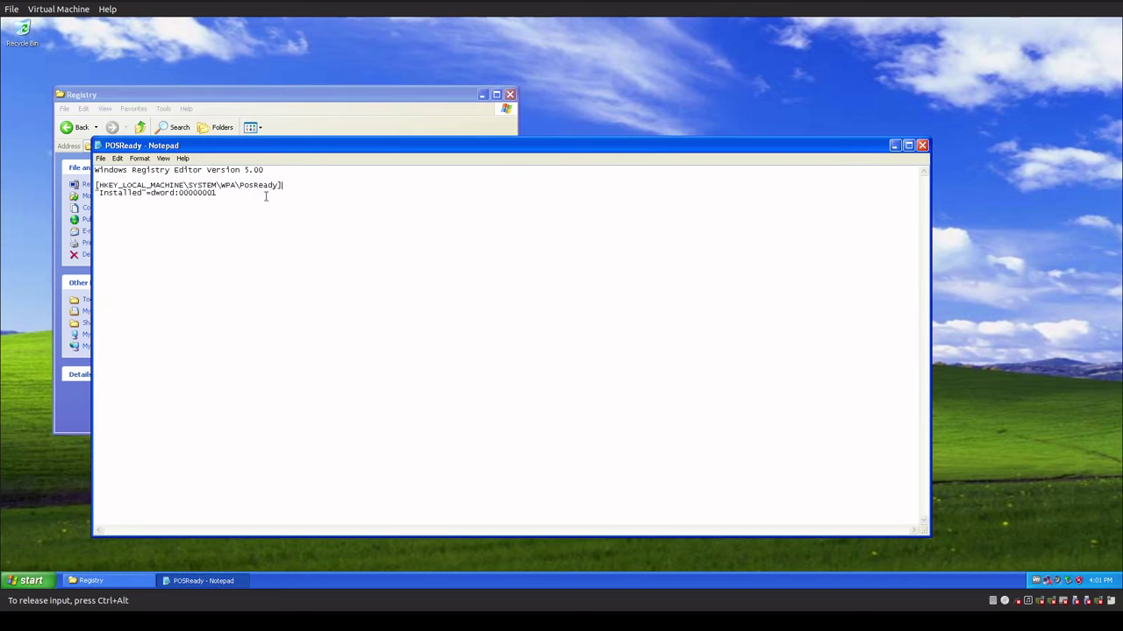
{"action": "key", "text": "Down"}
{"action": "key", "text": "Home"}
{"action": "key", "text": "shift+End"}
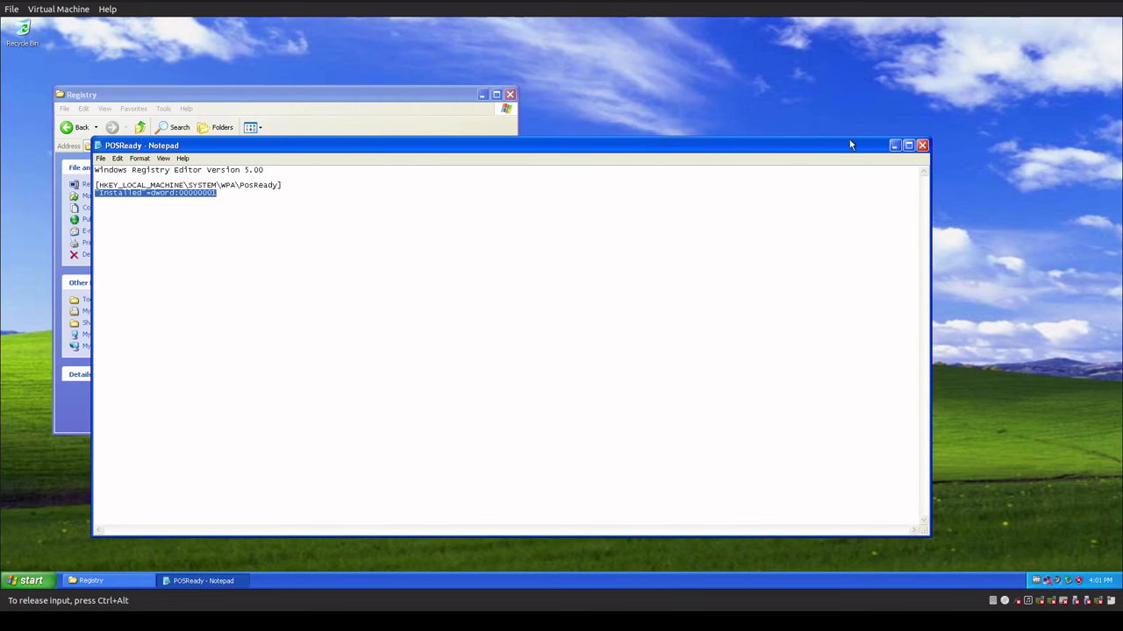
{"action": "left_click", "coordinate": [922, 145]}
{"action": "left_click", "coordinate": [360, 267]}
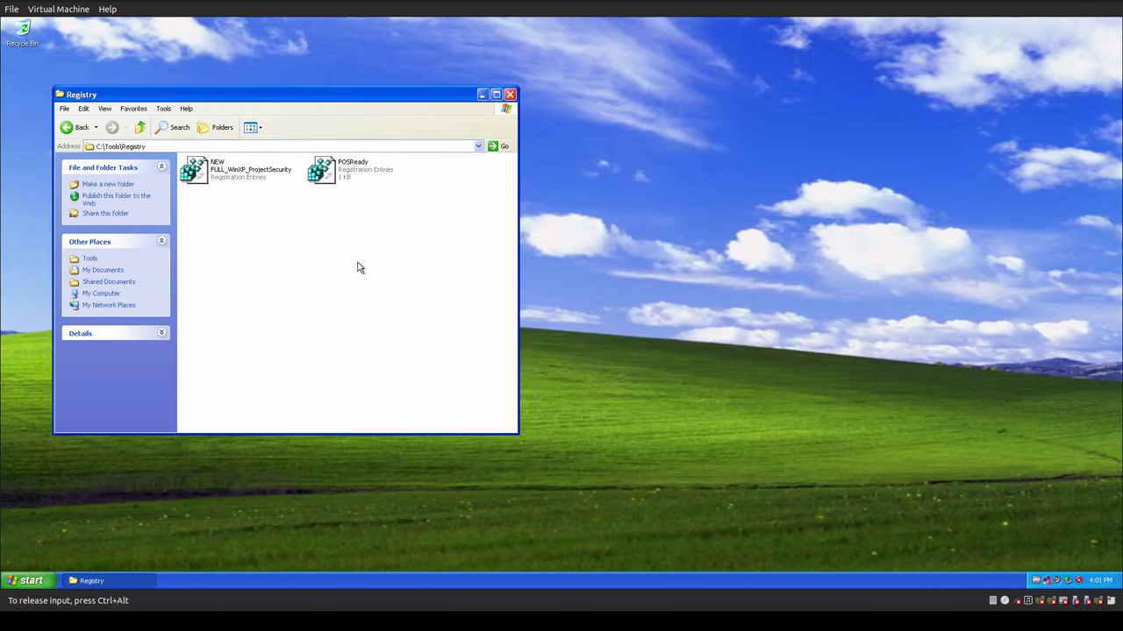
- Merge the POSReady registration file into the registry and confirm the addition
{"action": "right_click", "coordinate": [366, 167]}
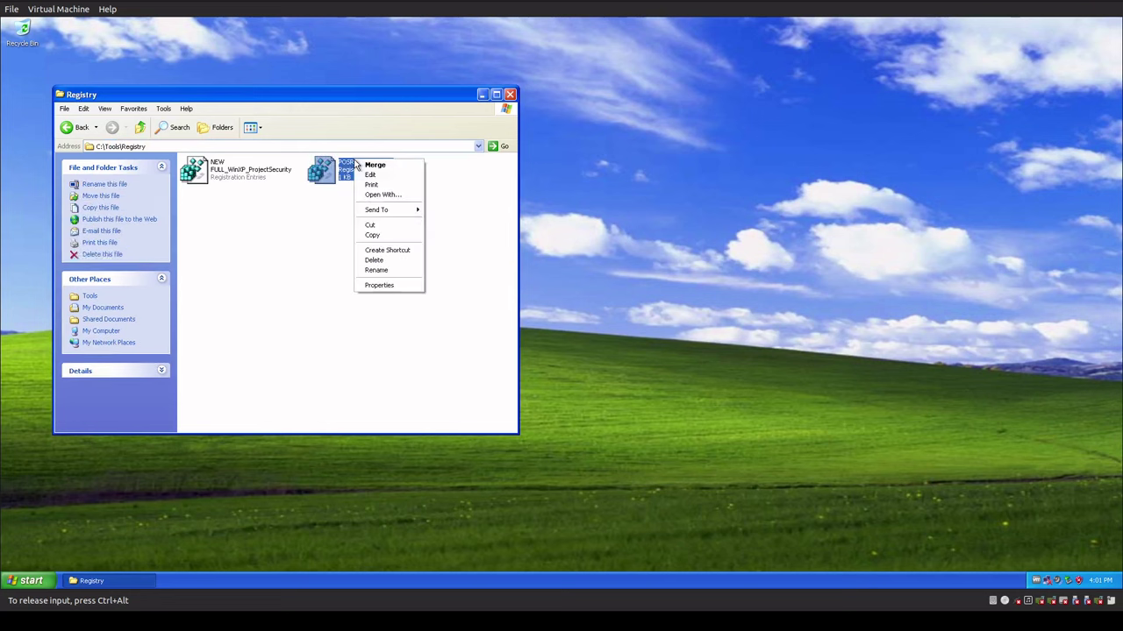
{"action": "left_click", "coordinate": [374, 165]}
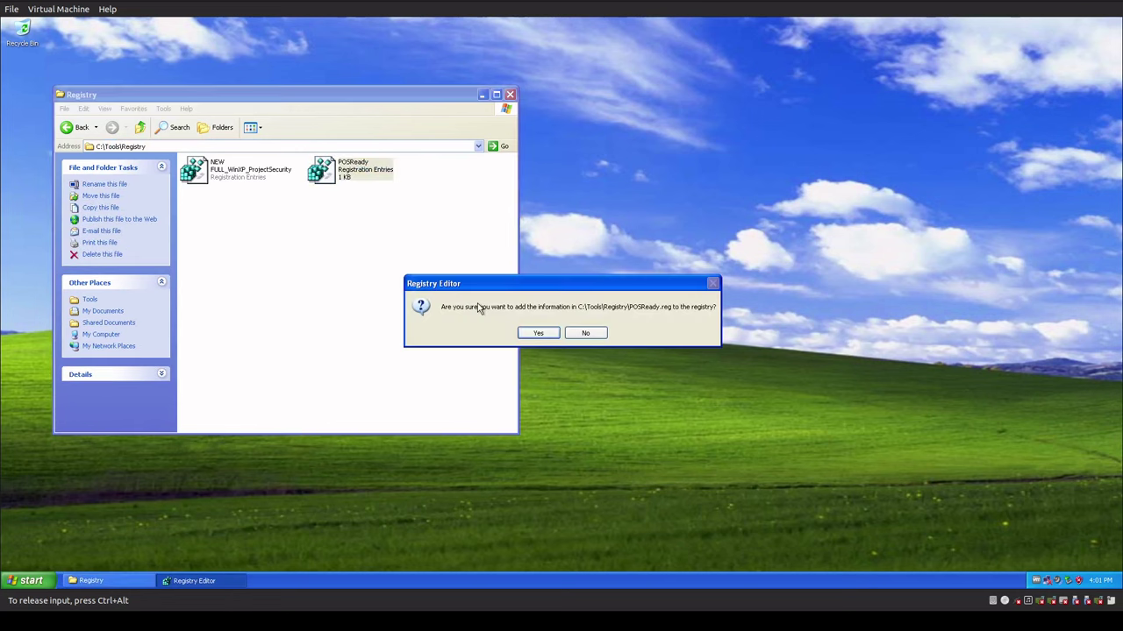
{"action": "left_click", "coordinate": [534, 331]}
{"action": "left_click", "coordinate": [573, 334]}
{"action": "left_click", "coordinate": [342, 296]}
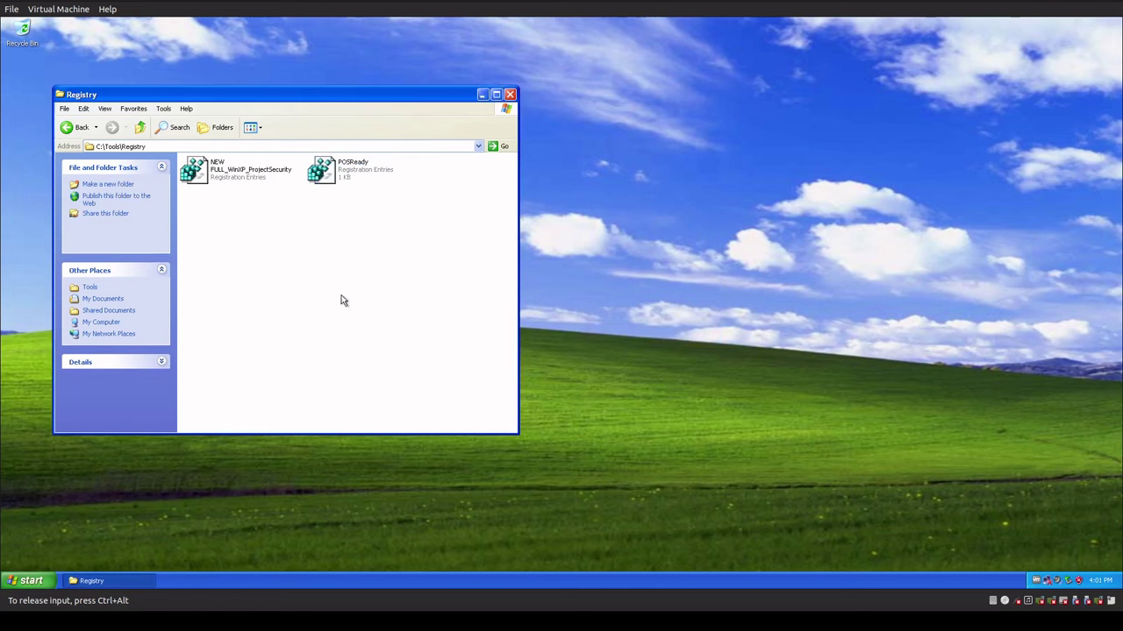
- Close the Registry folder and restart the virtual machine
{"action": "left_click", "coordinate": [510, 94]}
{"action": "left_click", "coordinate": [42, 582]}
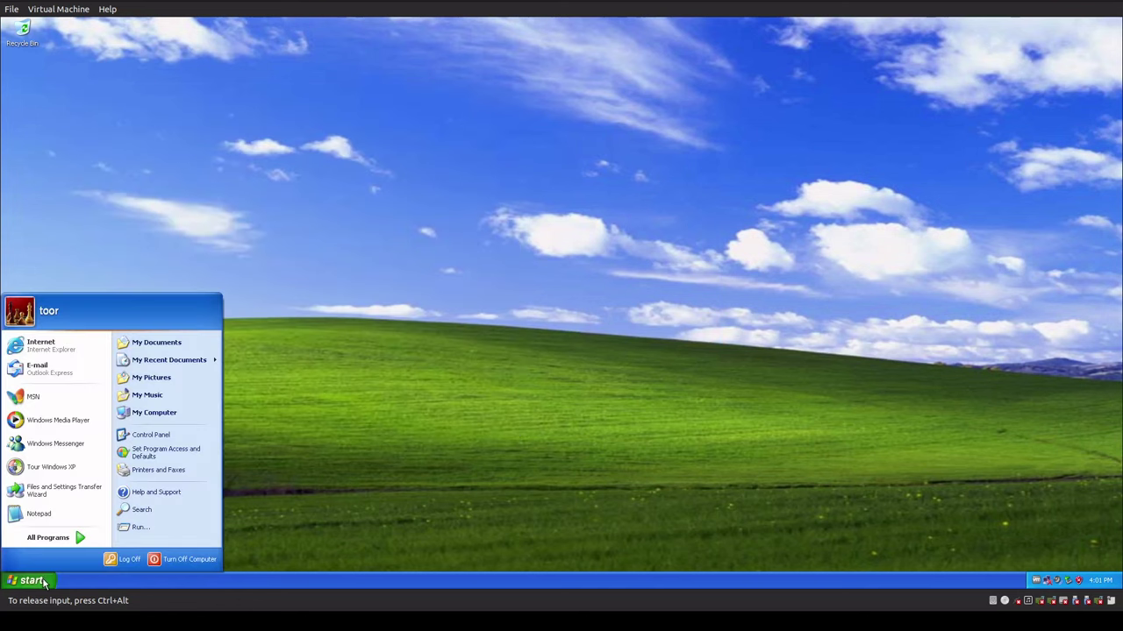
{"action": "left_click", "coordinate": [149, 564]}
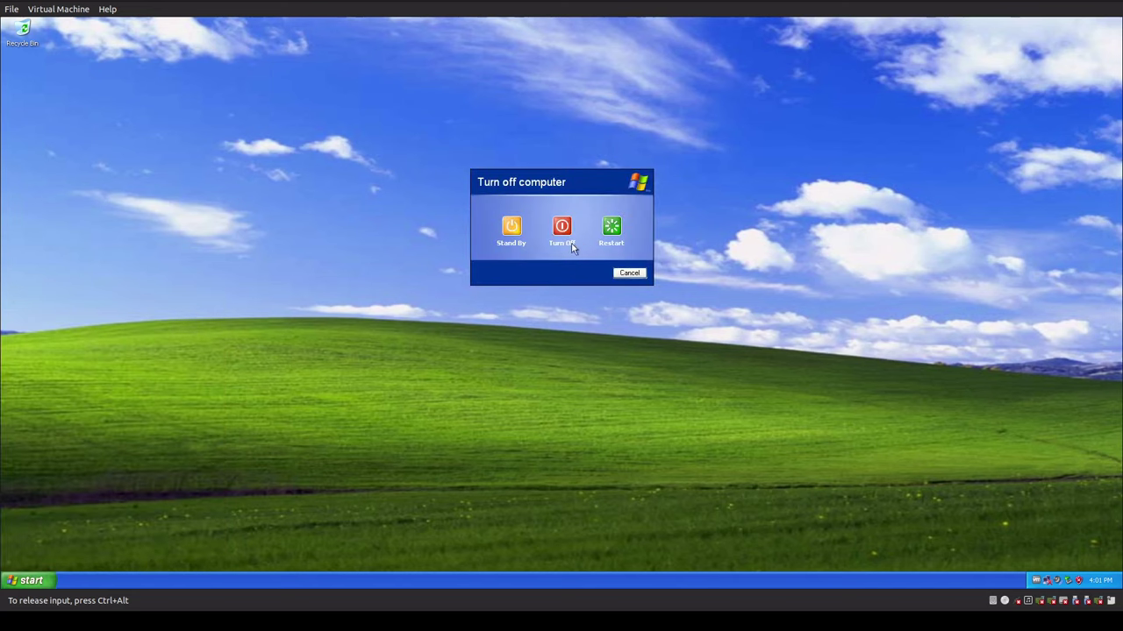
{"action": "left_click", "coordinate": [610, 226]}
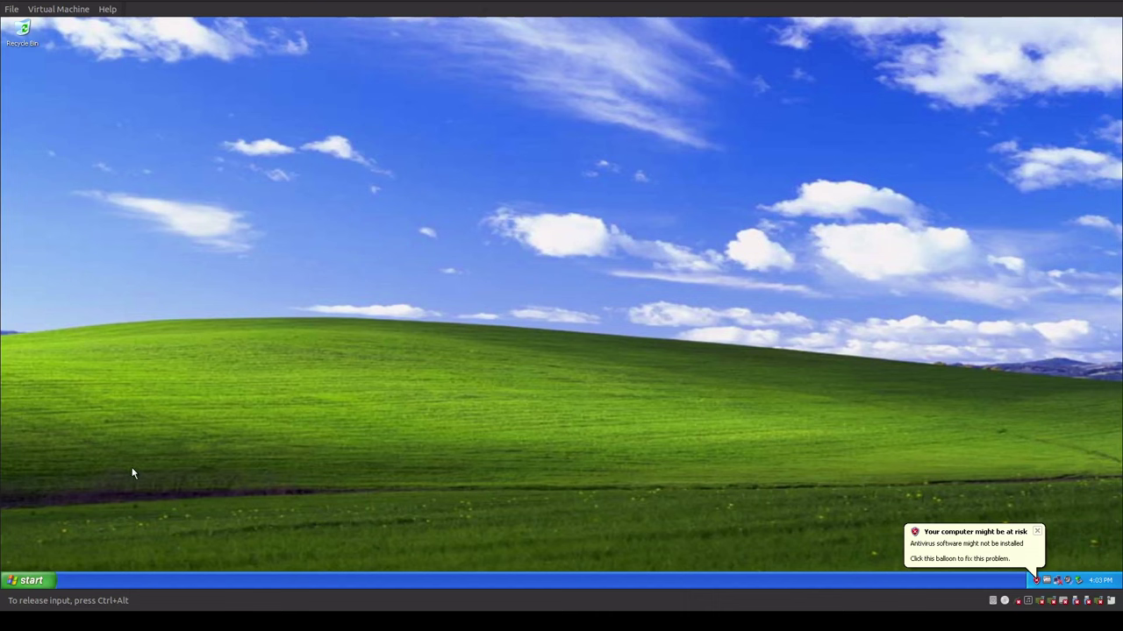
- Browse to the C:\Tools\Registry folder after the restart
{"action": "left_click", "coordinate": [51, 582]}
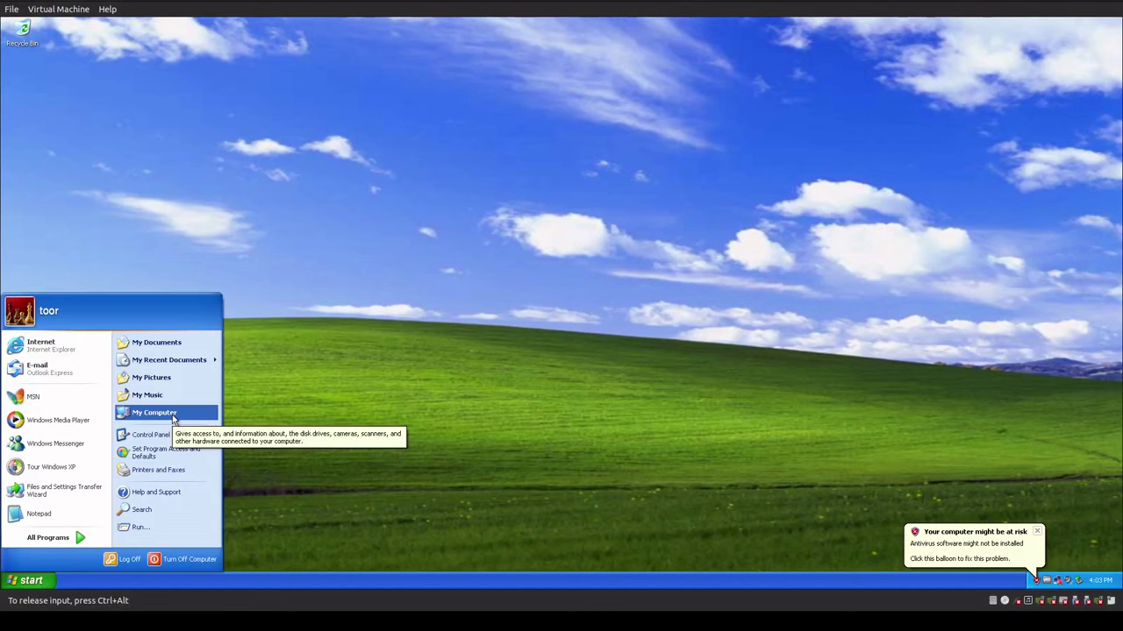
{"action": "left_click", "coordinate": [158, 413]}
{"action": "left_click", "coordinate": [209, 247]}
{"action": "double_click", "coordinate": [209, 247]}
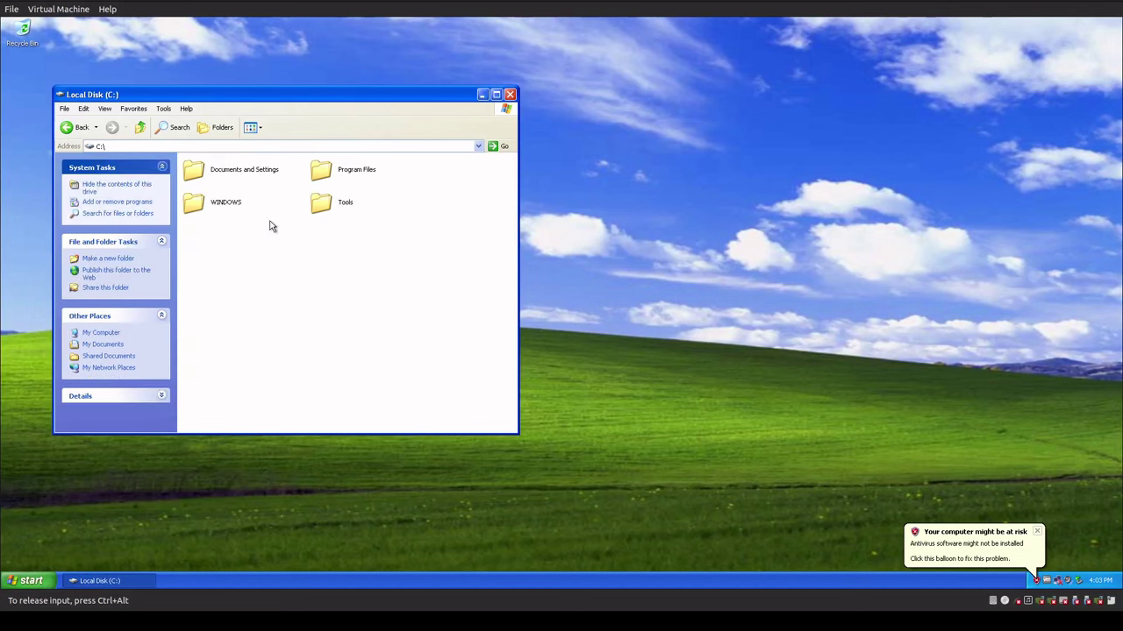
{"action": "double_click", "coordinate": [330, 211]}
{"action": "left_click", "coordinate": [227, 170]}
{"action": "double_click", "coordinate": [227, 169]}
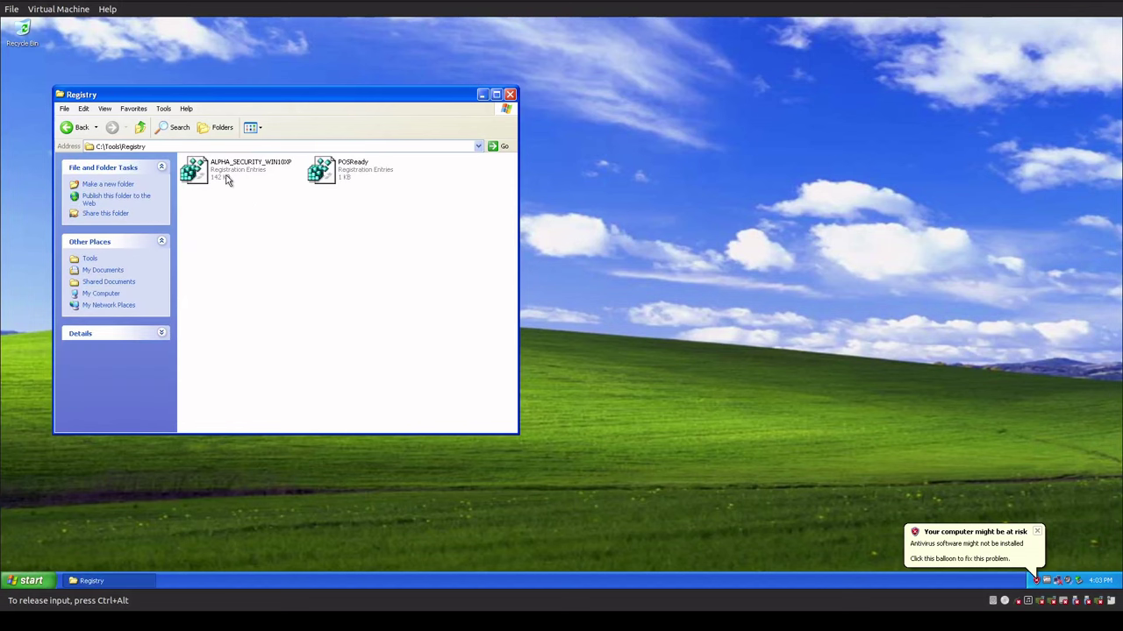
- Examine the registry entries in the ALPHA_SECURITY_WIN10XP file as text and close it
{"action": "left_click", "coordinate": [227, 180]}
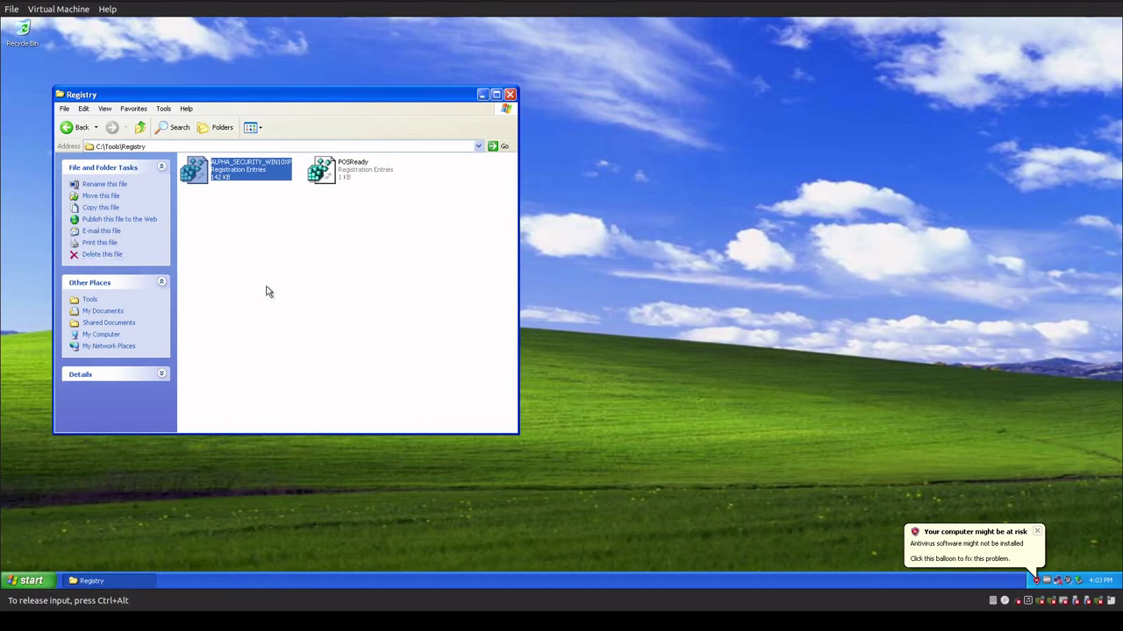
{"action": "right_click", "coordinate": [247, 171]}
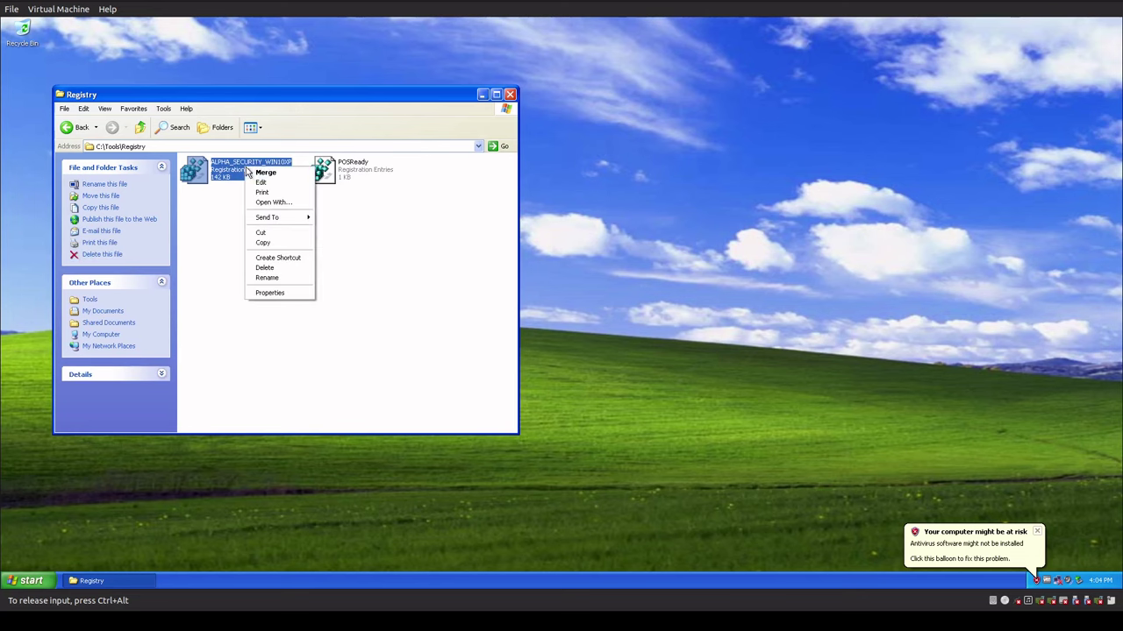
{"action": "left_click", "coordinate": [267, 184]}
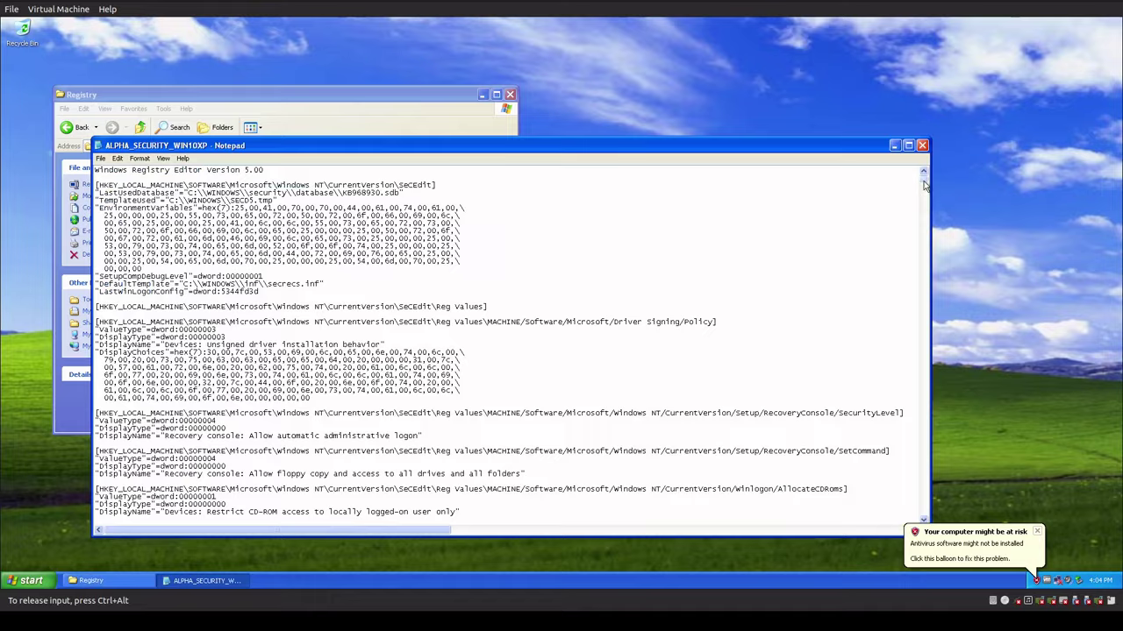
{"action": "mouse_move", "coordinate": [923, 180]}
{"action": "left_mouse_down"}
{"action": "mouse_move", "coordinate": [937, 526]}
{"action": "mouse_move", "coordinate": [940, 178]}
{"action": "left_mouse_up"}
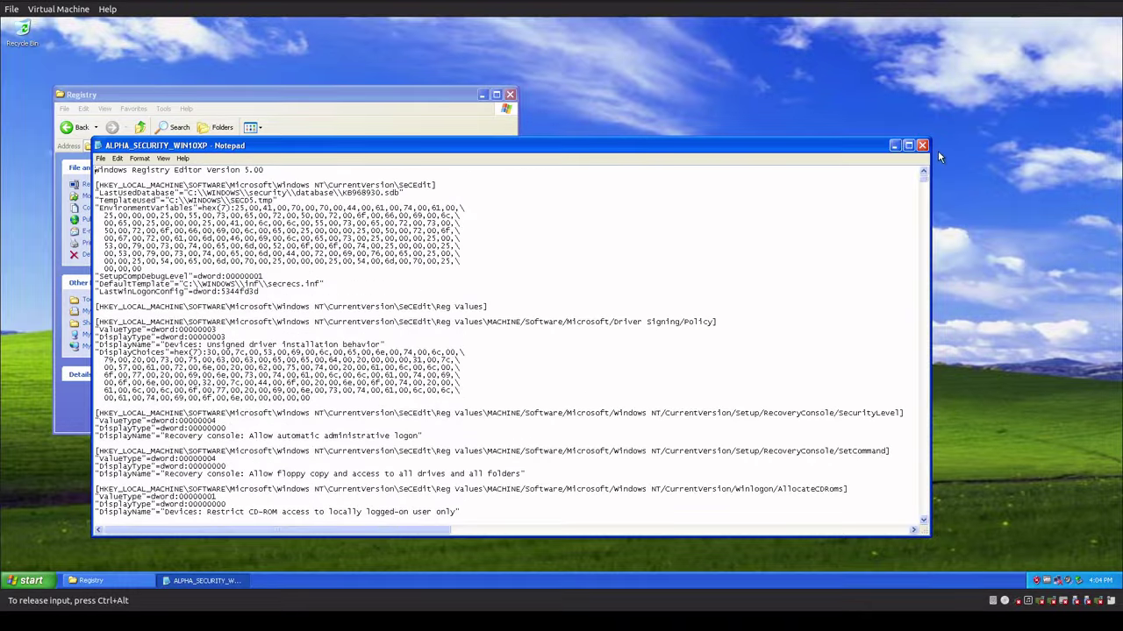
{"action": "left_click", "coordinate": [921, 146]}
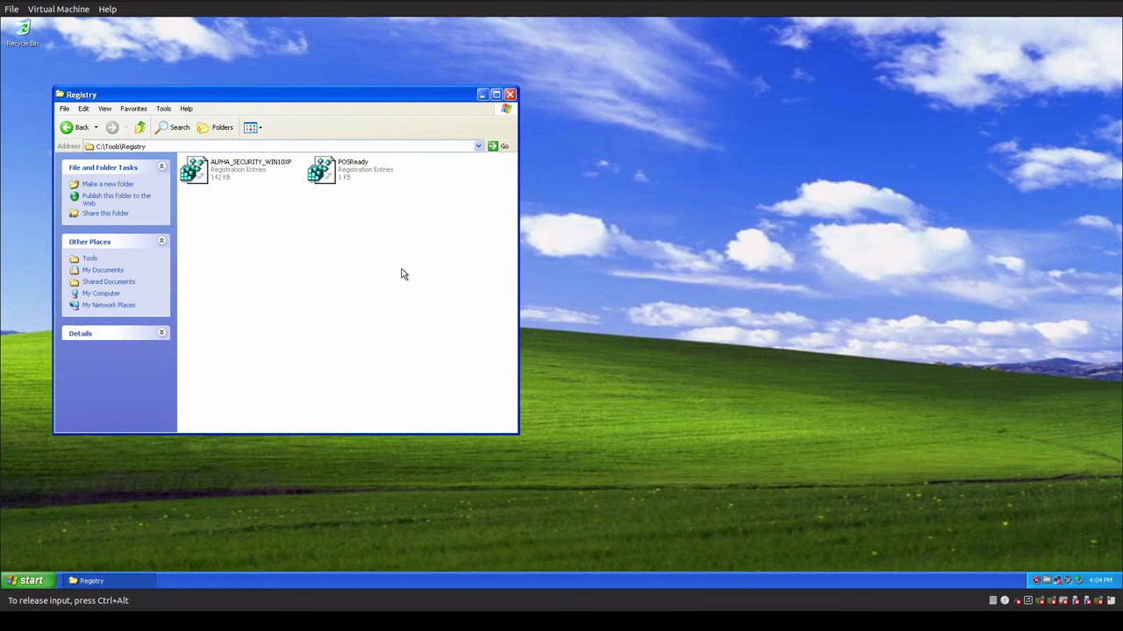
- Configure the folder options to show hidden files and folders, extensions for known file types, and protected operating system files
{"action": "key", "text": "Down"}
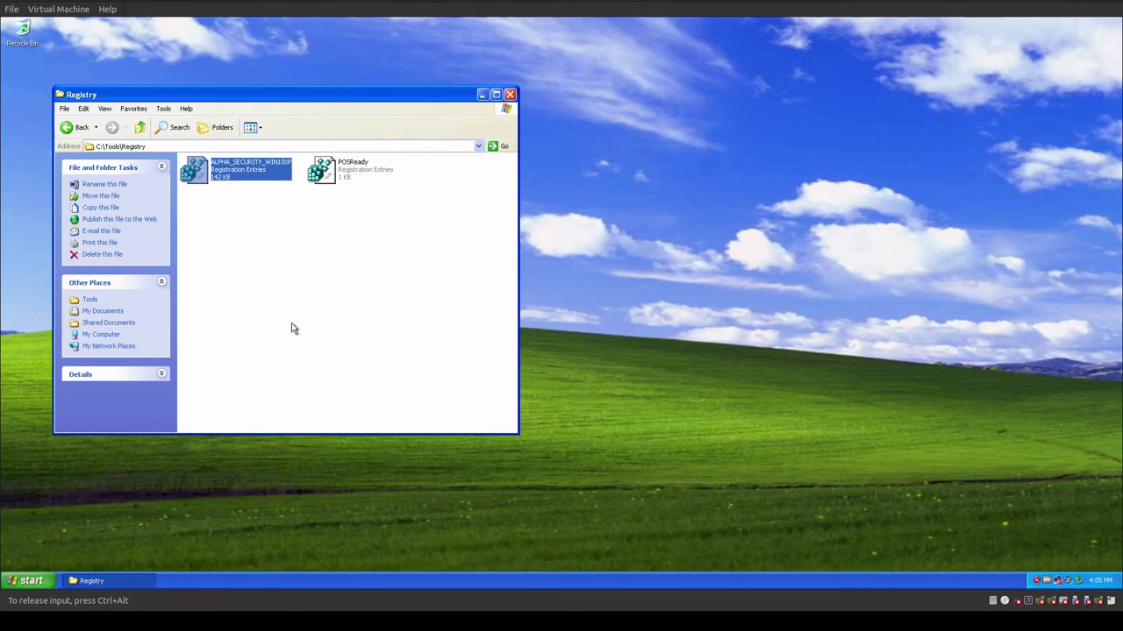
{"action": "left_click", "coordinate": [164, 109]}
{"action": "left_click", "coordinate": [195, 157]}
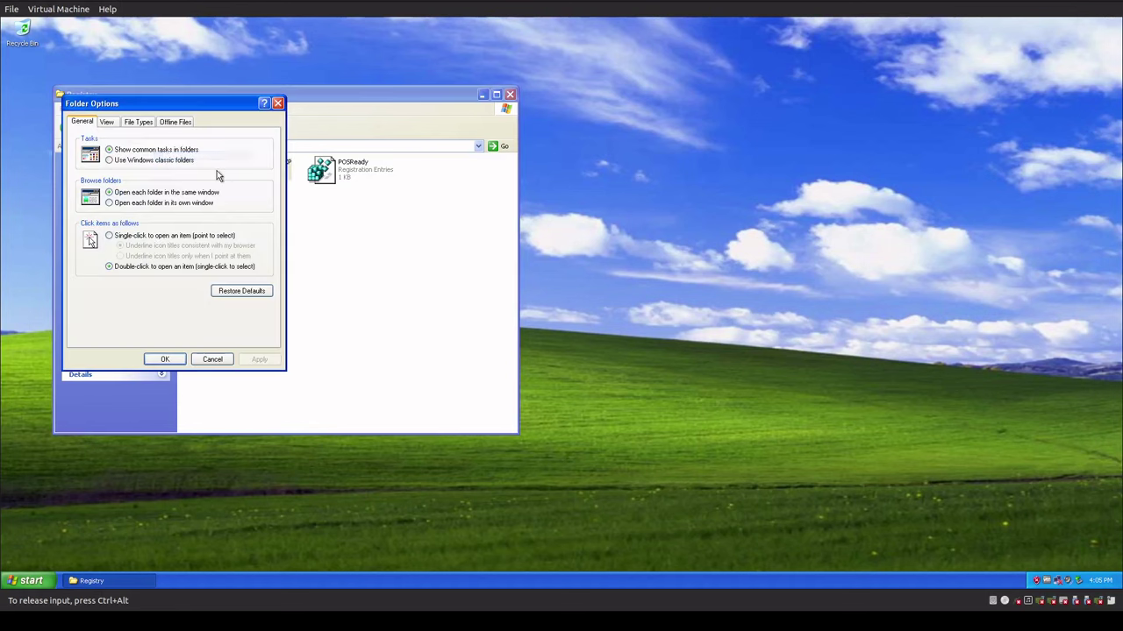
{"action": "left_click", "coordinate": [113, 124]}
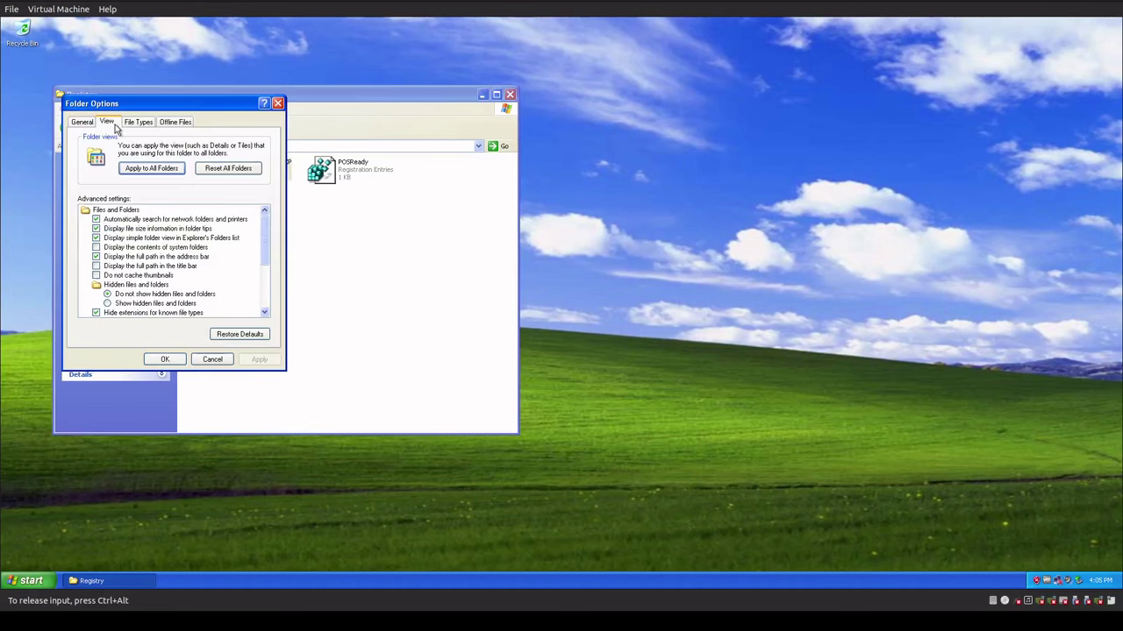
{"action": "left_click", "coordinate": [154, 304]}
{"action": "left_click_drag", "start_coordinate": [264, 250], "coordinate": [265, 270]}
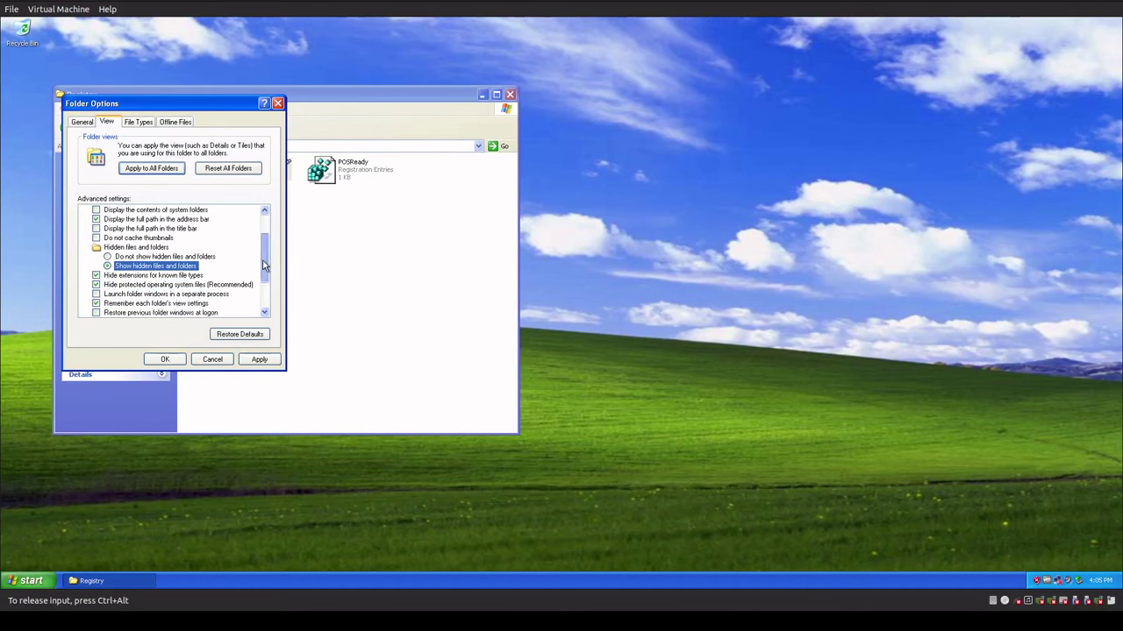
{"action": "left_click", "coordinate": [96, 276]}
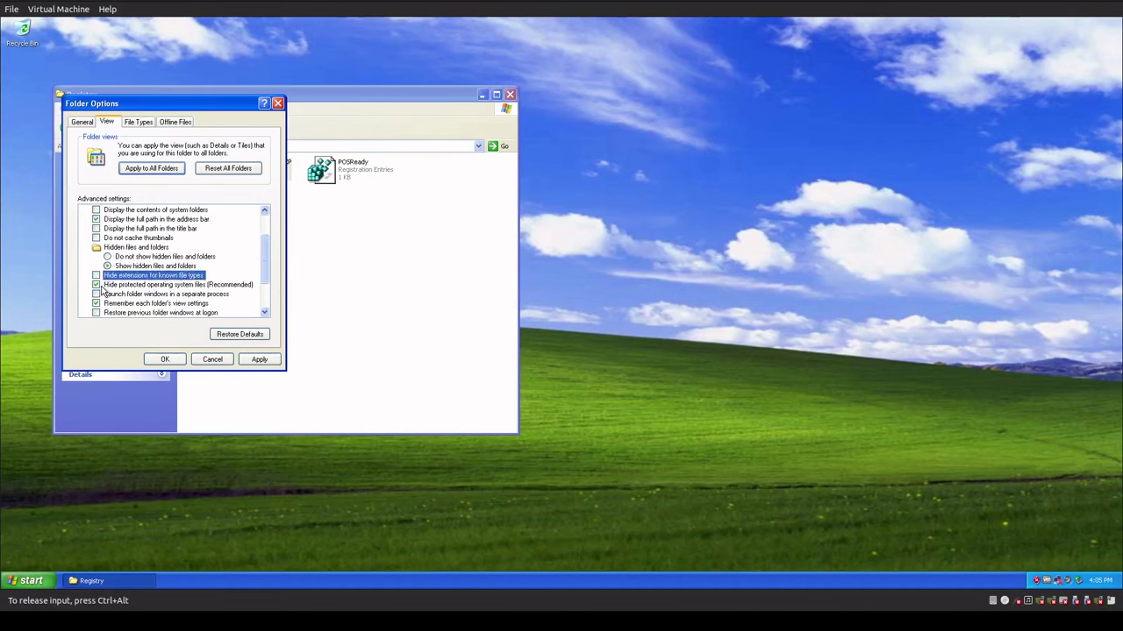
{"action": "left_click", "coordinate": [95, 286]}
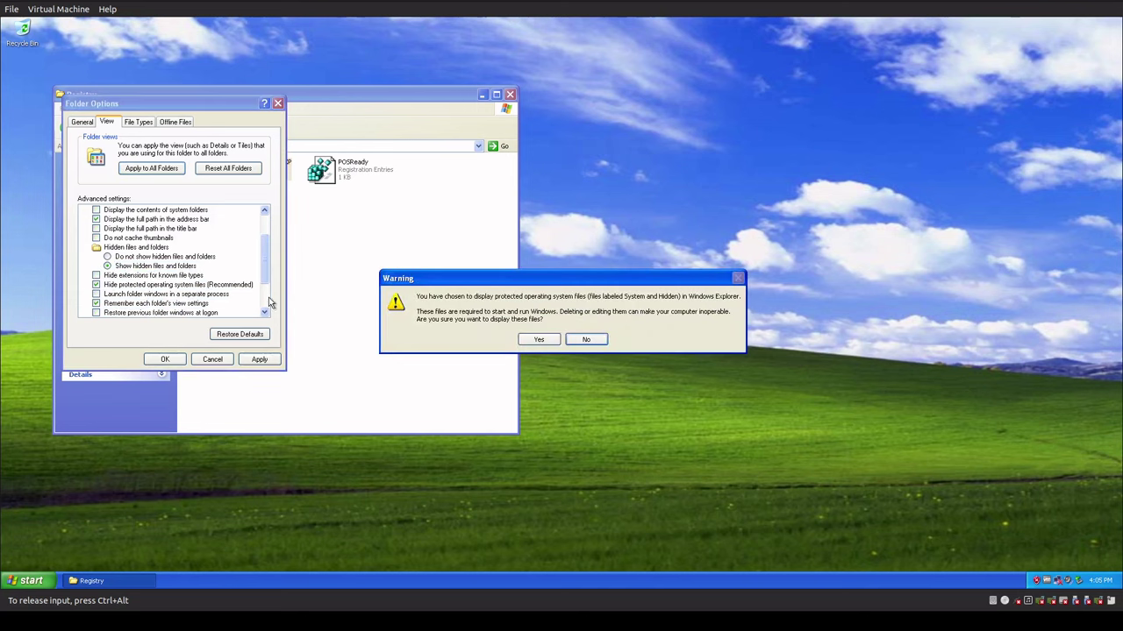
{"action": "left_click", "coordinate": [537, 340]}
{"action": "left_click", "coordinate": [260, 359]}
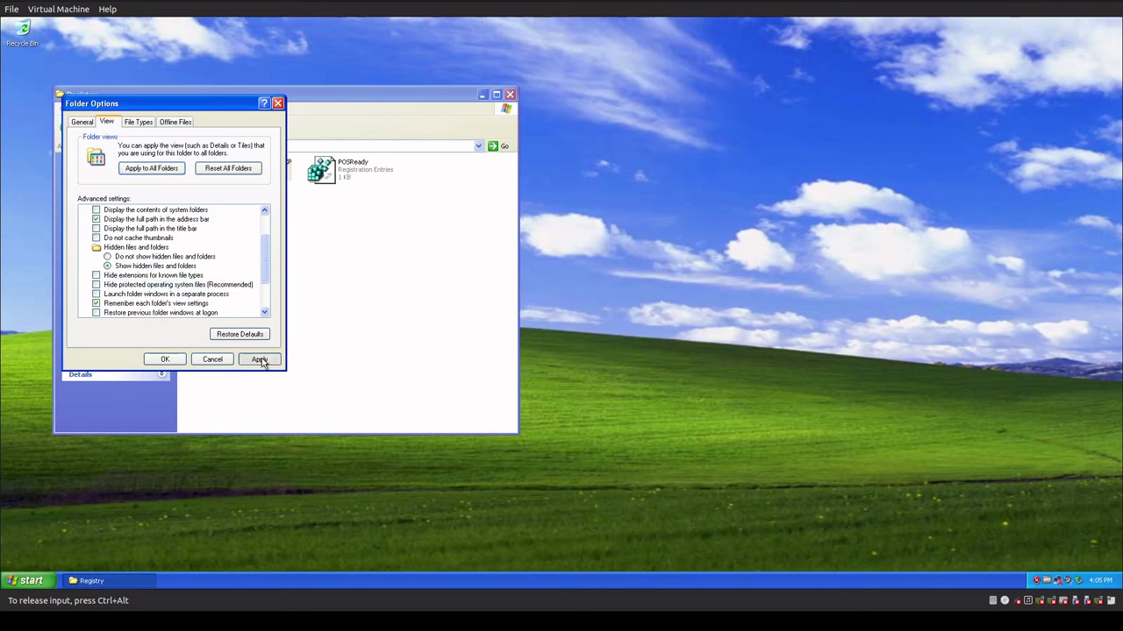
{"action": "left_click", "coordinate": [165, 360]}
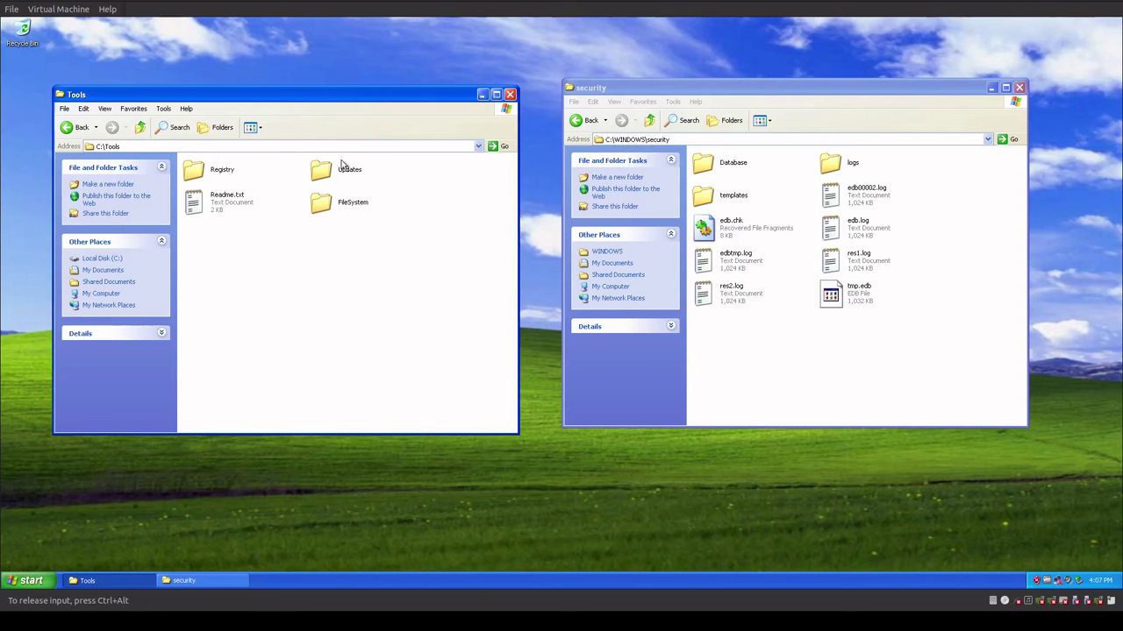
- Examine the package files in C:\Tools\FileSystem and compare them with the contents of C:\WINDOWS\security
{"action": "mouse_move", "coordinate": [342, 164]}
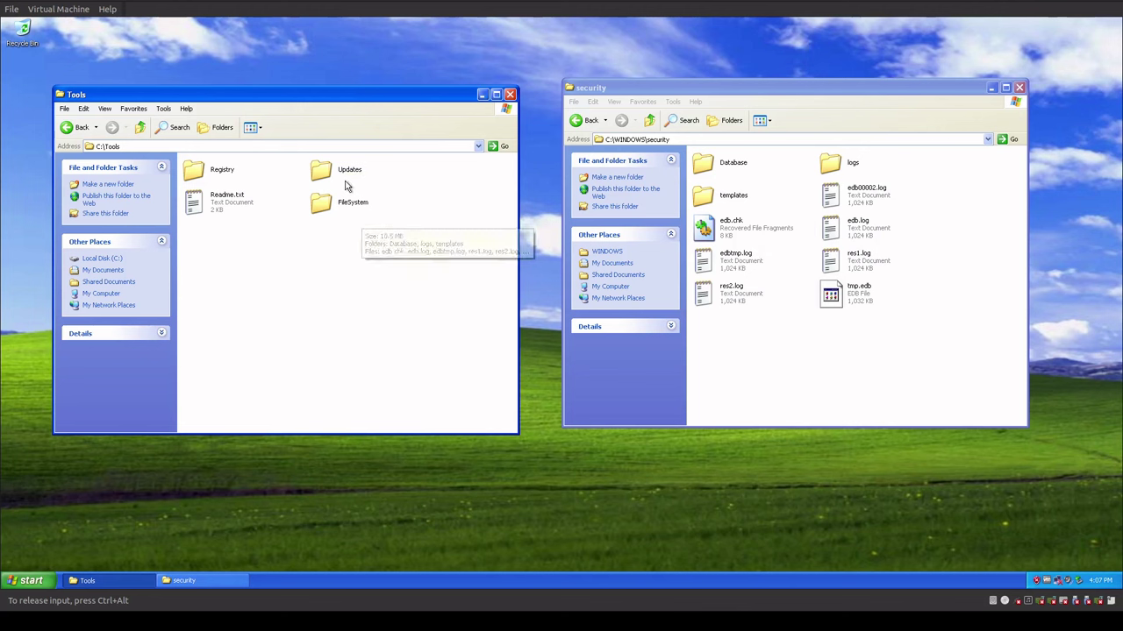
{"action": "double_click", "coordinate": [342, 206]}
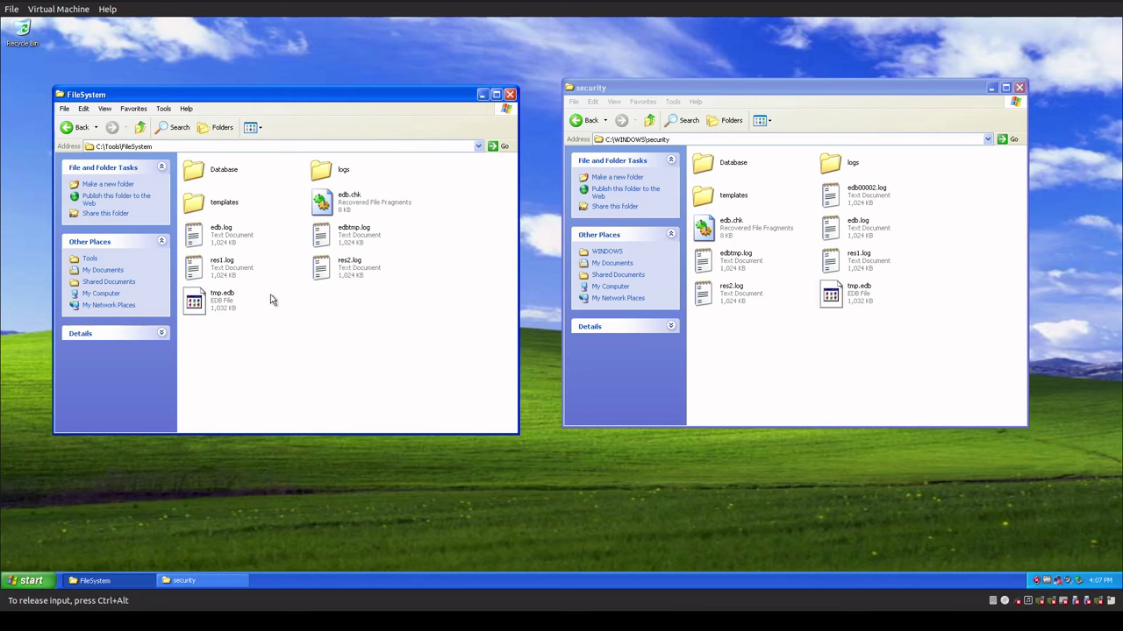
{"action": "left_click", "coordinate": [372, 204]}
{"action": "left_click", "coordinate": [741, 235]}
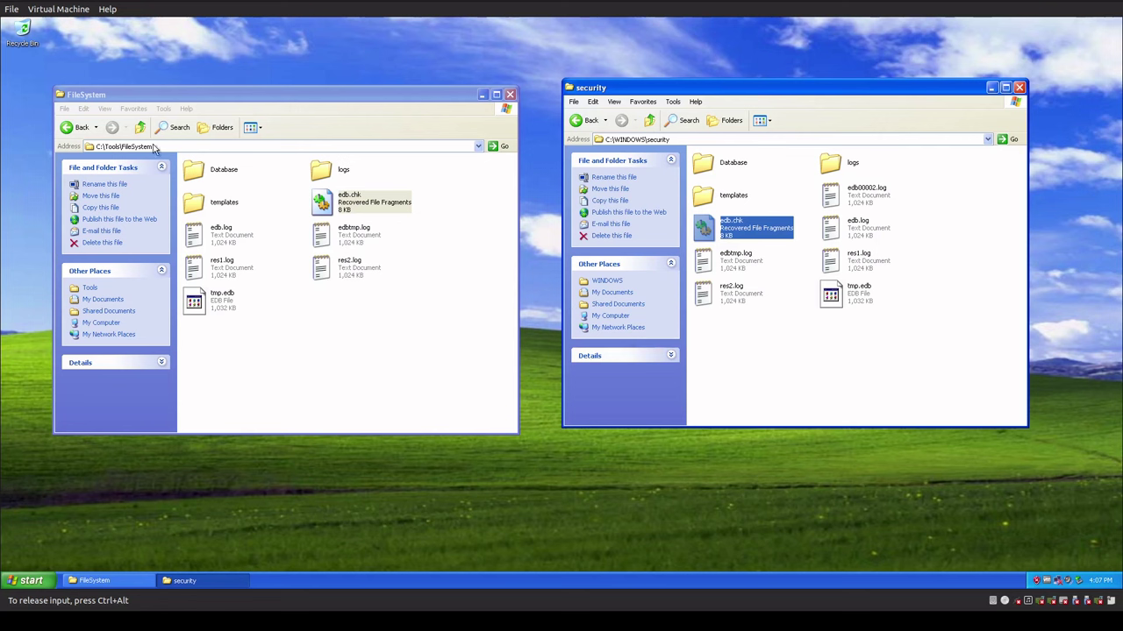
{"action": "left_click_drag", "start_coordinate": [429, 361], "coordinate": [156, 146]}
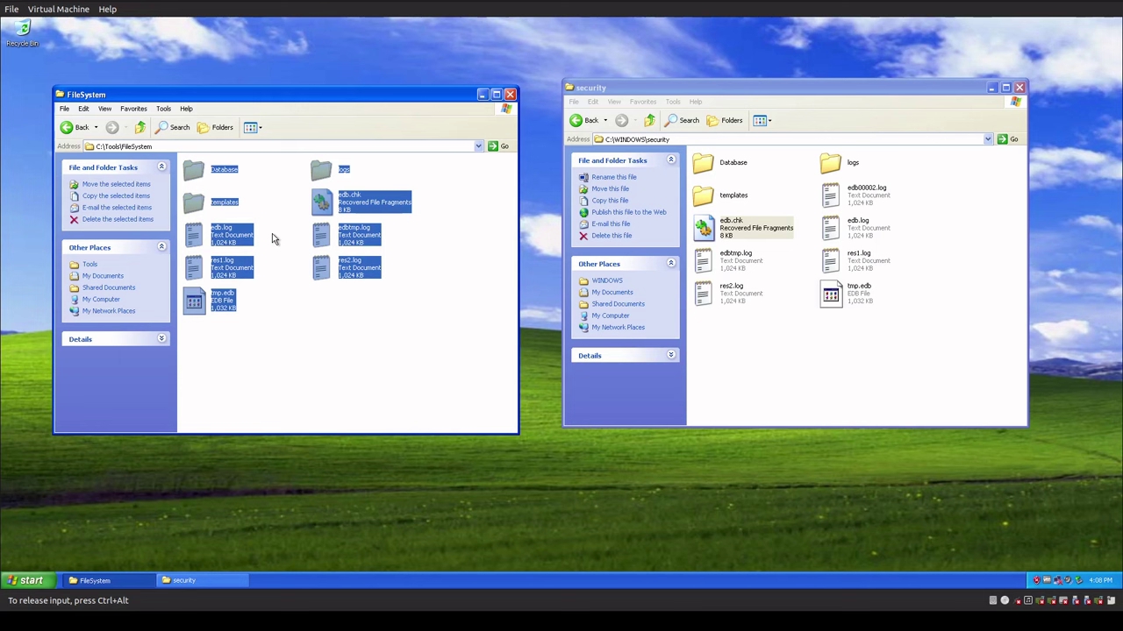
{"action": "left_click", "coordinate": [396, 334]}
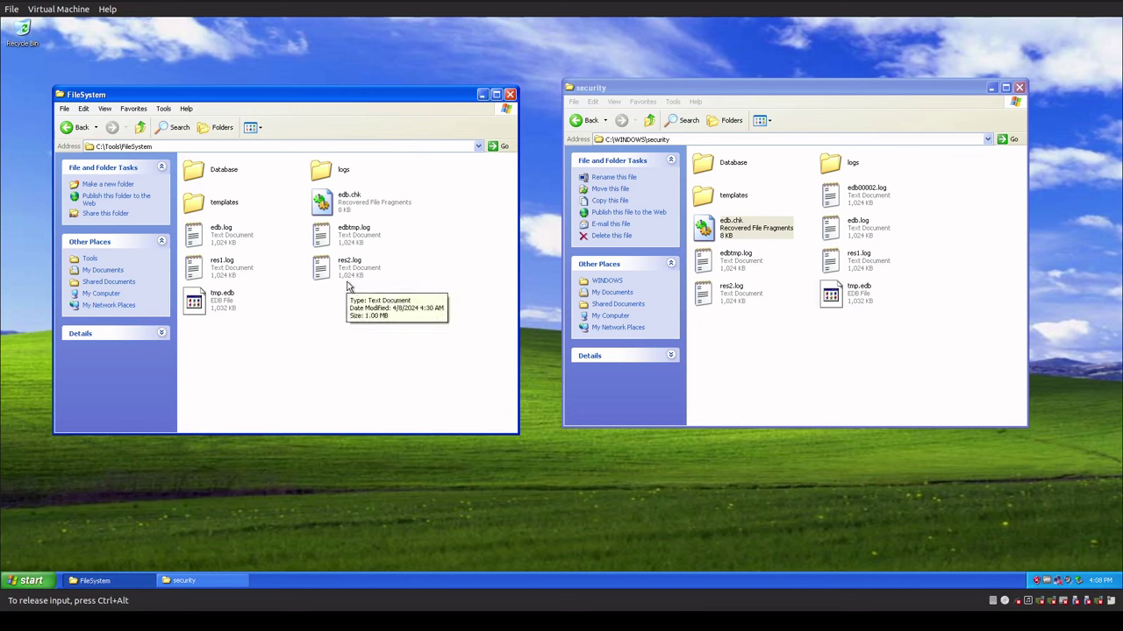
- Merge ALPHA_SECURITY_WIN10XP.reg from C:\Tools\Registry into the registry and confirm the addition
{"action": "left_click", "coordinate": [139, 127]}
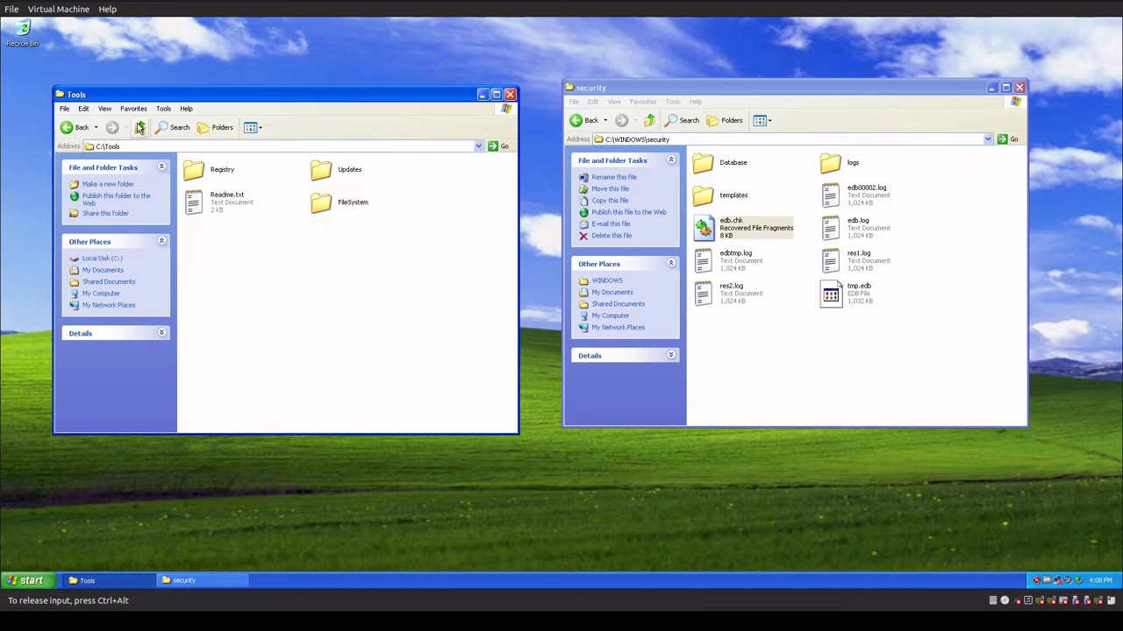
{"action": "double_click", "coordinate": [223, 172]}
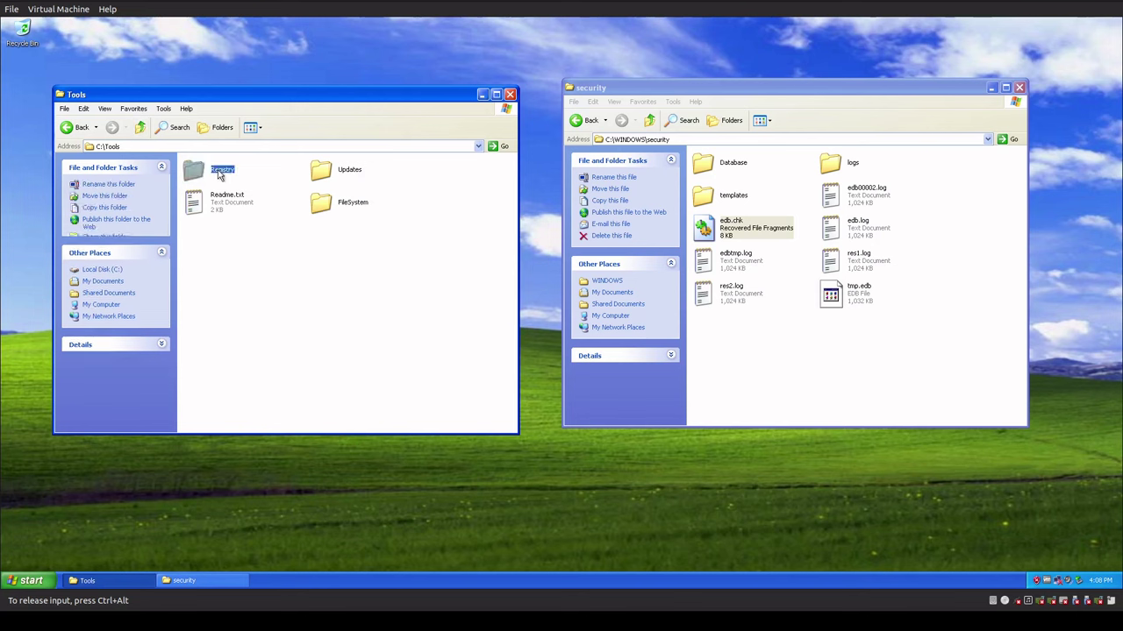
{"action": "right_click", "coordinate": [220, 175]}
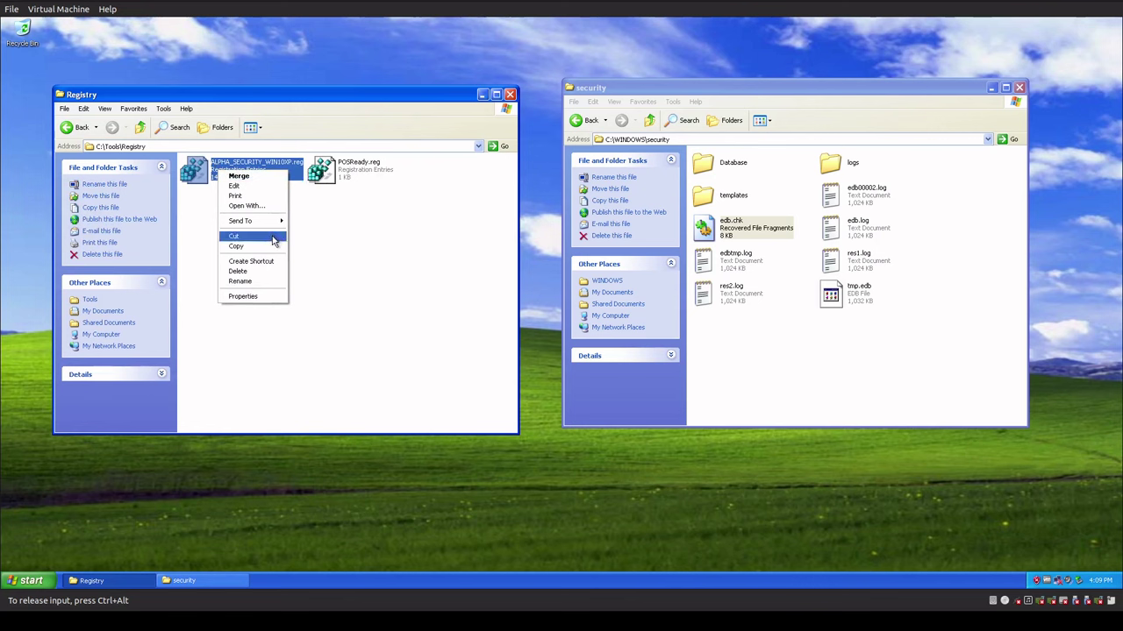
{"action": "left_click", "coordinate": [247, 178]}
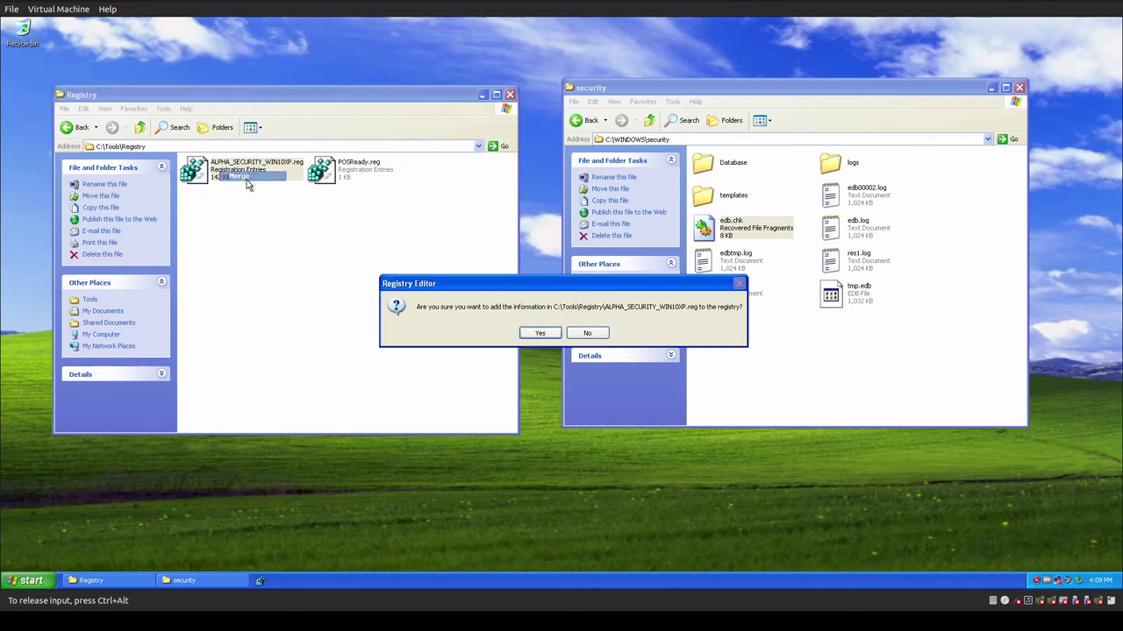
{"action": "left_click", "coordinate": [528, 336]}
{"action": "left_click", "coordinate": [556, 333]}
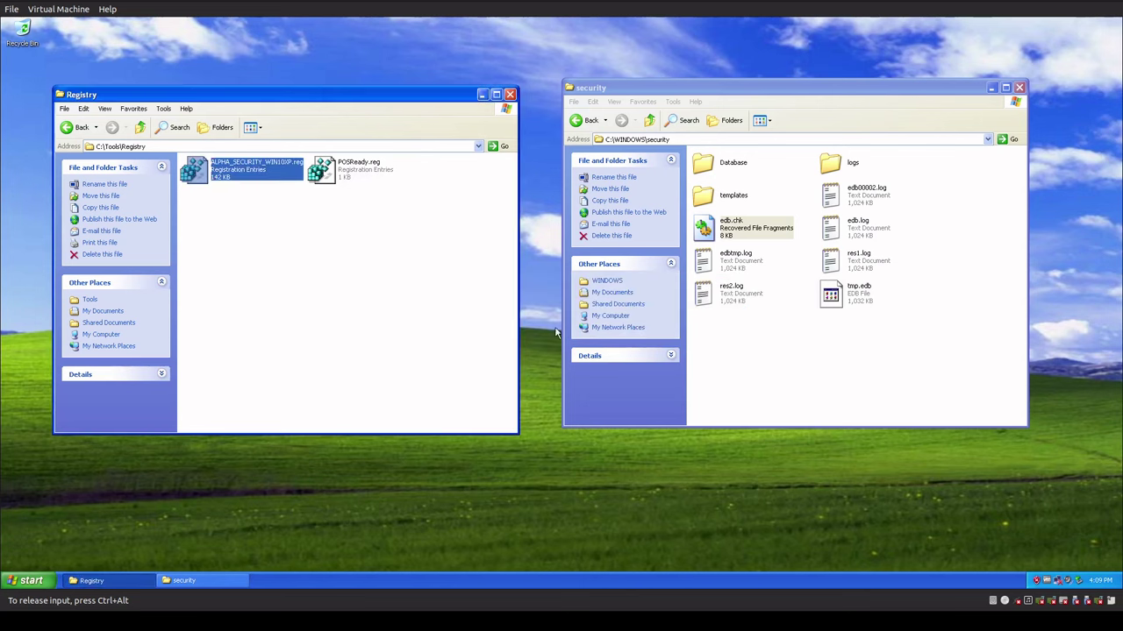
- Close the open folders, restart the virtual machine and log back on with the account password
{"action": "left_click", "coordinate": [510, 94]}
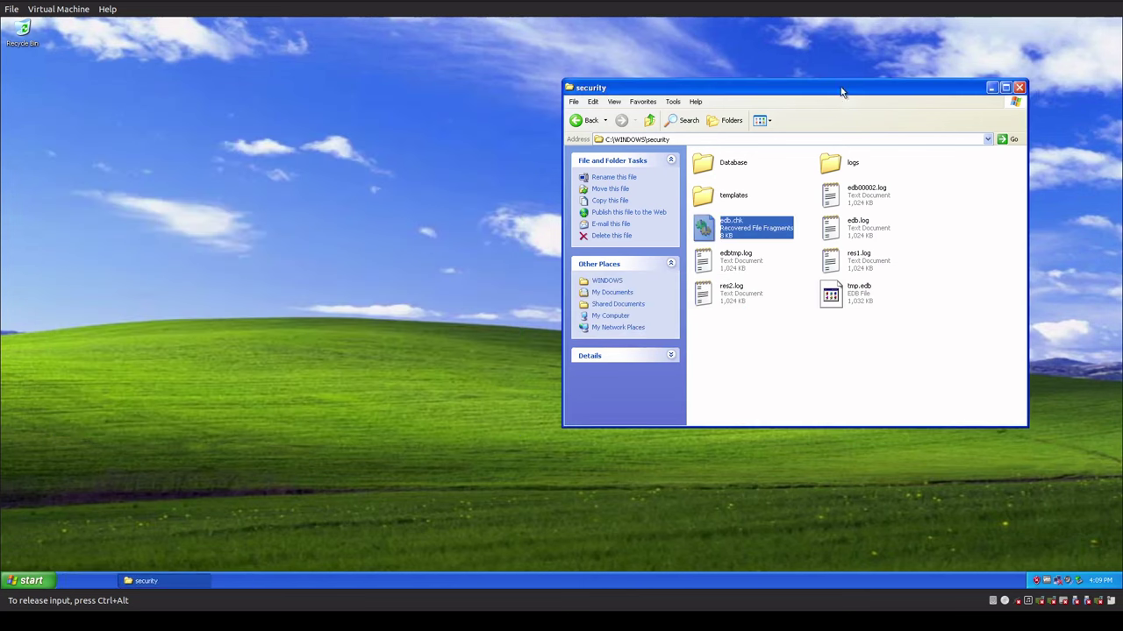
{"action": "left_click", "coordinate": [1019, 88]}
{"action": "left_click", "coordinate": [35, 580]}
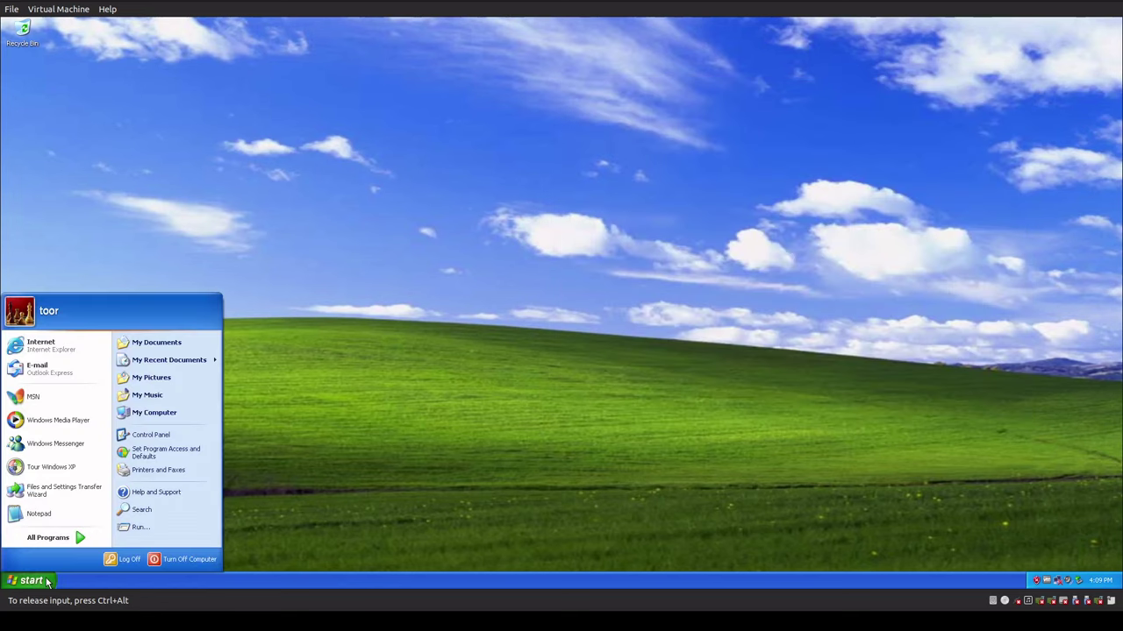
{"action": "left_click", "coordinate": [179, 560]}
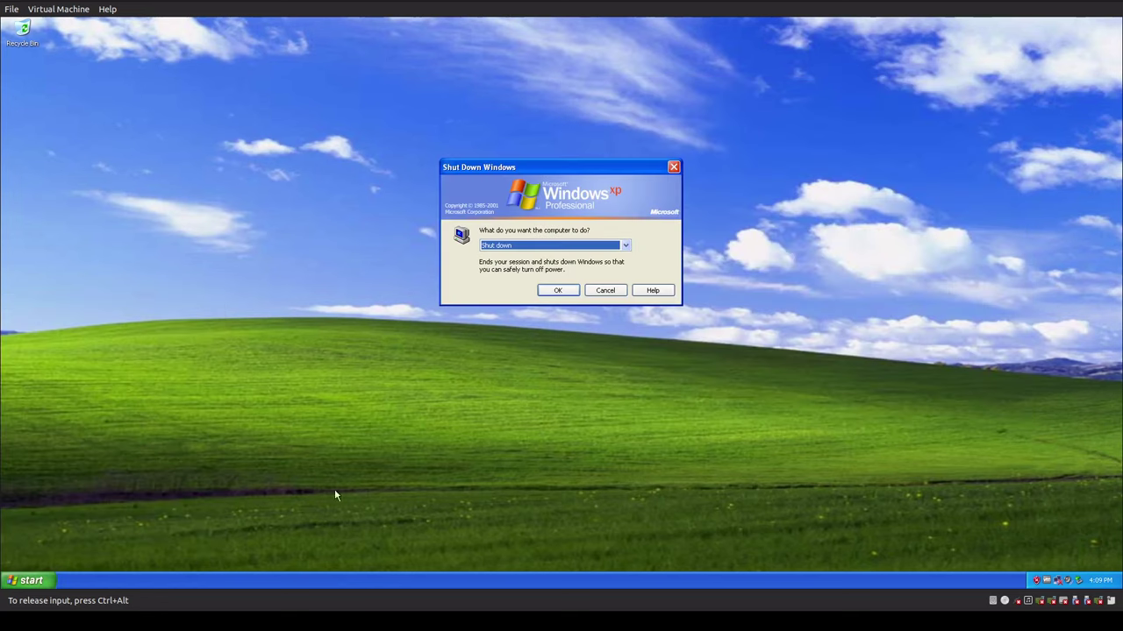
{"action": "left_click", "coordinate": [526, 246]}
{"action": "left_click", "coordinate": [526, 272]}
{"action": "left_click", "coordinate": [557, 290]}
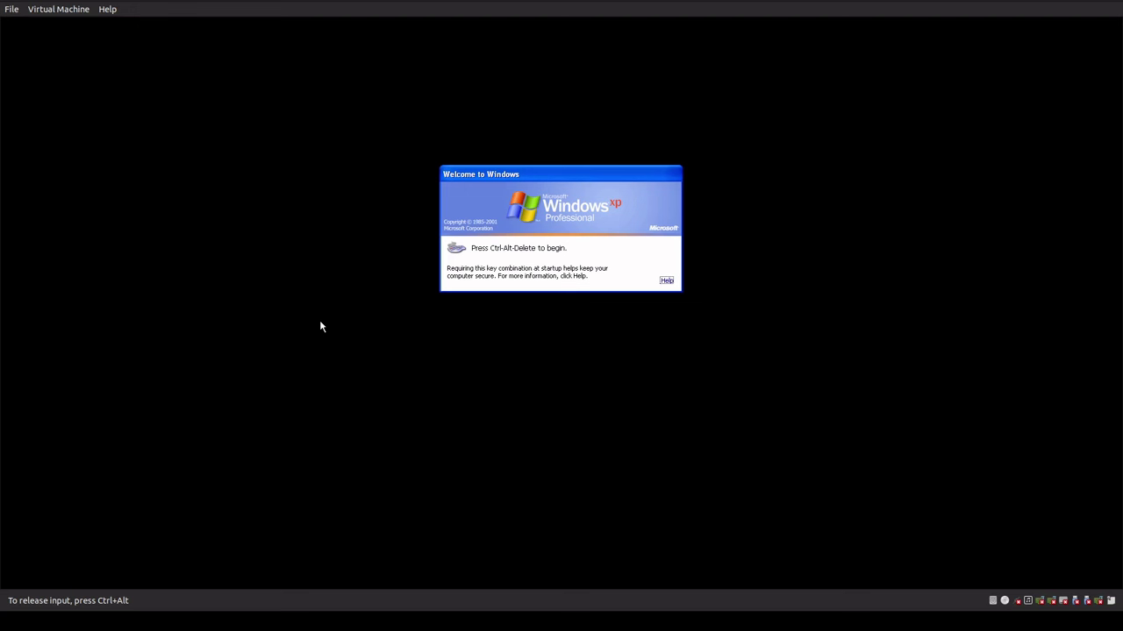
{"action": "key", "text": "ctrl+alt+Delete"}
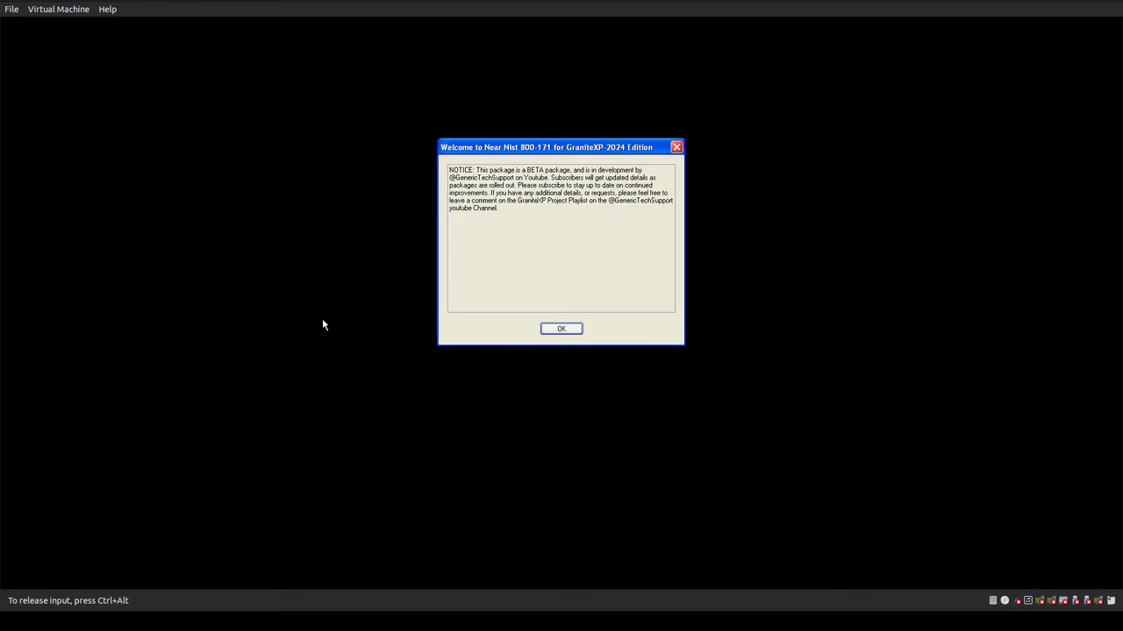
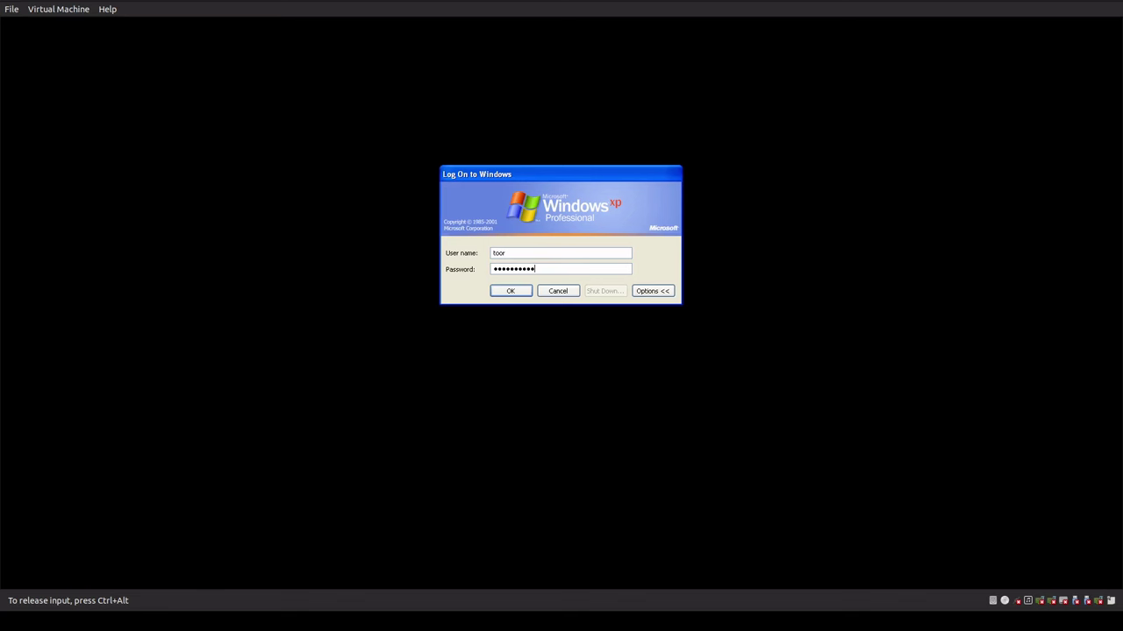
{"action": "key", "text": "Return"}
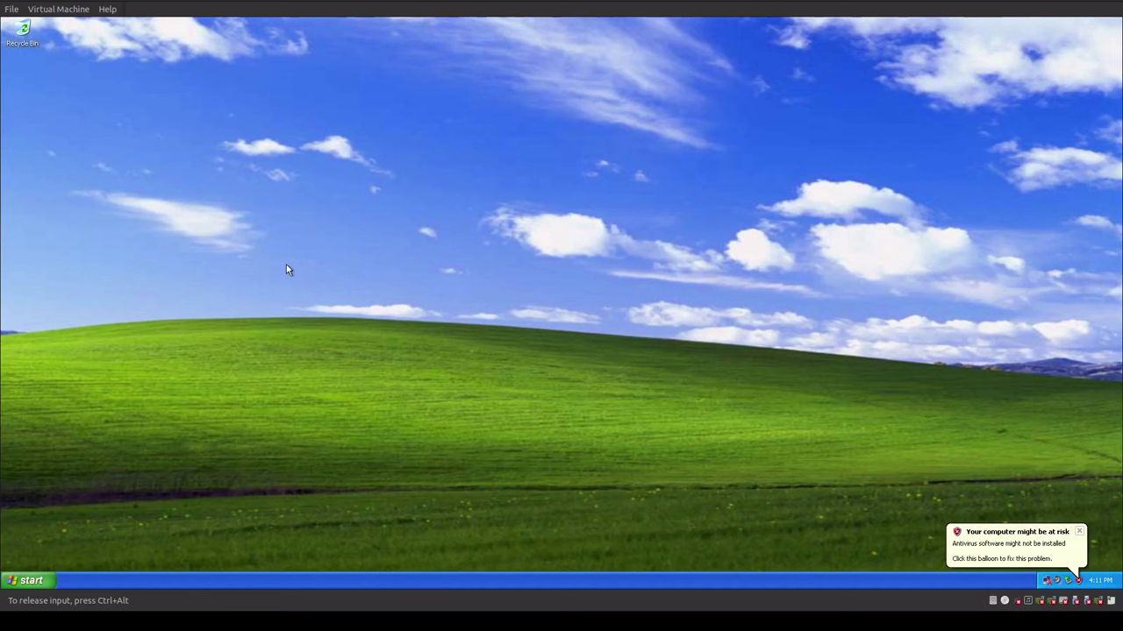
- Browse to the C:\Tools\Updates folder to view the available update packages
{"action": "left_click", "coordinate": [31, 581]}
{"action": "left_click", "coordinate": [158, 413]}
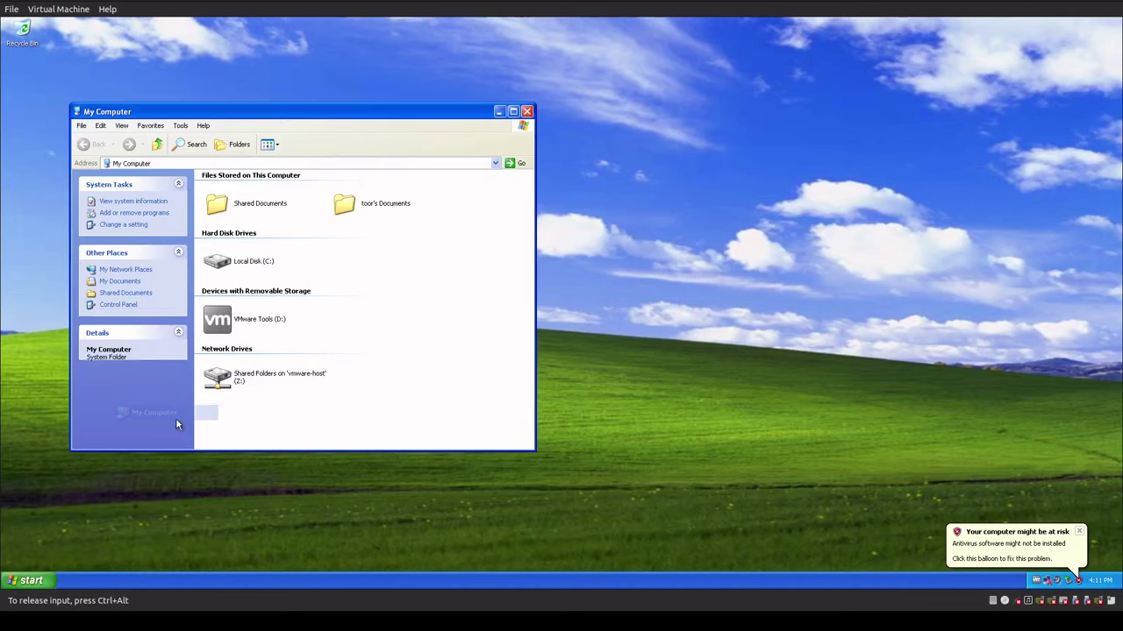
{"action": "double_click", "coordinate": [255, 263]}
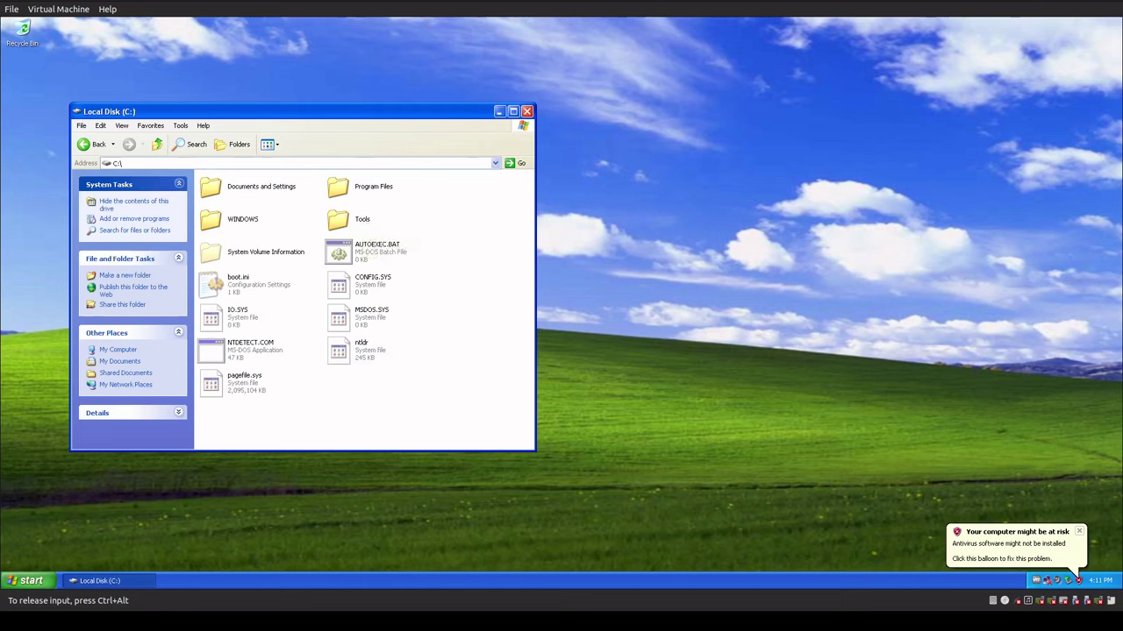
{"action": "double_click", "coordinate": [367, 224]}
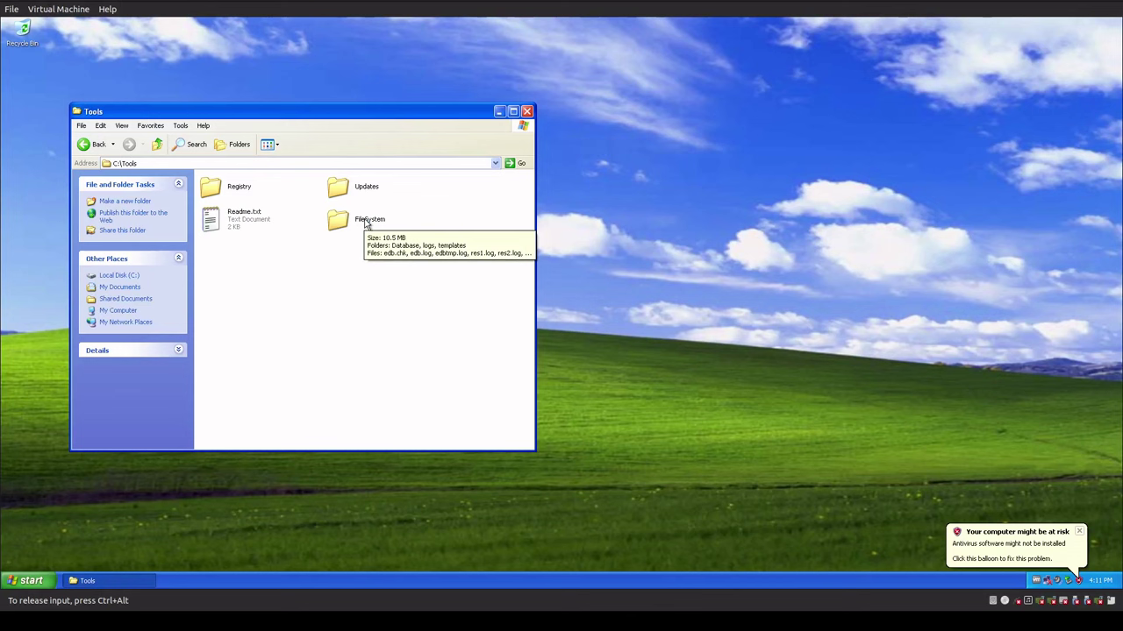
{"action": "double_click", "coordinate": [347, 191]}
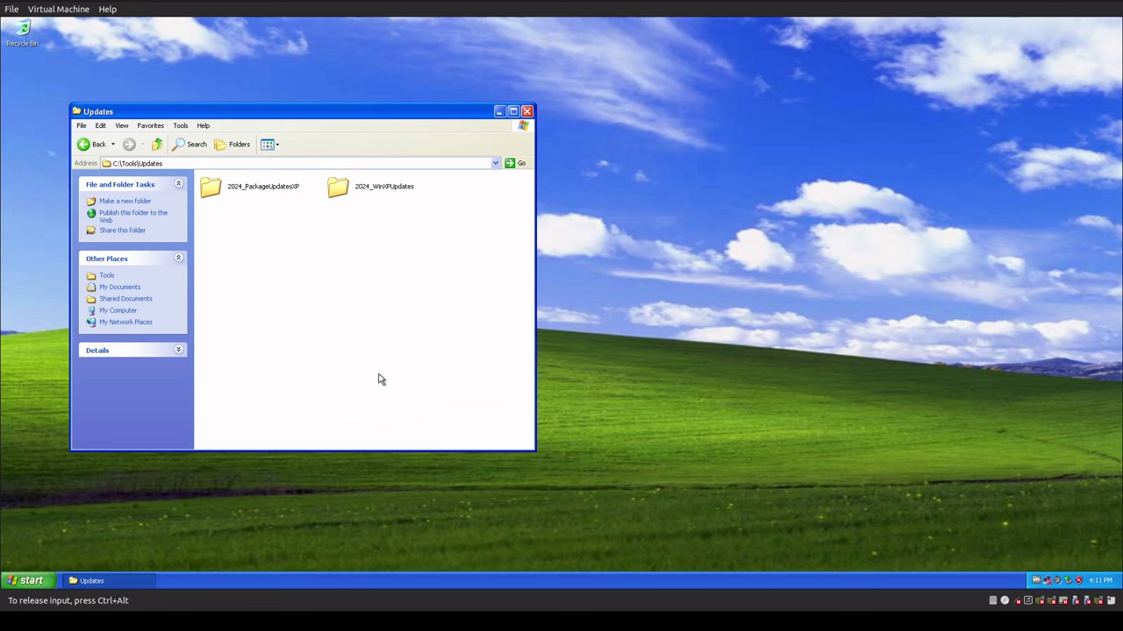
- Launch the WSUS Offline Update installer from the wou_wxp_enu disc in drive D:
{"action": "left_click", "coordinate": [117, 310]}
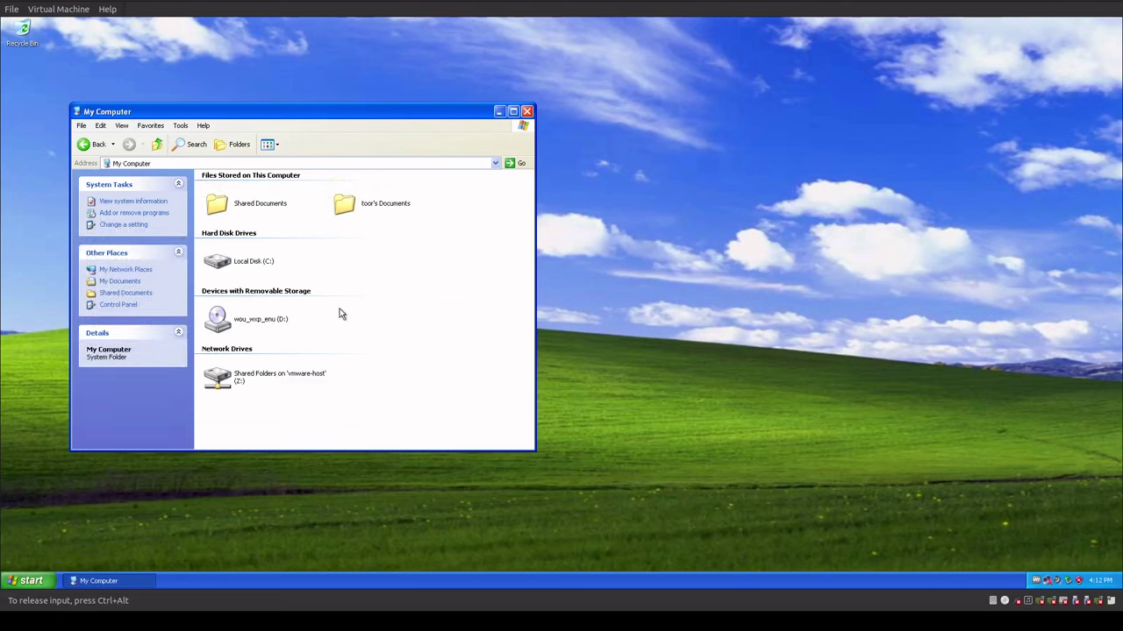
{"action": "left_click", "coordinate": [250, 325]}
{"action": "double_click", "coordinate": [249, 325]}
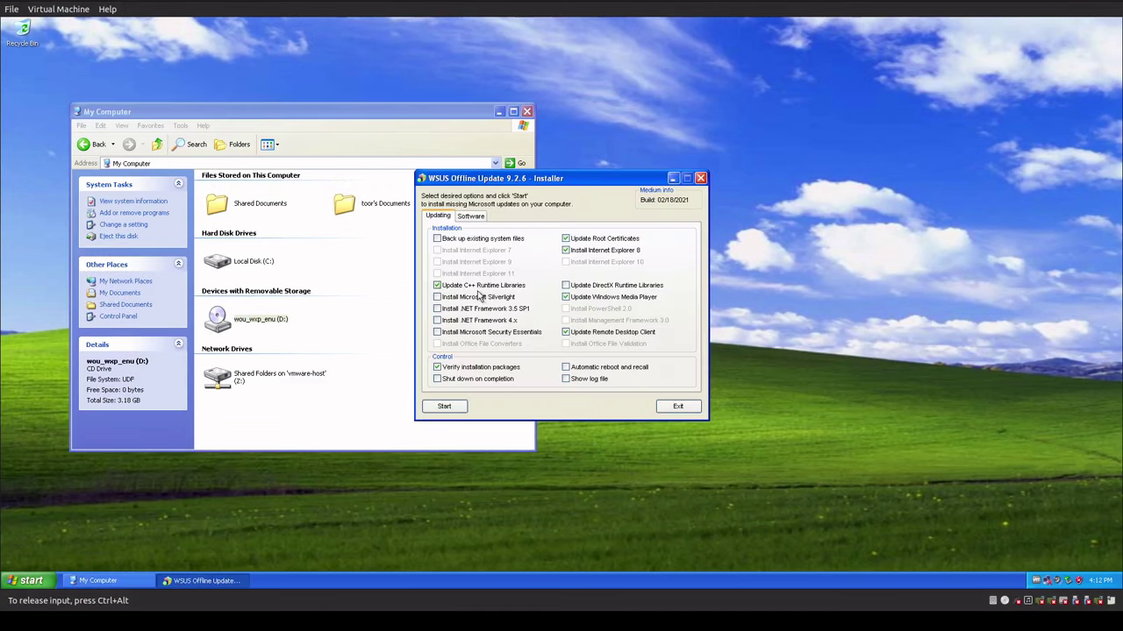
- Add .NET Framework 3.5 SP1 and 4.x, PowerShell 2.0 and Management Framework 3.0 to the update selection and start the installation
{"action": "left_click", "coordinate": [458, 322]}
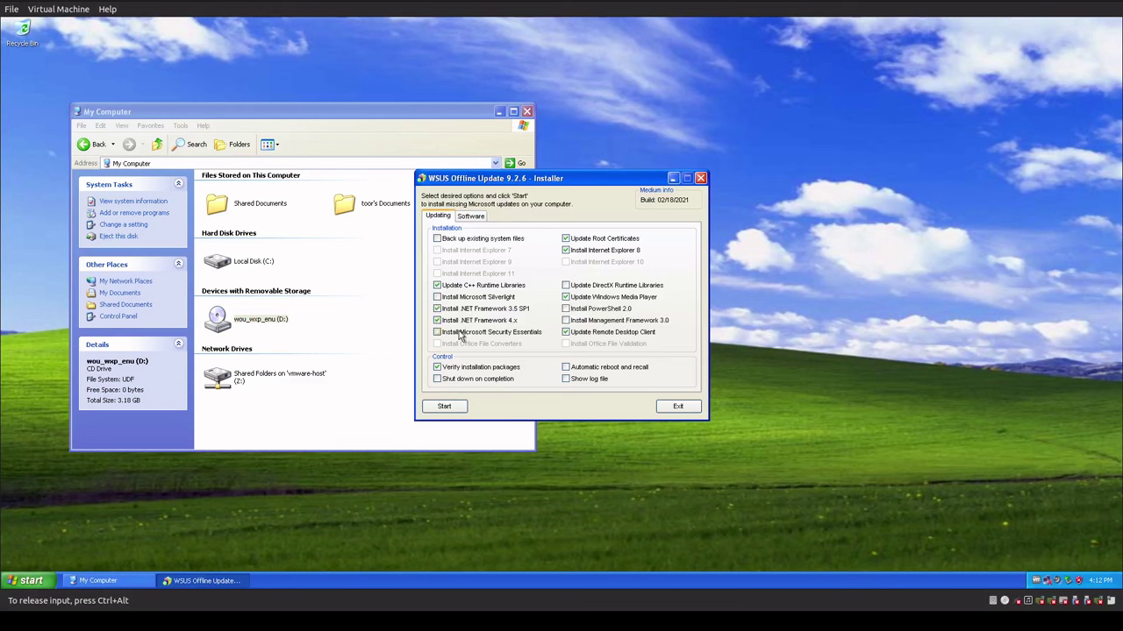
{"action": "left_click", "coordinate": [452, 311]}
{"action": "left_click", "coordinate": [581, 321]}
{"action": "left_click", "coordinate": [581, 310]}
{"action": "left_click", "coordinate": [585, 374]}
{"action": "left_click", "coordinate": [444, 408]}
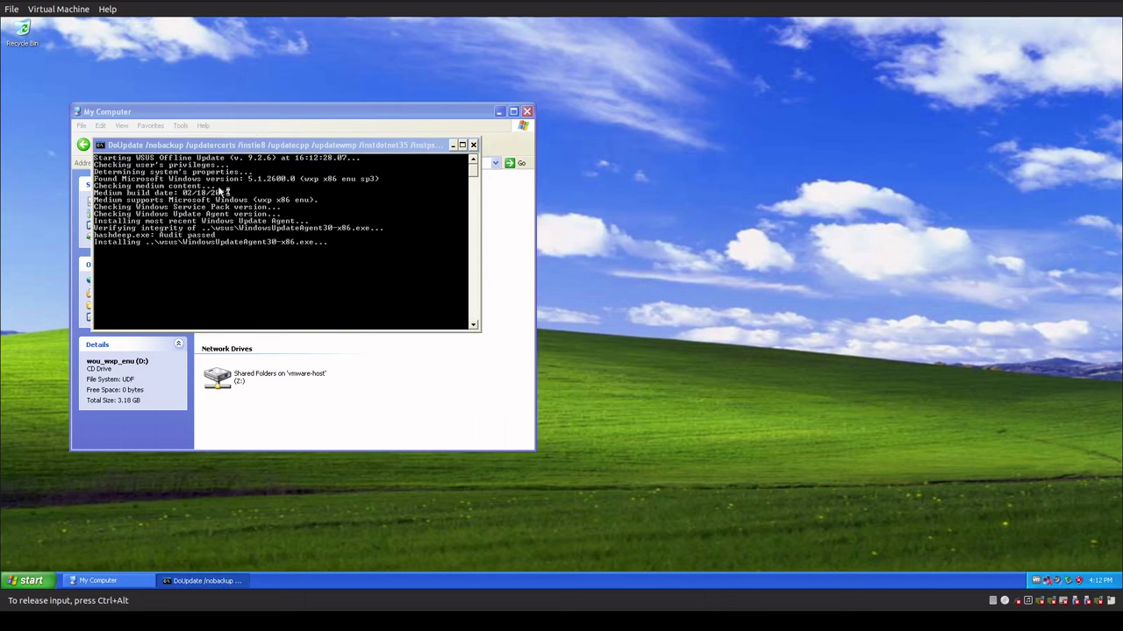
{"action": "left_click_drag", "start_coordinate": [219, 146], "coordinate": [427, 244]}
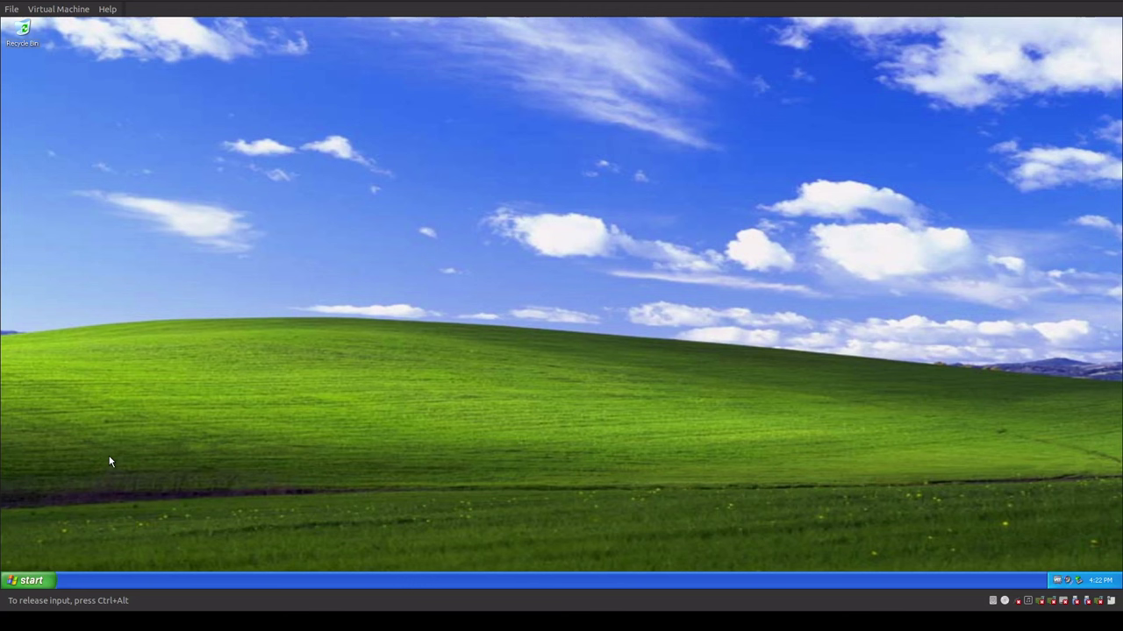
- Open Add or Remove Programs and review the installed programs and updates down to the Windows XP software updates
{"action": "left_click", "coordinate": [31, 581]}
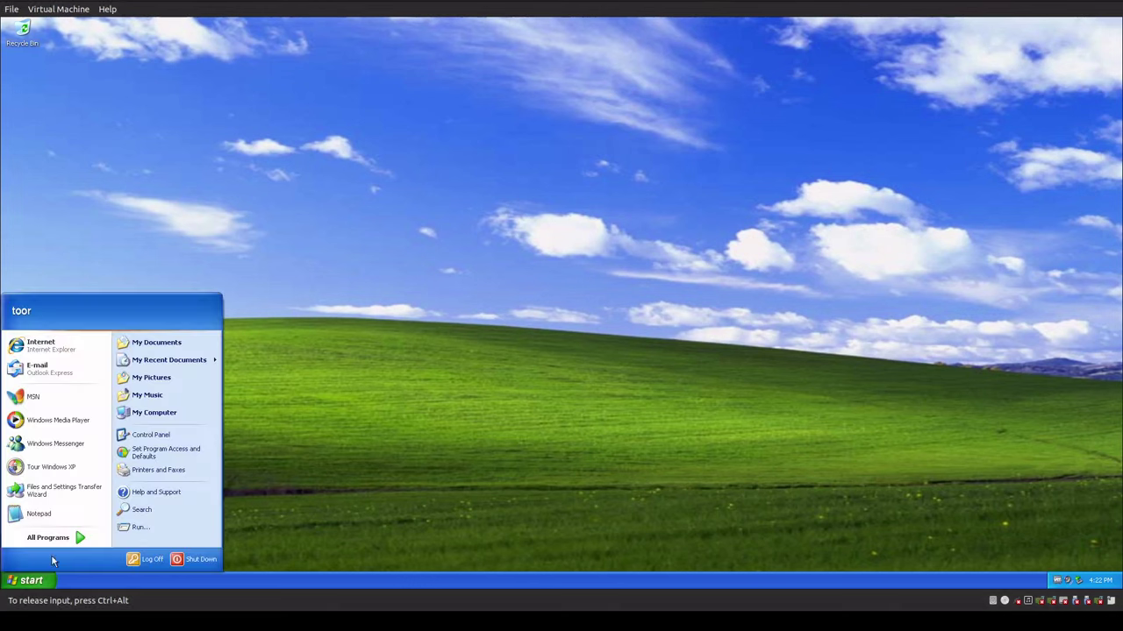
{"action": "left_click_drag", "start_coordinate": [149, 433], "coordinate": [149, 436]}
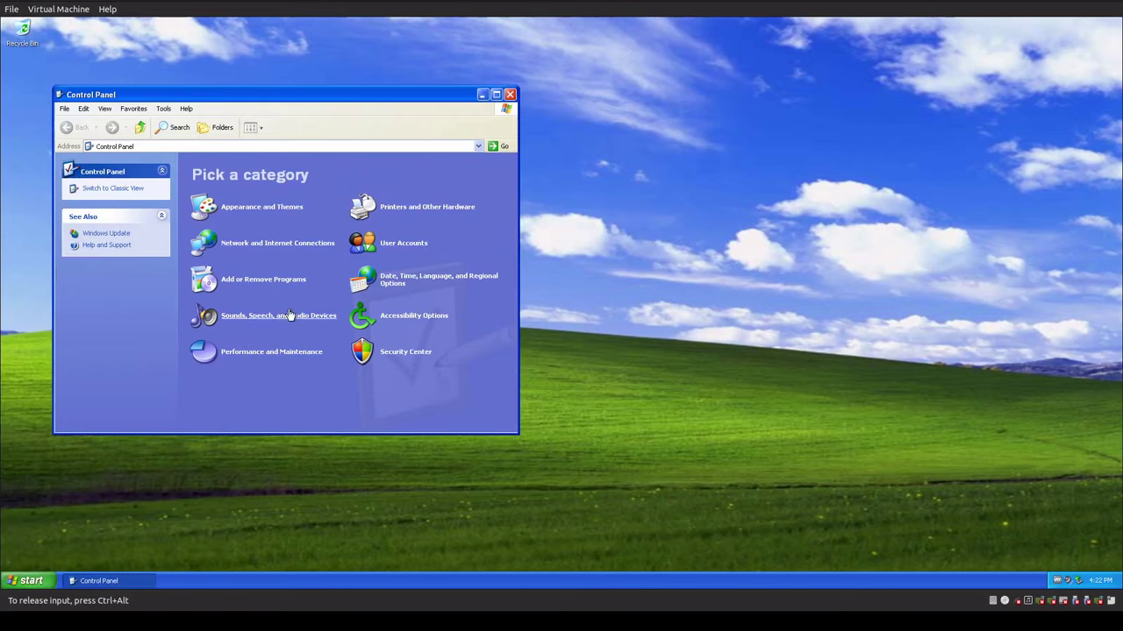
{"action": "left_click", "coordinate": [265, 280]}
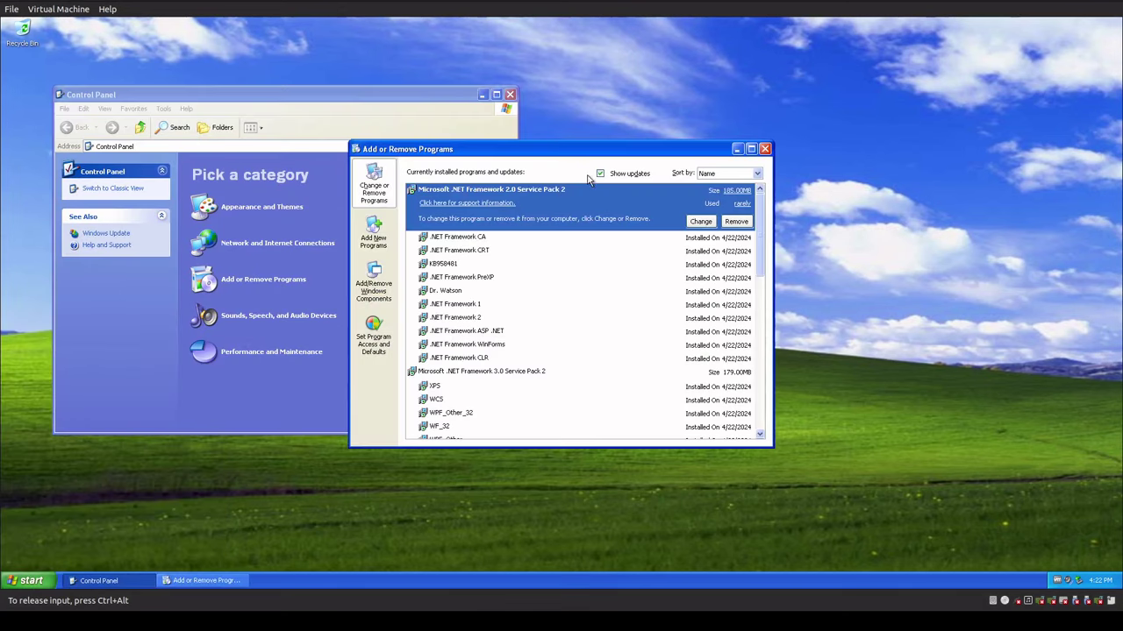
{"action": "scroll", "coordinate": [617, 413], "scroll_direction": "down", "scroll_amount": 12}
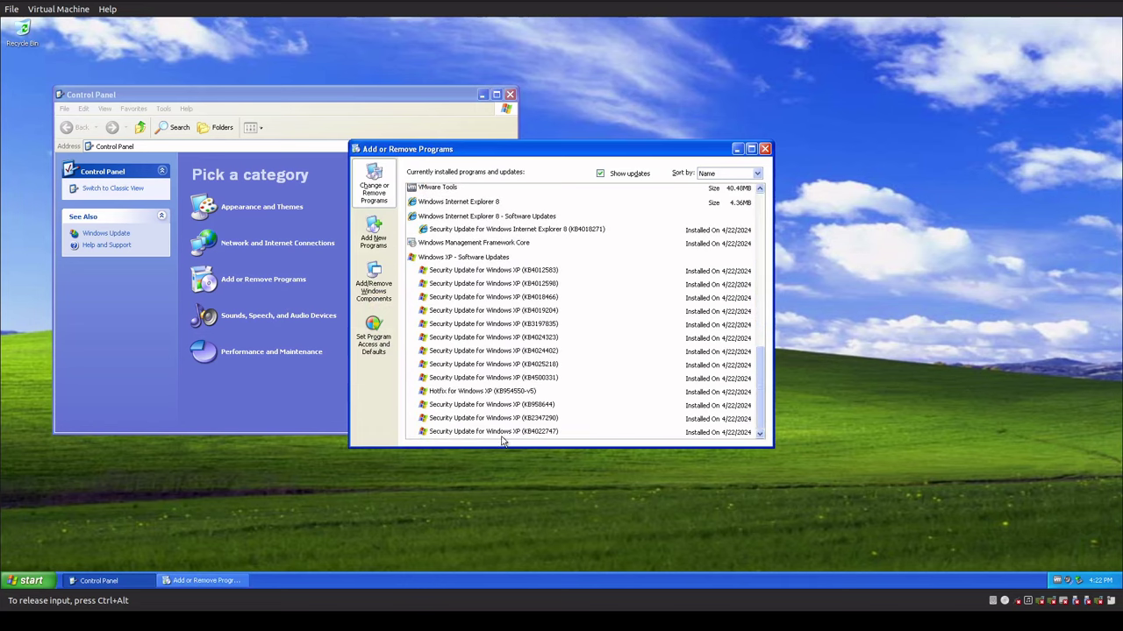
- Run systeminfo in a command prompt and examine its list of installed hotfixes, then move the window aside
{"action": "left_click", "coordinate": [33, 580]}
{"action": "left_click", "coordinate": [169, 529]}
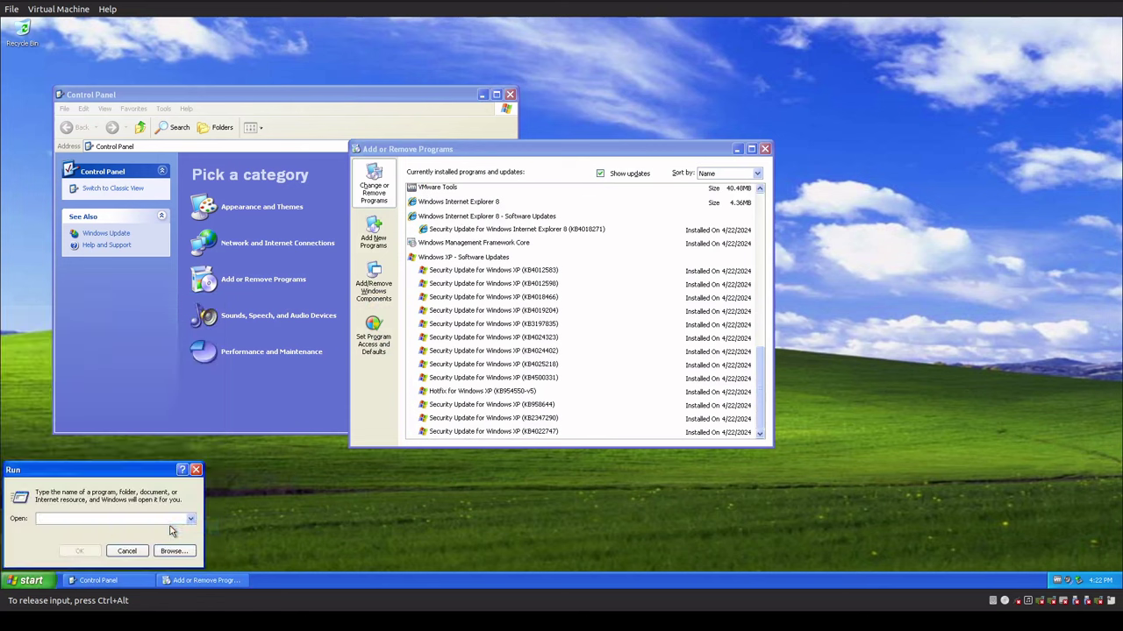
{"action": "type", "text": "cmd"}
{"action": "key", "text": "Return"}
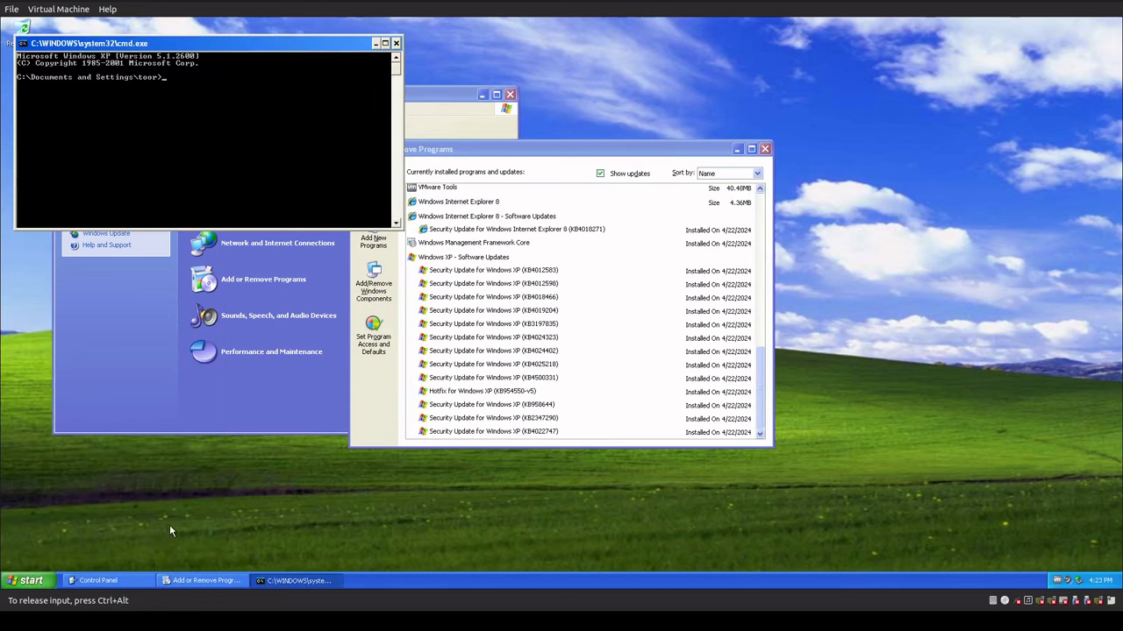
{"action": "type", "text": "systeminfo"}
{"action": "key", "text": "Return"}
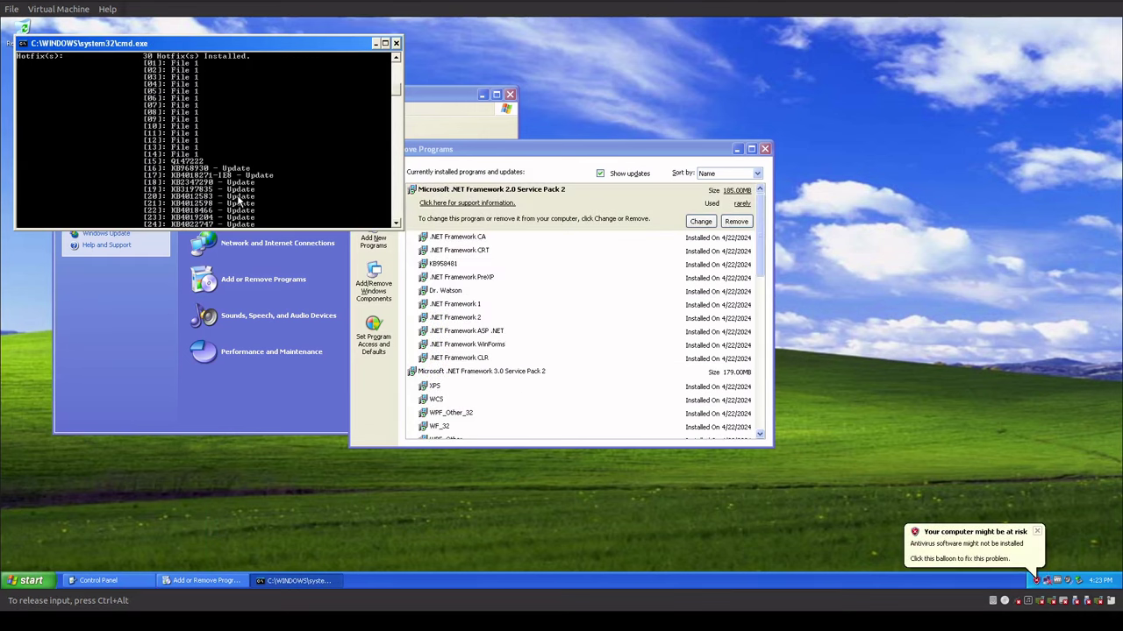
{"action": "scroll", "coordinate": [239, 202], "scroll_direction": "up", "scroll_amount": 2}
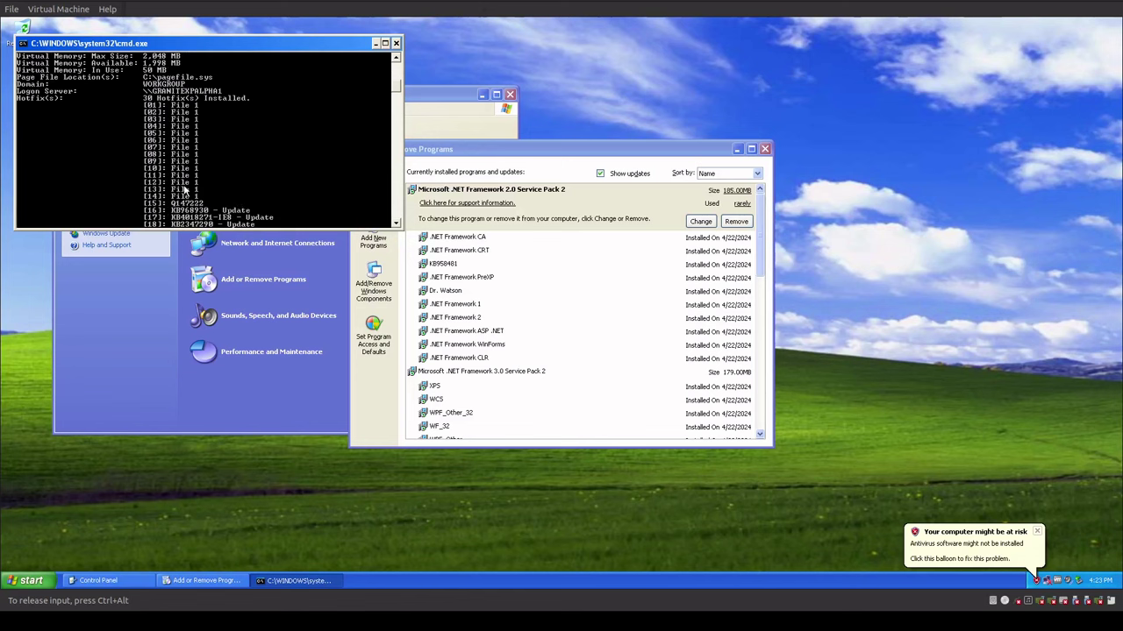
{"action": "scroll", "coordinate": [187, 202], "scroll_direction": "down", "scroll_amount": 3}
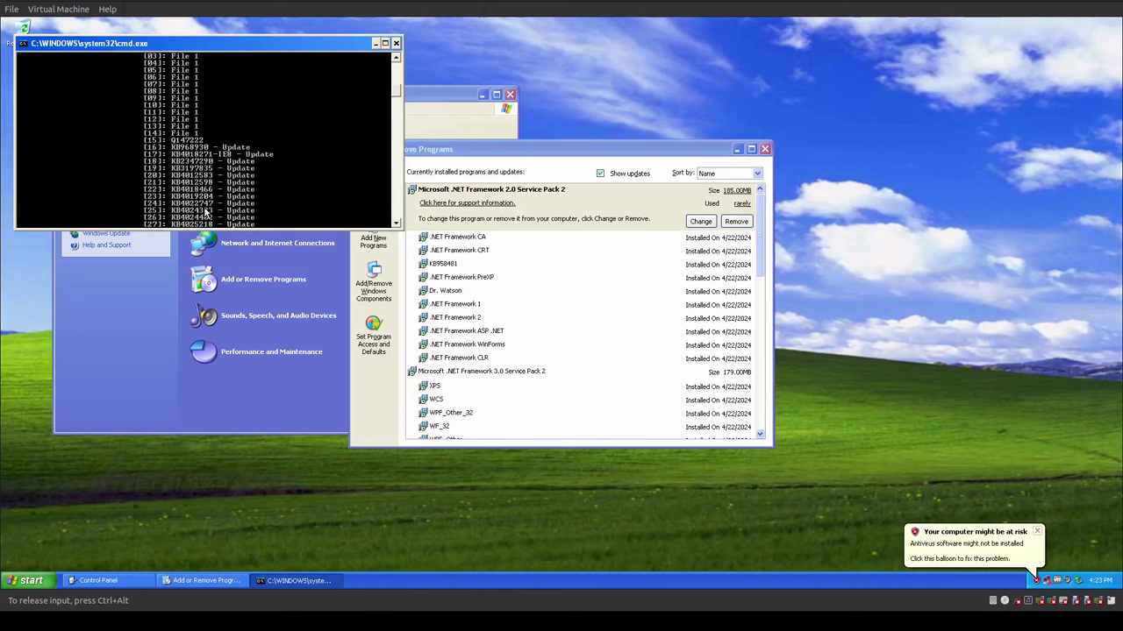
{"action": "scroll", "coordinate": [206, 212], "scroll_direction": "up", "scroll_amount": 8}
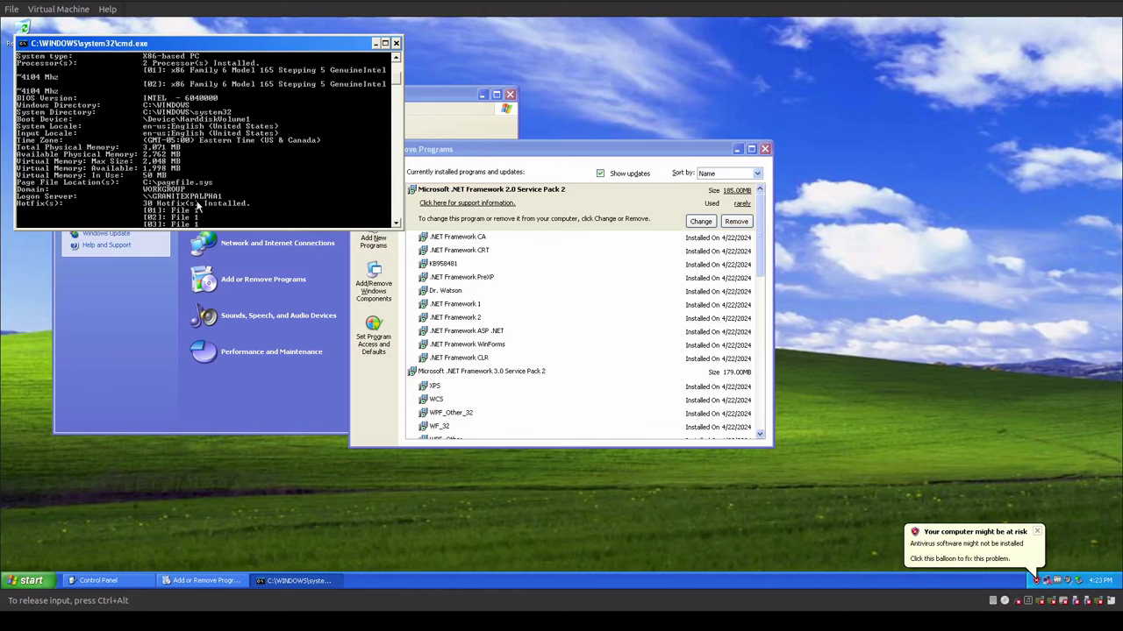
{"action": "scroll", "coordinate": [211, 151], "scroll_direction": "down", "scroll_amount": 4}
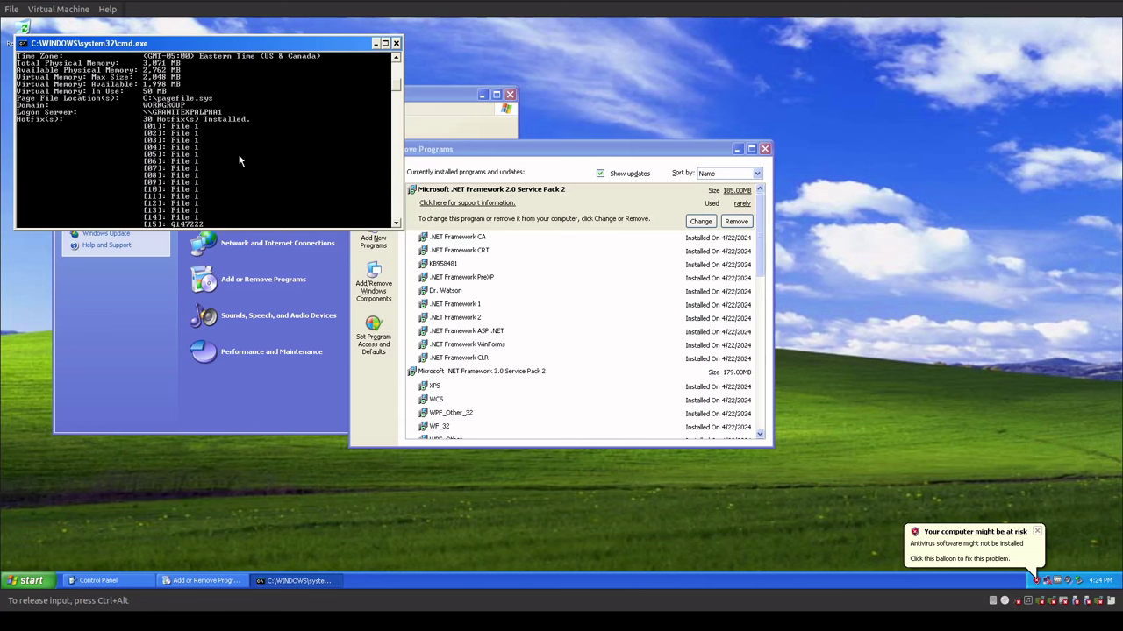
{"action": "scroll", "coordinate": [235, 167], "scroll_direction": "up", "scroll_amount": 2}
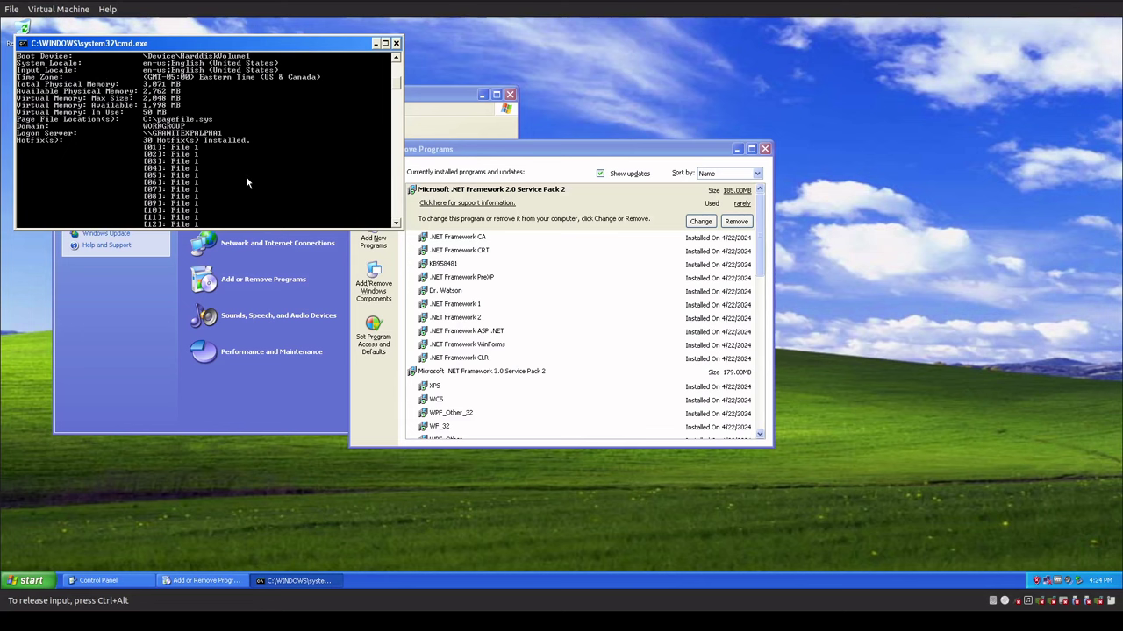
{"action": "left_click_drag", "start_coordinate": [186, 43], "coordinate": [598, 140]}
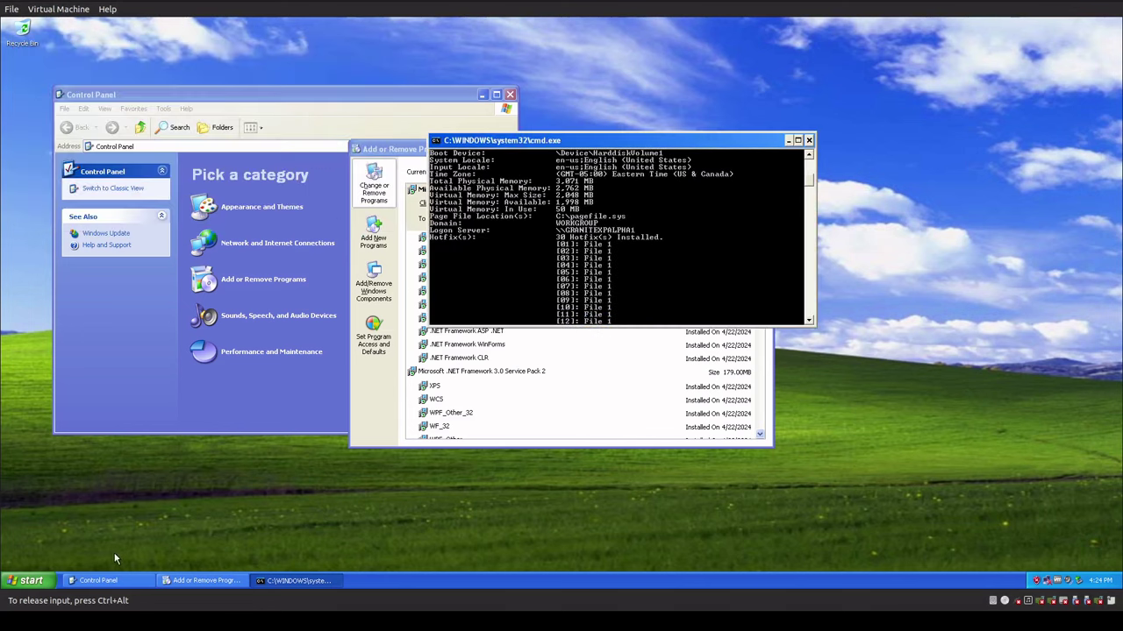
- Browse to the C:\Tools\Updates\2024_WinXPUpdates folder and look through its update files
{"action": "left_click", "coordinate": [31, 581]}
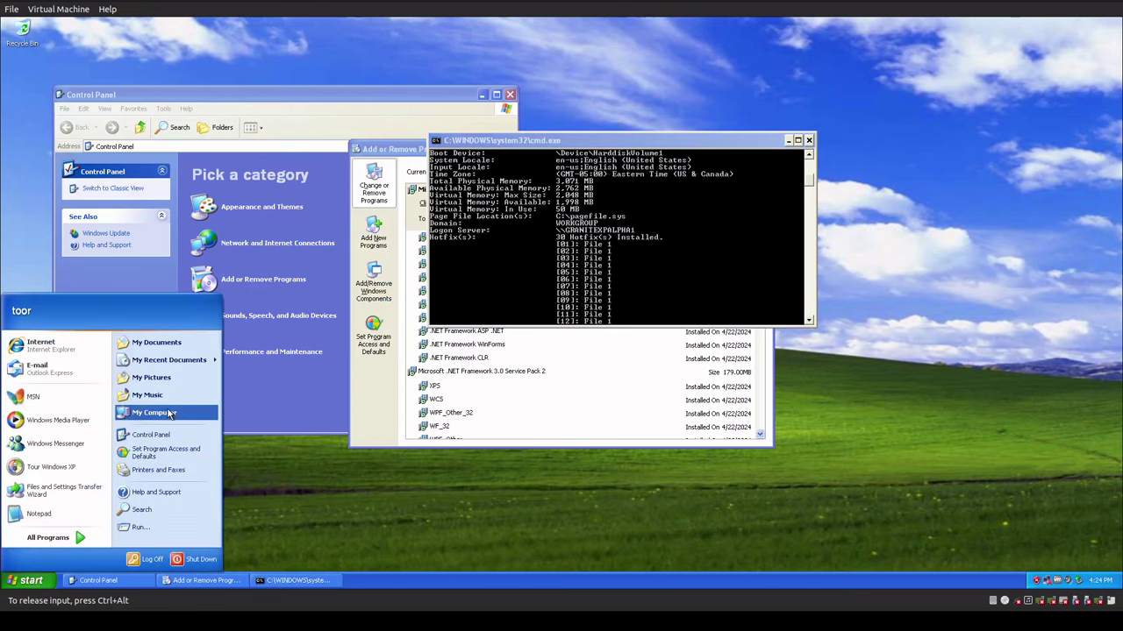
{"action": "left_click", "coordinate": [169, 414]}
{"action": "double_click", "coordinate": [261, 274]}
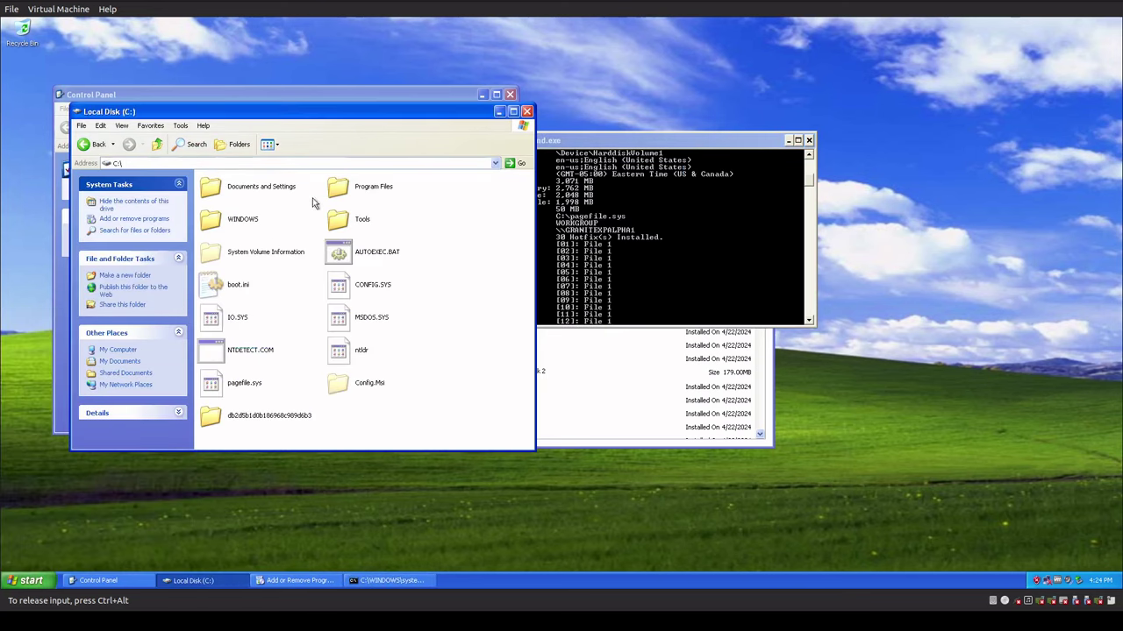
{"action": "double_click", "coordinate": [338, 219]}
{"action": "left_click", "coordinate": [340, 195]}
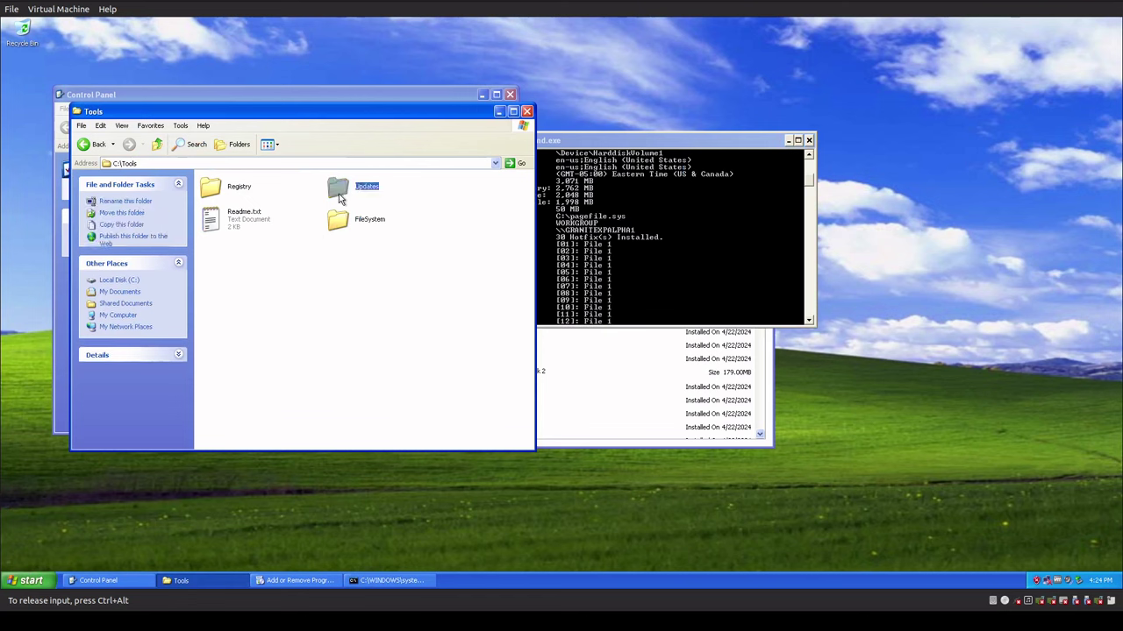
{"action": "double_click", "coordinate": [340, 196]}
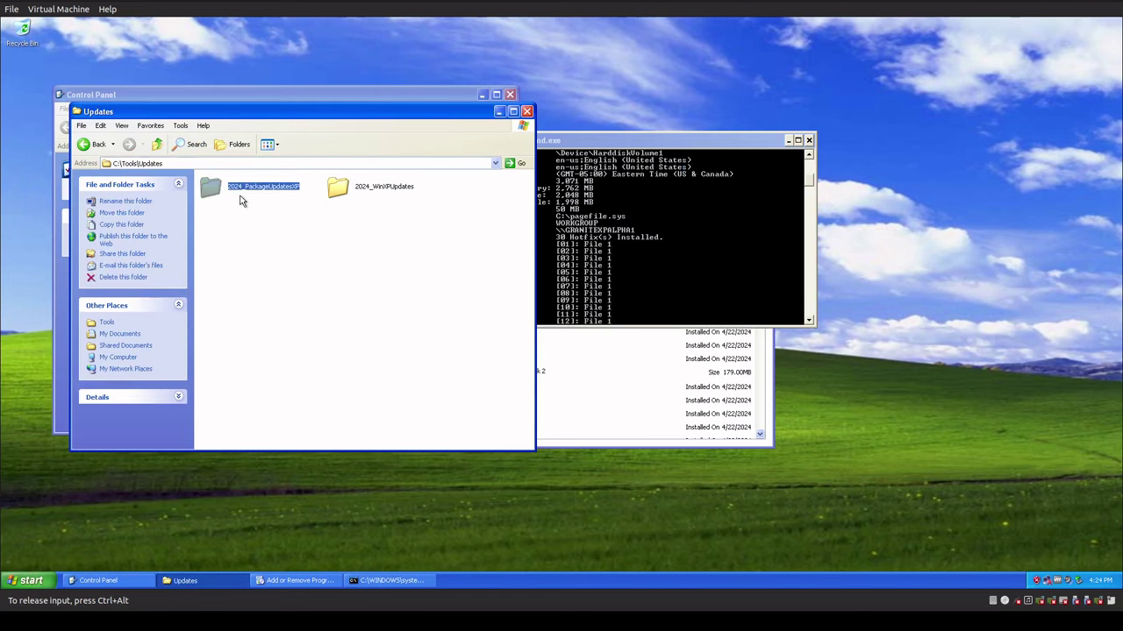
{"action": "left_click", "coordinate": [351, 190]}
{"action": "double_click", "coordinate": [351, 191]}
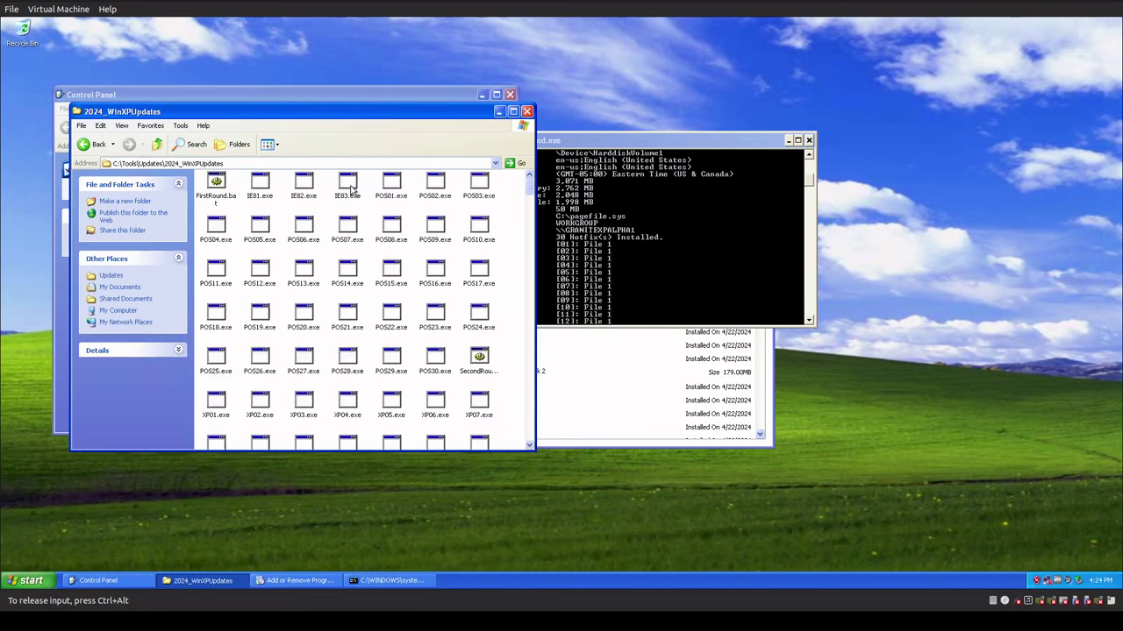
{"action": "left_click_drag", "start_coordinate": [529, 189], "coordinate": [537, 443]}
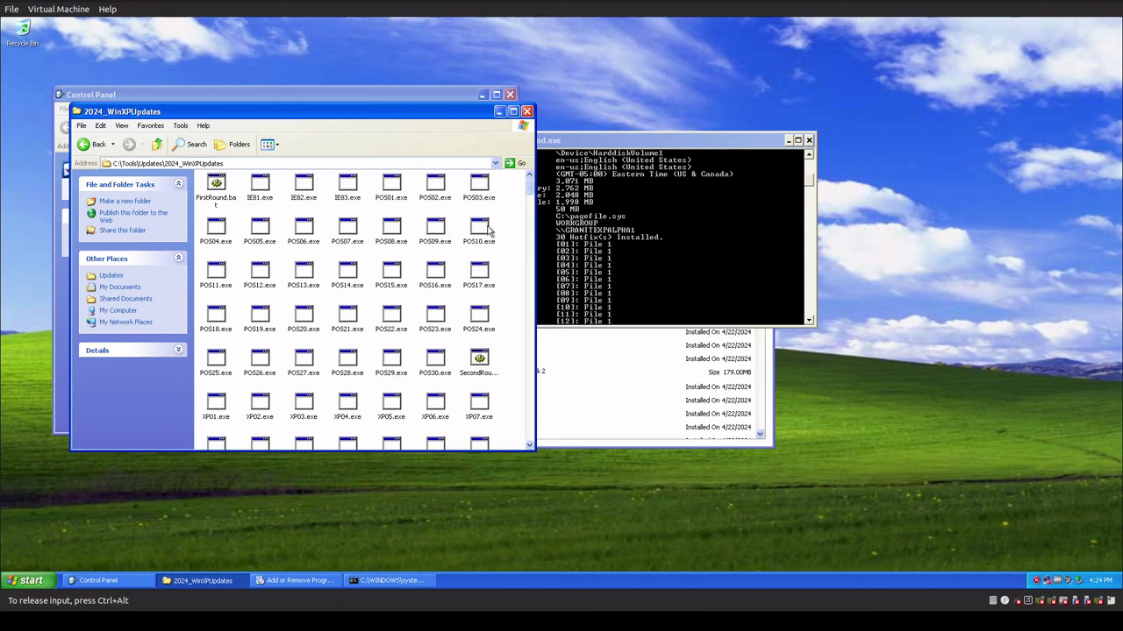
- View the commands in FirstRound.bat in Notepad and close the file unchanged
{"action": "left_click", "coordinate": [485, 361]}
{"action": "left_click", "coordinate": [216, 189]}
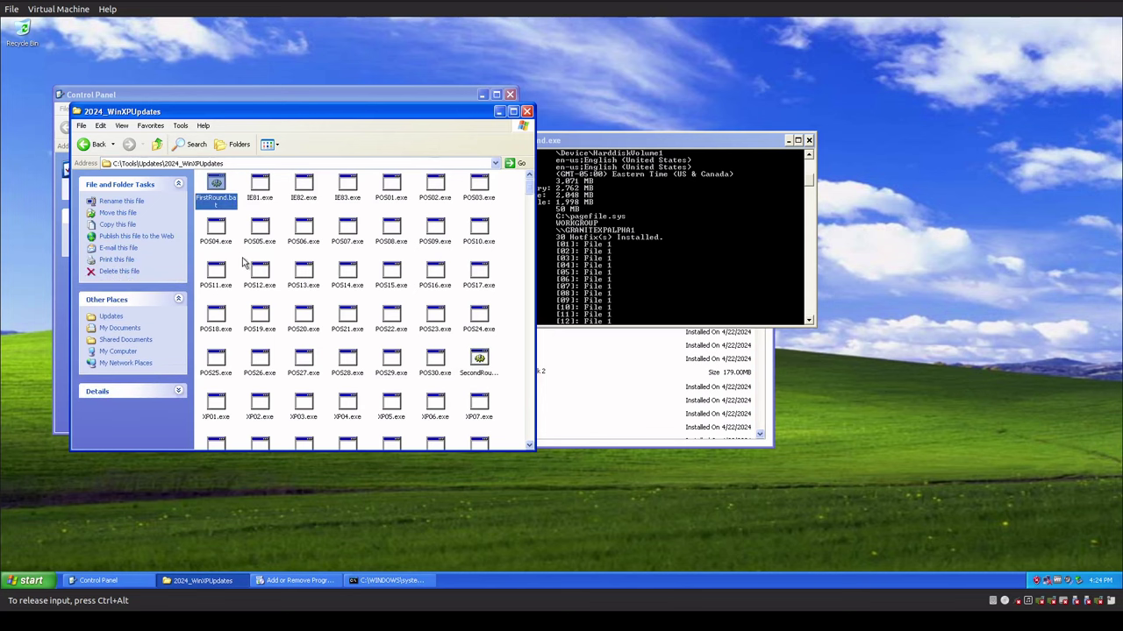
{"action": "right_click", "coordinate": [215, 198]}
{"action": "left_click", "coordinate": [237, 218]}
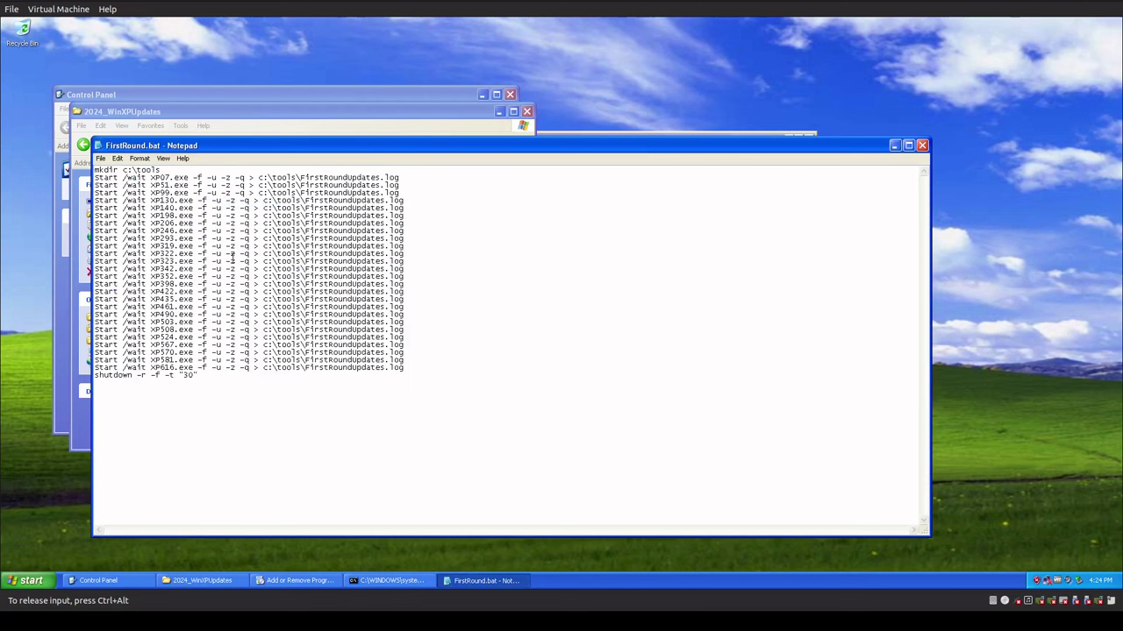
{"action": "left_click", "coordinate": [922, 145]}
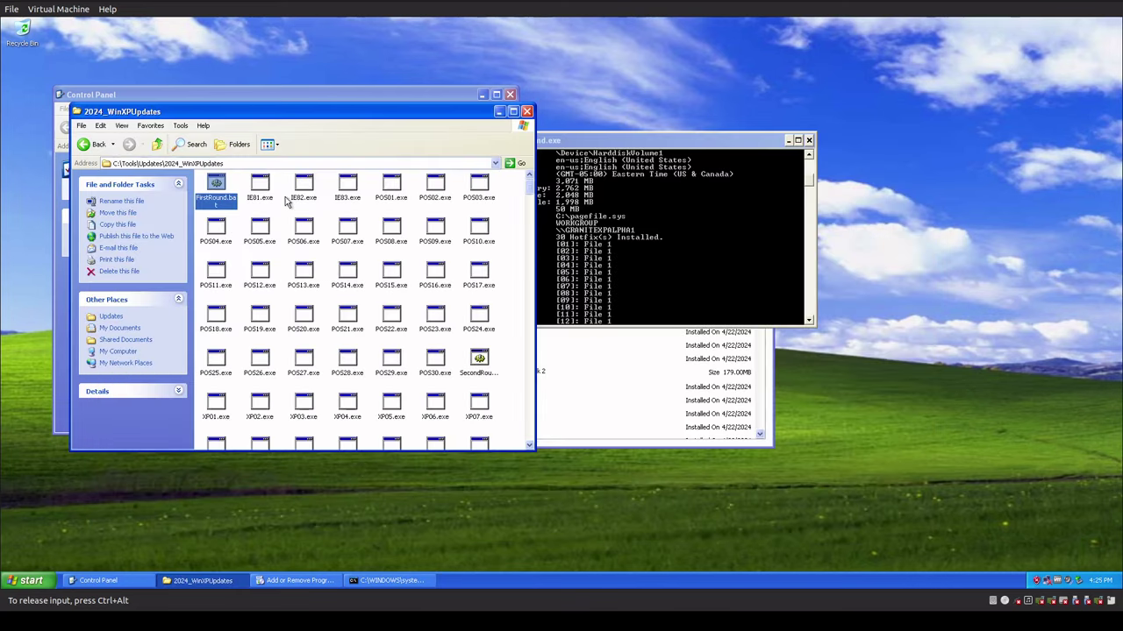
- Open SecondRound.bat for editing, review its commands through to the final shutdown line and close it
{"action": "right_click", "coordinate": [481, 360]}
{"action": "left_click", "coordinate": [496, 374]}
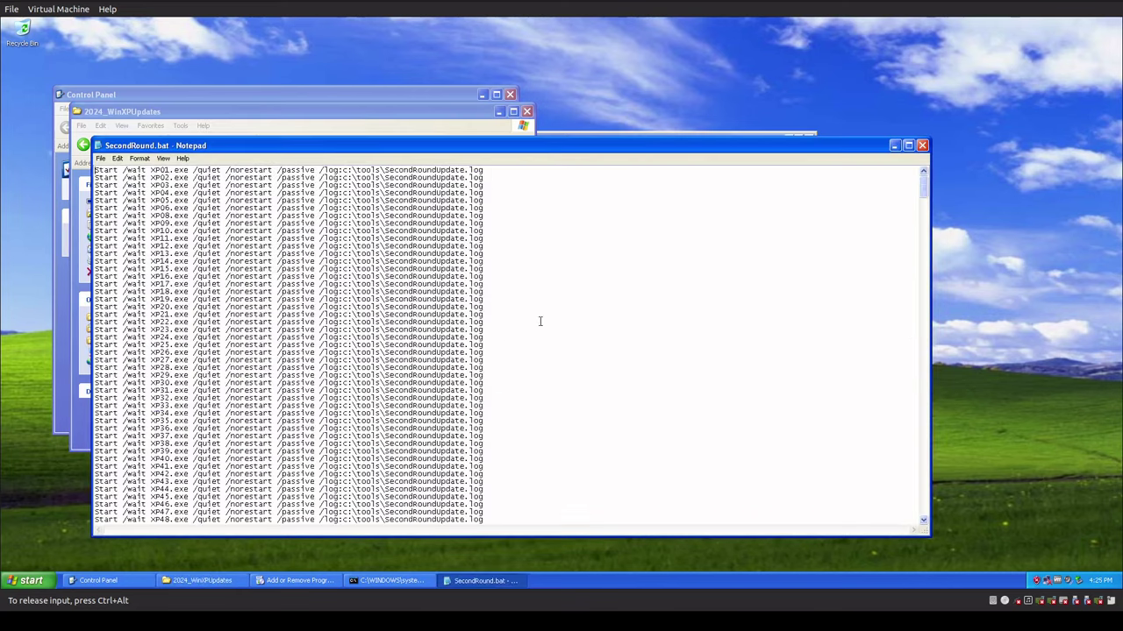
{"action": "left_click_drag", "start_coordinate": [928, 189], "coordinate": [922, 524]}
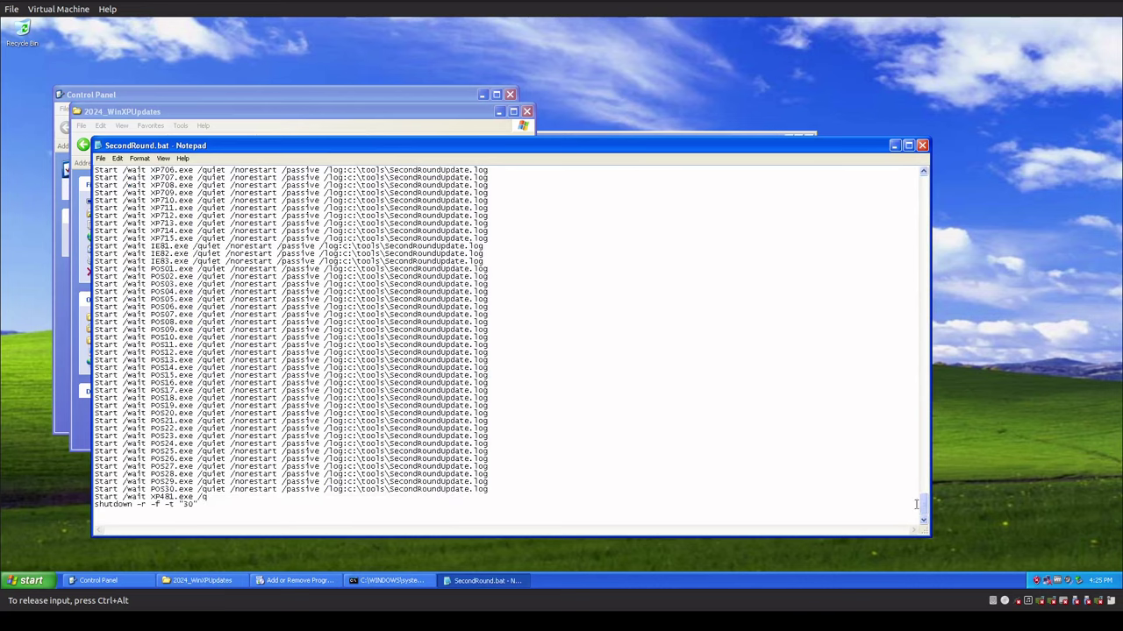
{"action": "left_click", "coordinate": [922, 145]}
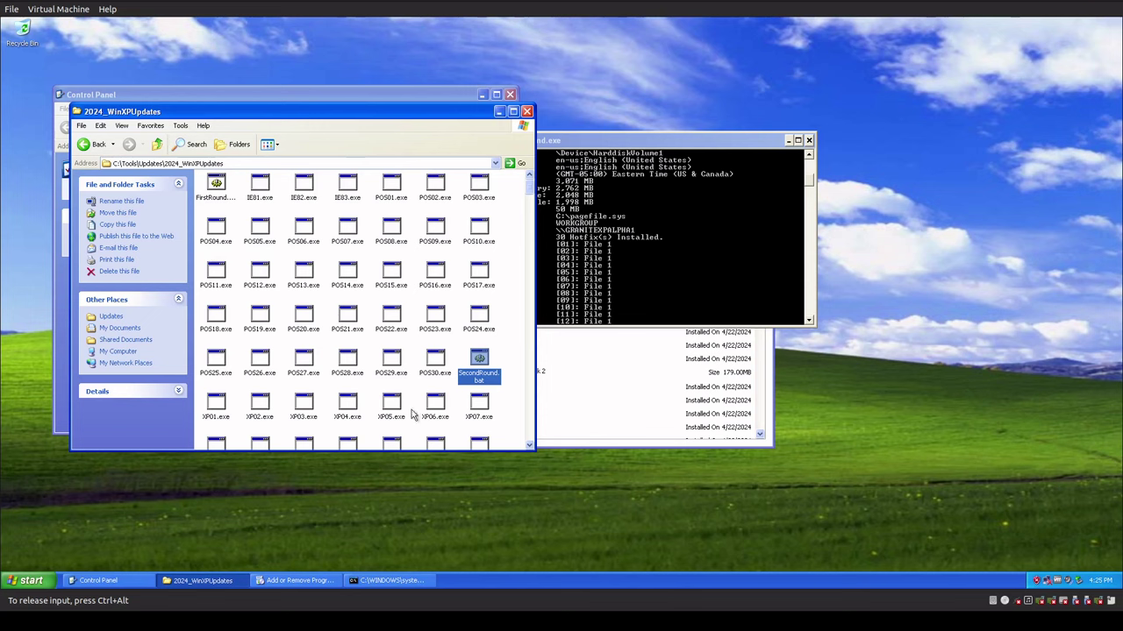
- Check the 2024_PackageUpdatesXP folder and return to the 2024_WinXPUpdates folder
{"action": "left_click", "coordinate": [157, 144]}
{"action": "double_click", "coordinate": [225, 185]}
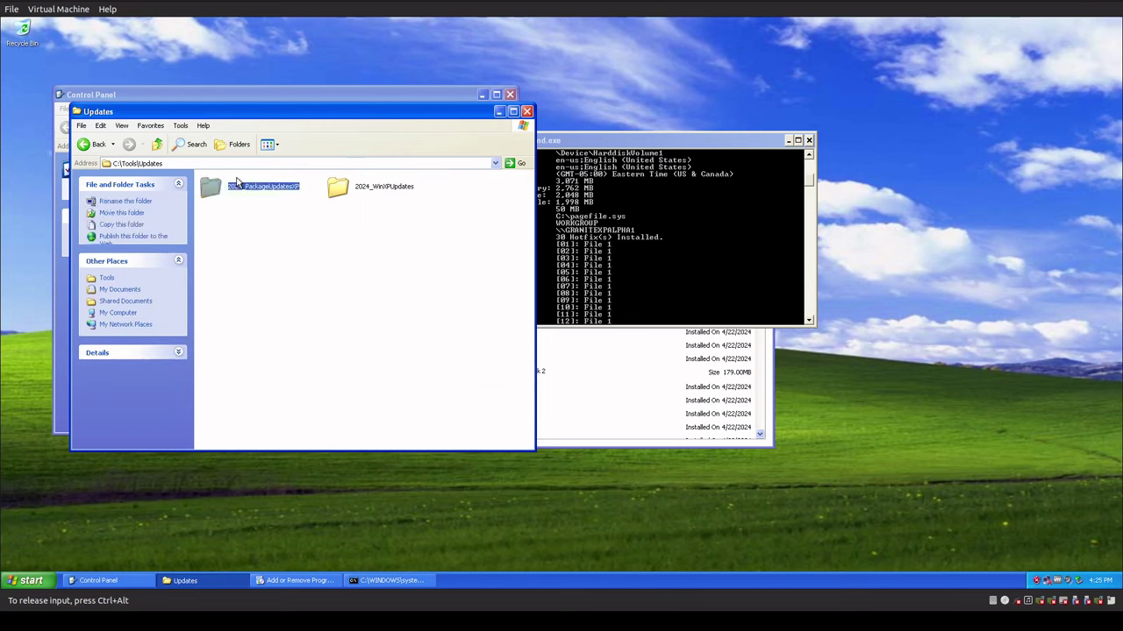
{"action": "left_click", "coordinate": [157, 144]}
{"action": "left_click", "coordinate": [365, 188]}
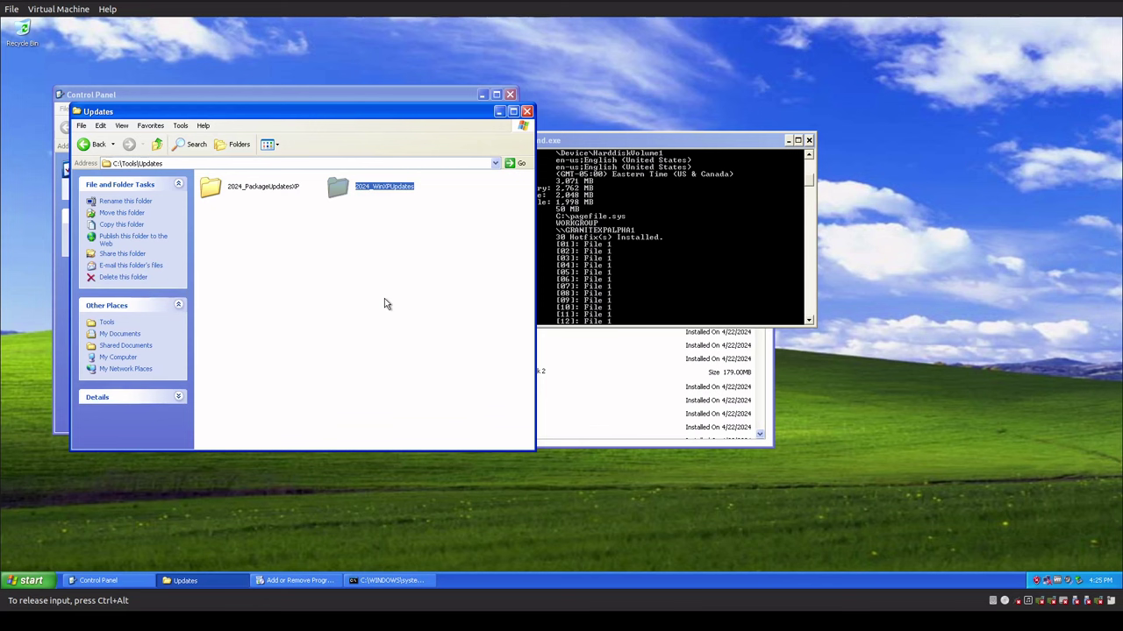
{"action": "double_click", "coordinate": [339, 200]}
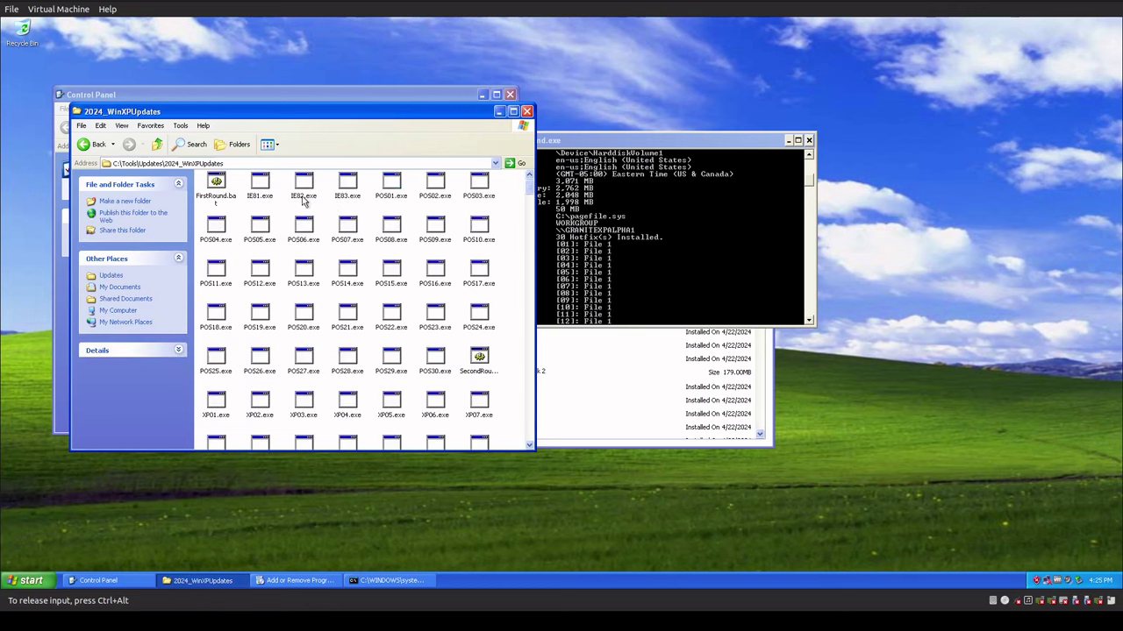
- Run the FirstRound.bat batch file to install the first round of Windows XP updates
{"action": "left_click", "coordinate": [229, 186]}
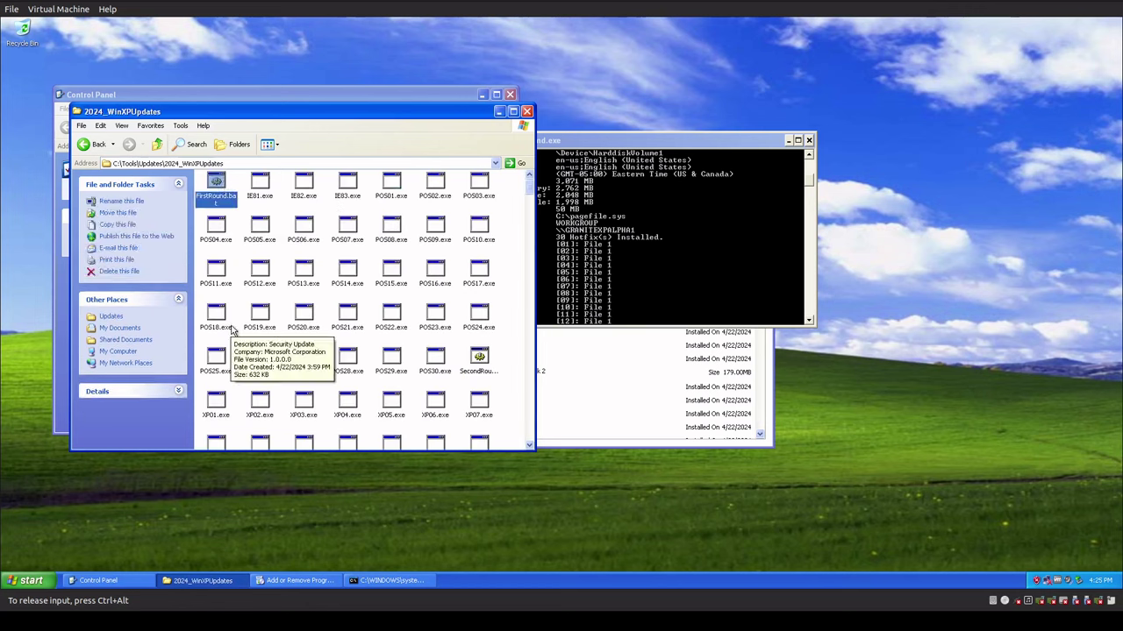
{"action": "left_click", "coordinate": [478, 358]}
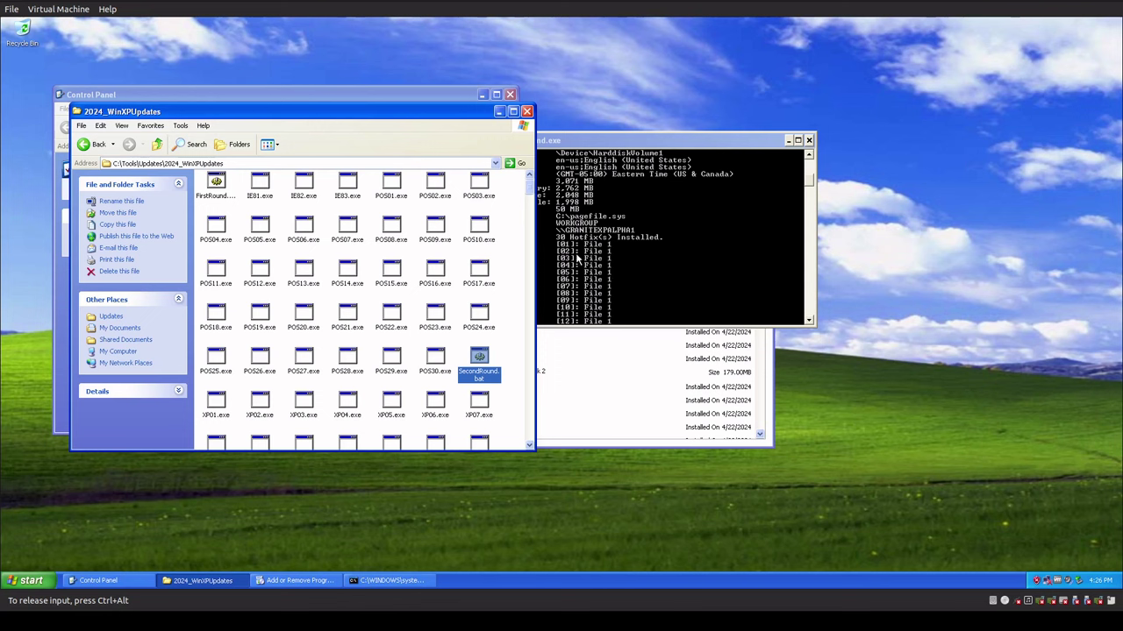
{"action": "left_click", "coordinate": [216, 182]}
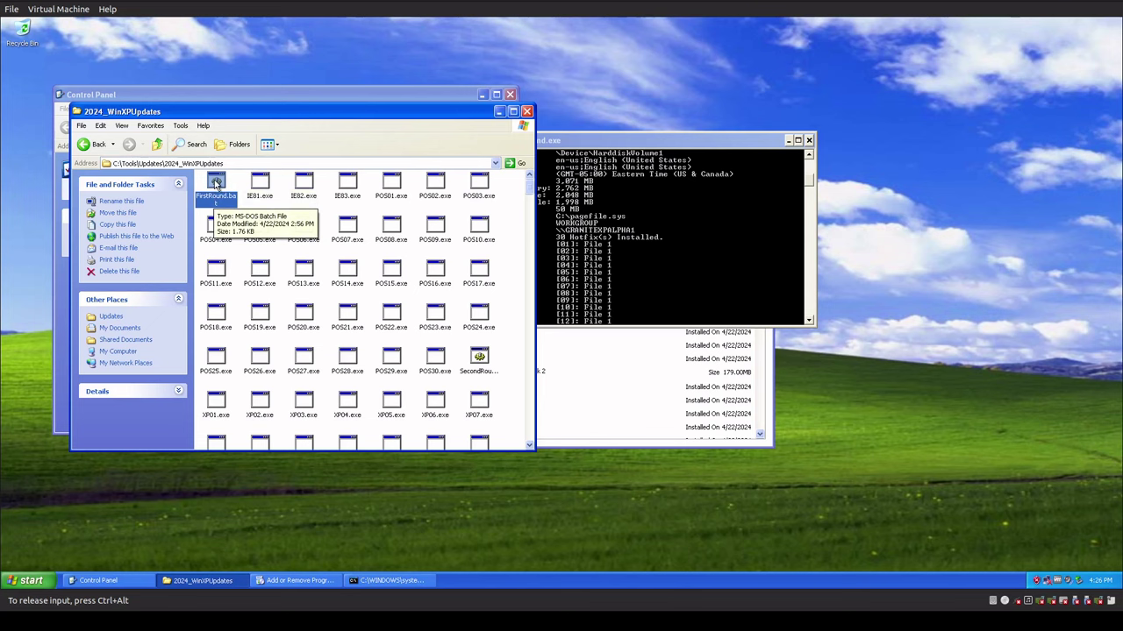
{"action": "double_click", "coordinate": [215, 182]}
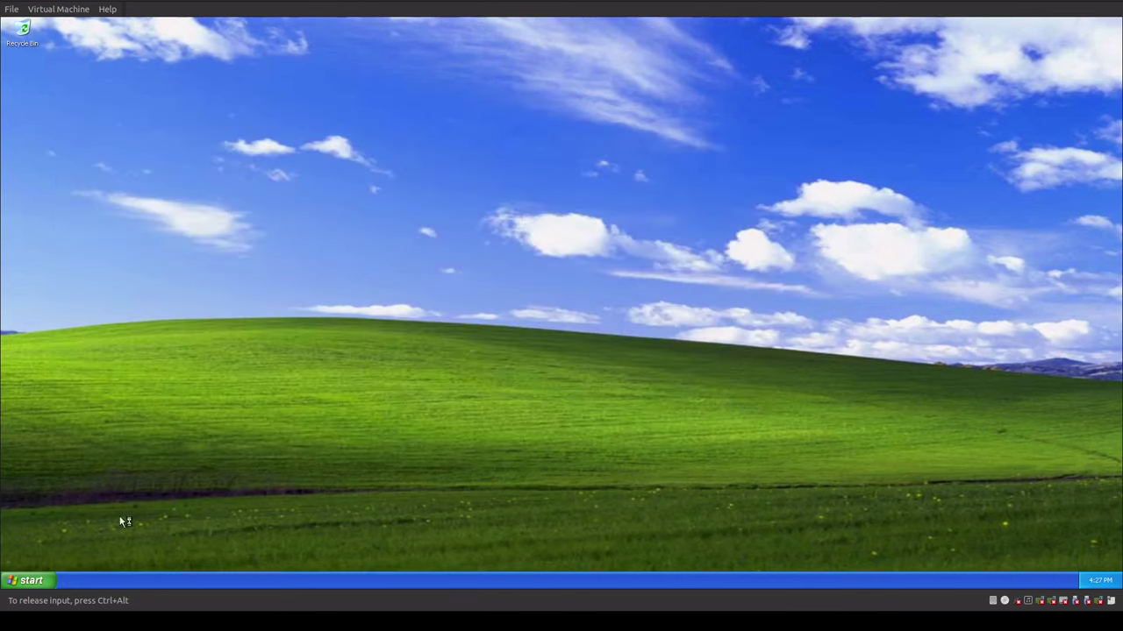
- Open a new command prompt after the restart and run systeminfo to recheck the installed hotfixes
{"action": "left_click", "coordinate": [27, 580]}
{"action": "left_click", "coordinate": [154, 531]}
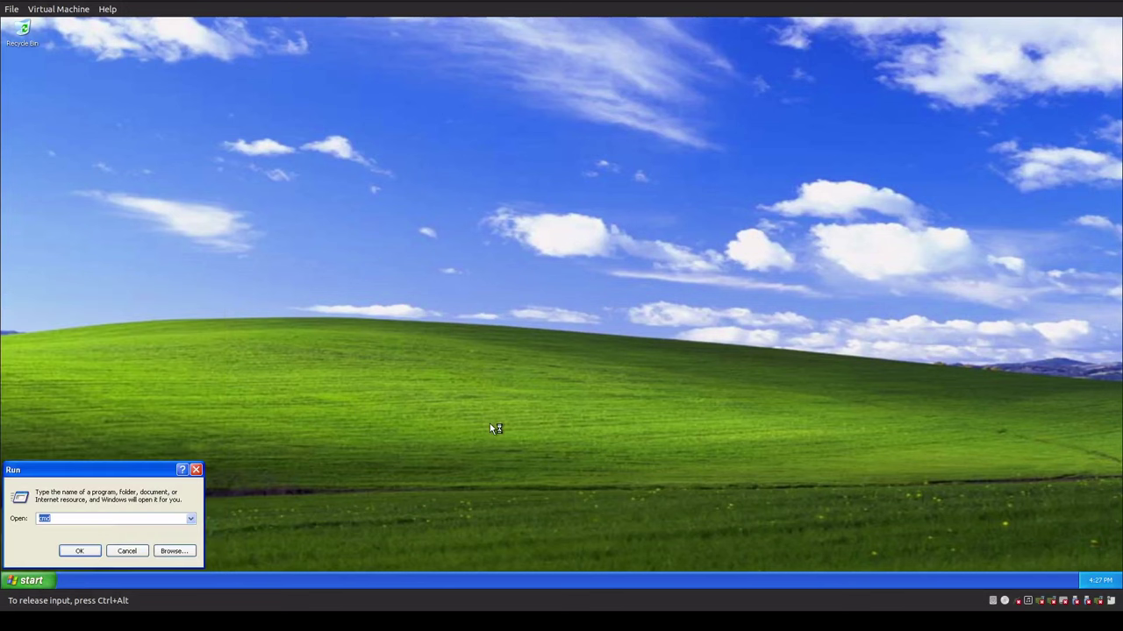
{"action": "key", "text": "Return"}
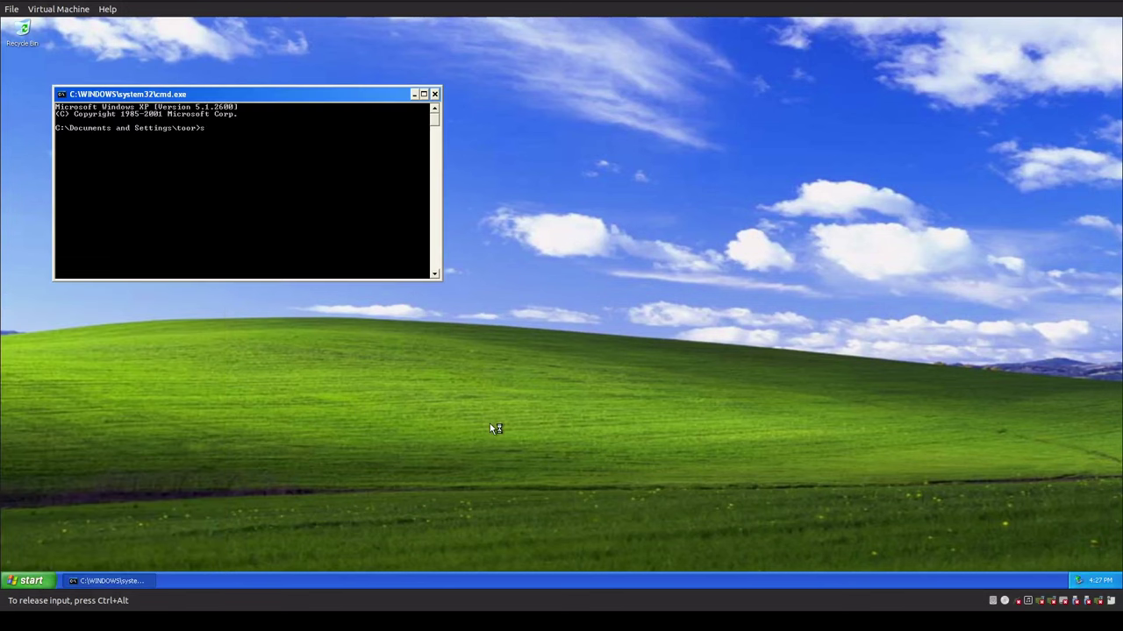
{"action": "type", "text": "systeminfo"}
{"action": "key", "text": "Return"}
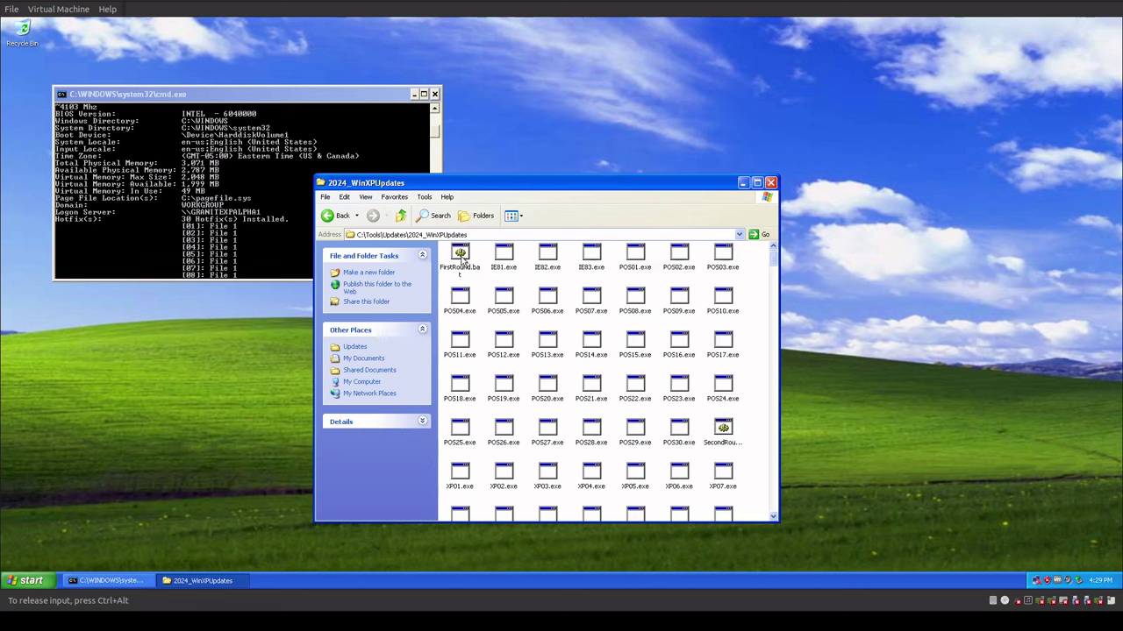
- Run the SecondRound.bat batch file to install the second round of Windows XP updates
{"action": "left_click", "coordinate": [731, 429]}
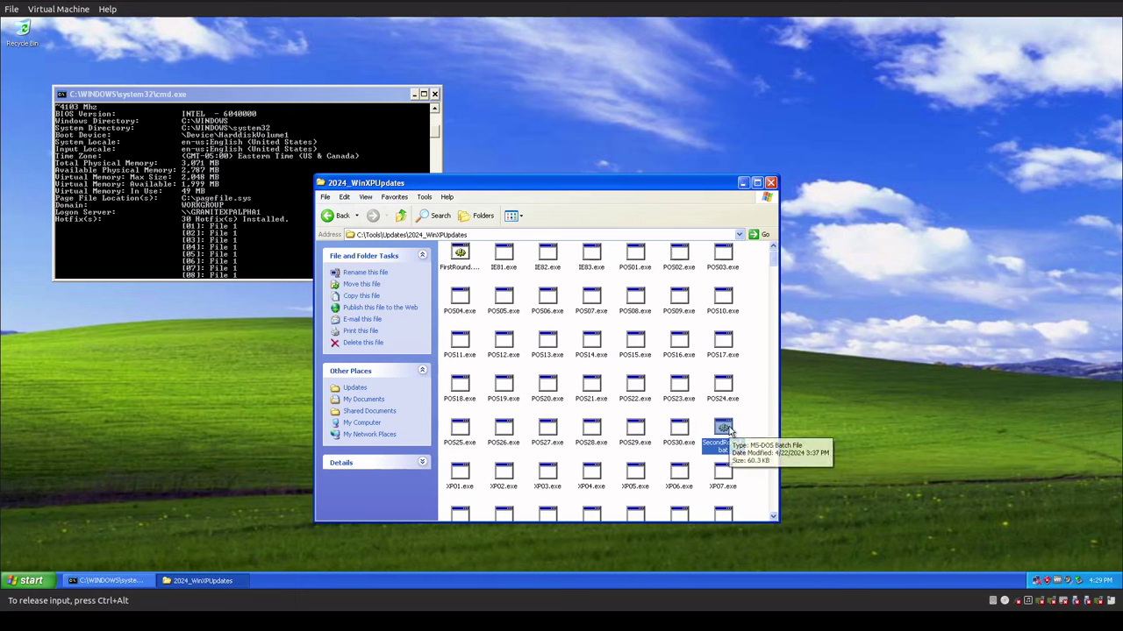
{"action": "double_click", "coordinate": [725, 428]}
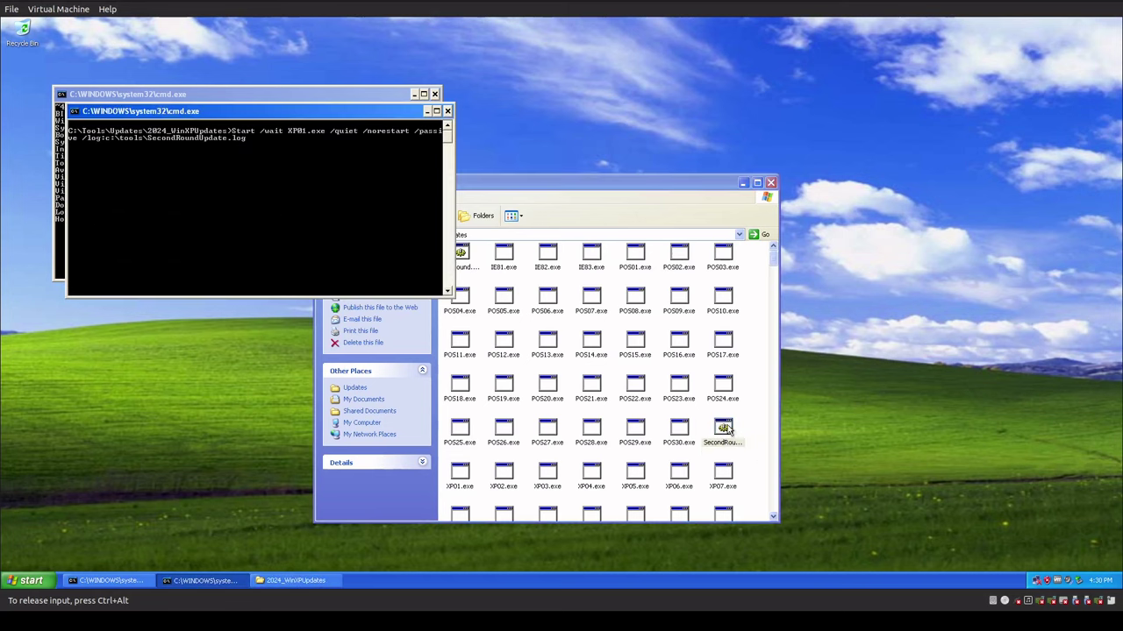
- Go up to the C:\Tools folder, open SecondRoundUpdate.log, skim its entries and close it
{"action": "left_click", "coordinate": [544, 184]}
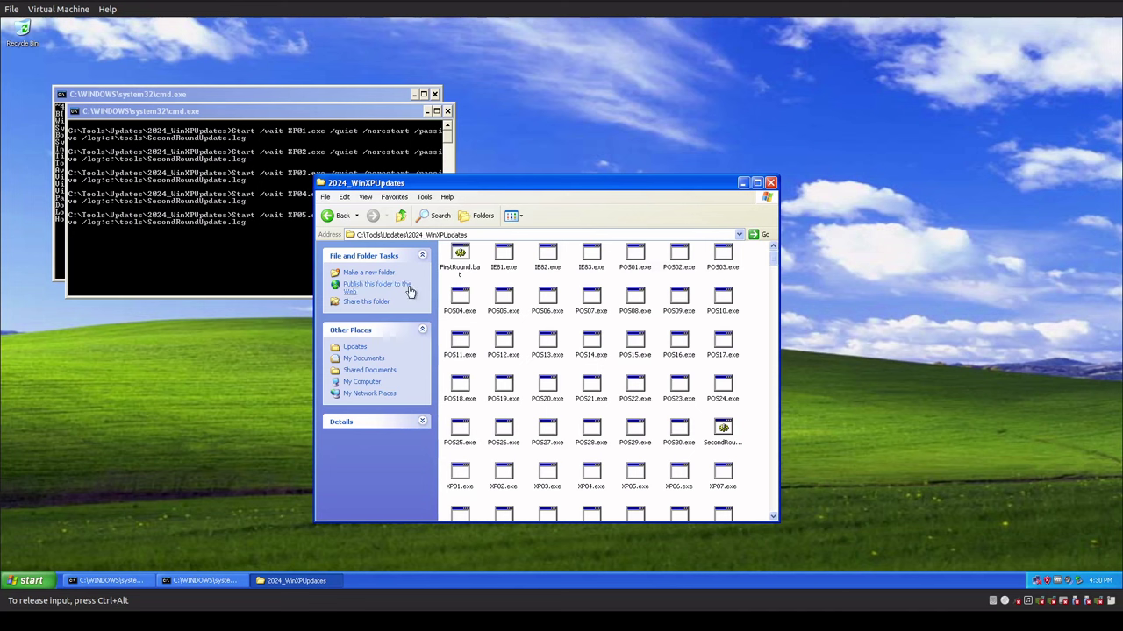
{"action": "left_click", "coordinate": [401, 217]}
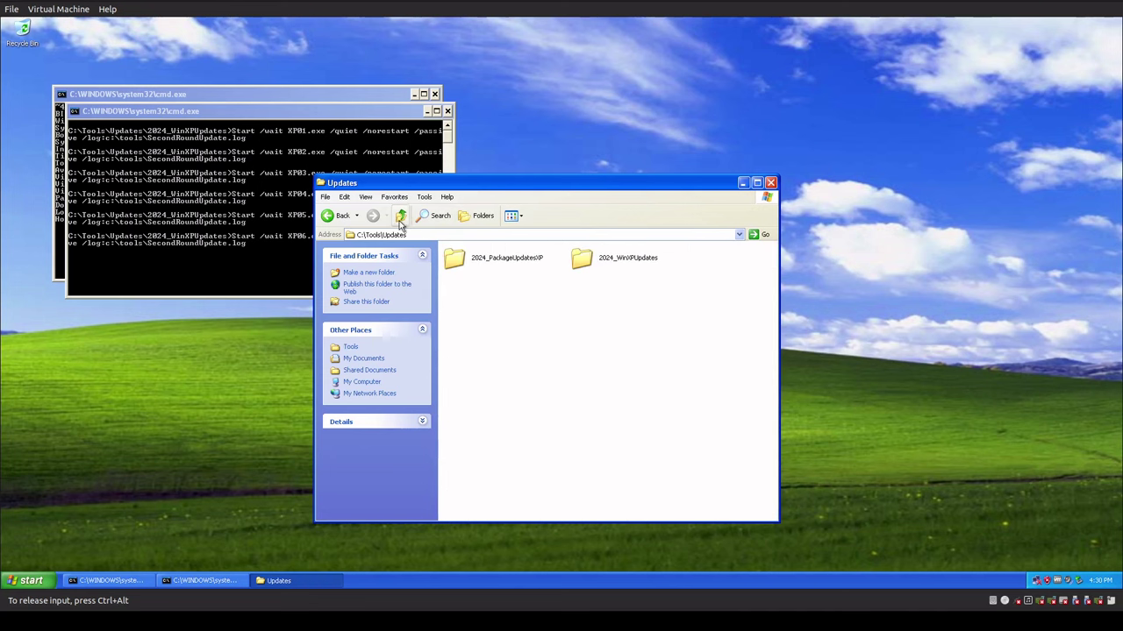
{"action": "left_click", "coordinate": [401, 218]}
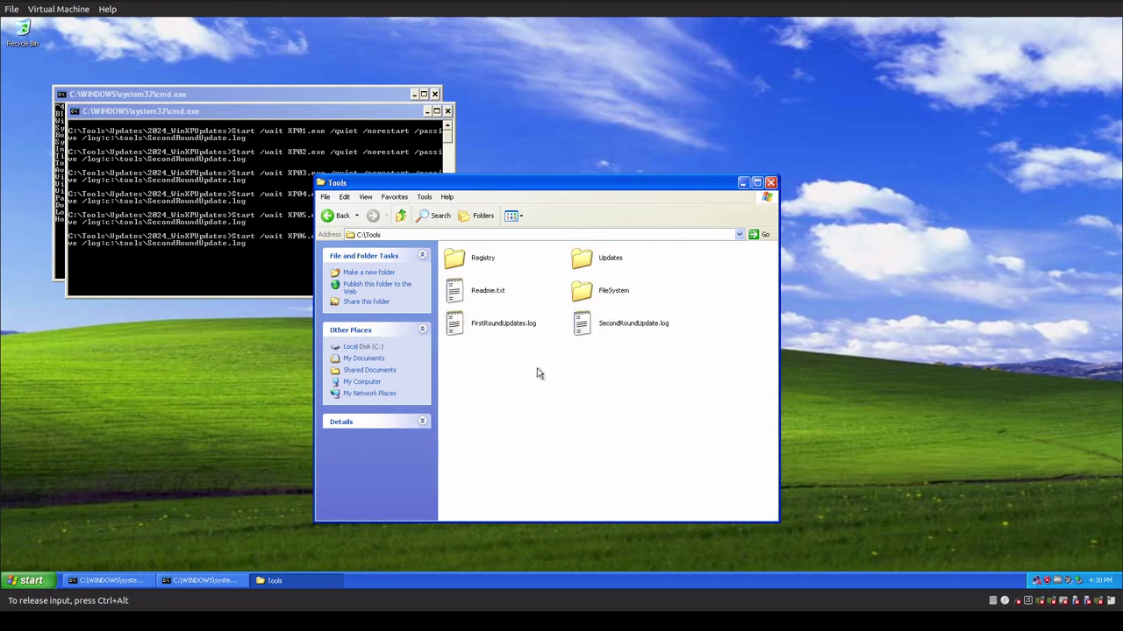
{"action": "double_click", "coordinate": [607, 322]}
{"action": "scroll", "coordinate": [607, 327], "scroll_direction": "down", "scroll_amount": 3}
{"action": "scroll", "coordinate": [607, 327], "scroll_direction": "down", "scroll_amount": 15}
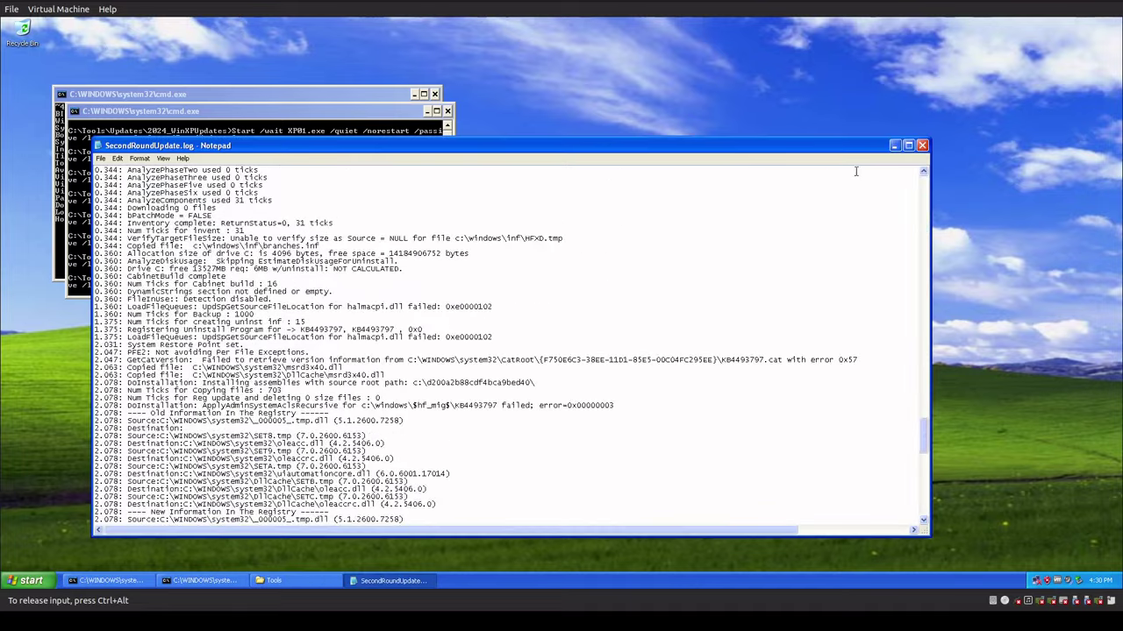
{"action": "left_click", "coordinate": [921, 146]}
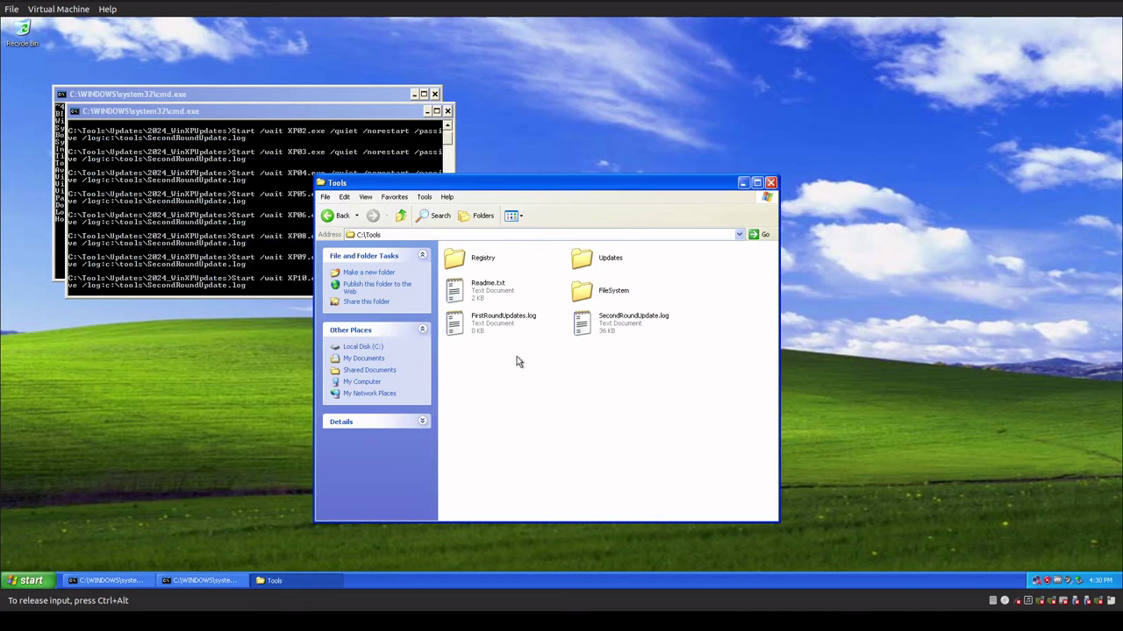
- Compare the file sizes of FirstRoundUpdates.log and SecondRoundUpdate.log in the Tools folder while the batch runs
{"action": "left_click", "coordinate": [476, 294]}
{"action": "left_click", "coordinate": [491, 339]}
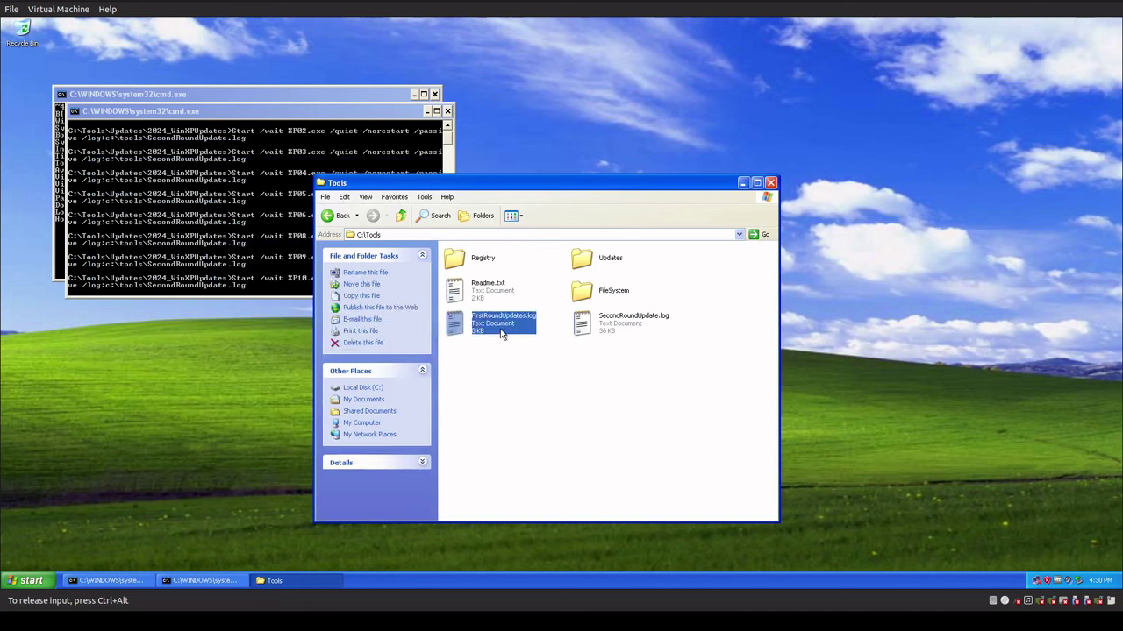
{"action": "left_click", "coordinate": [577, 411]}
{"action": "left_click", "coordinate": [609, 331]}
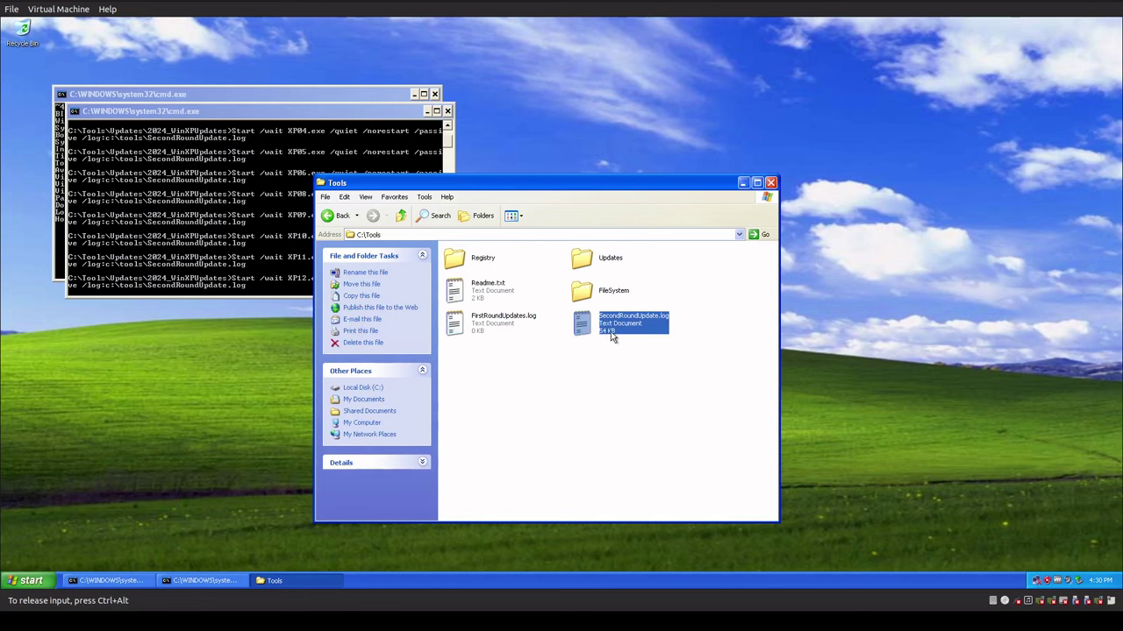
{"action": "left_click", "coordinate": [526, 329]}
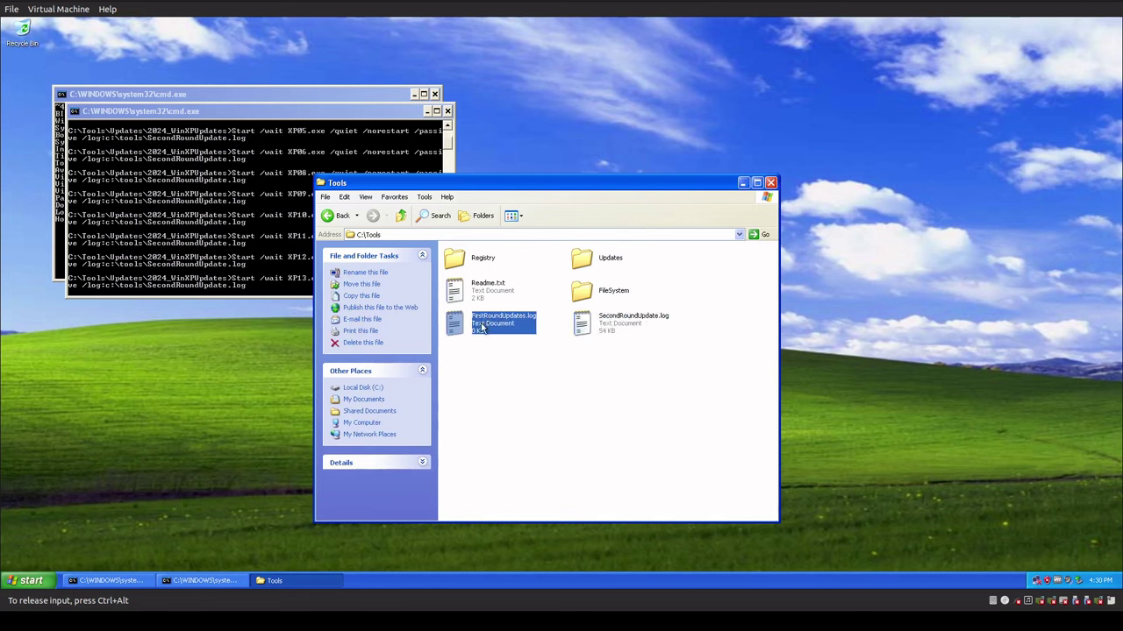
{"action": "left_click", "coordinate": [585, 329]}
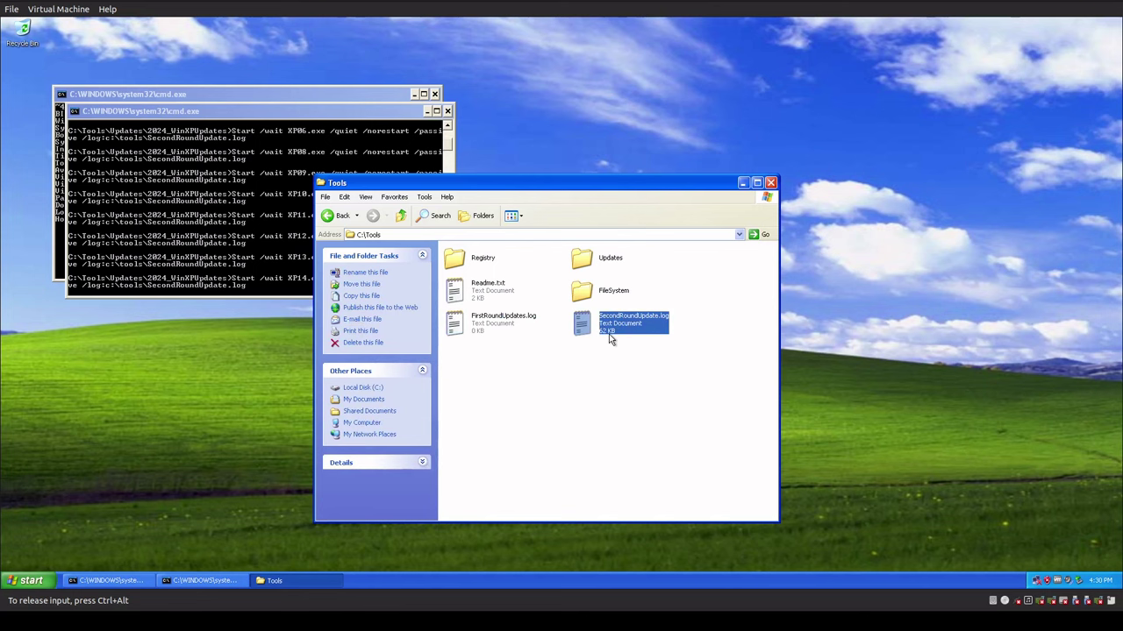
{"action": "mouse_move", "coordinate": [609, 339]}
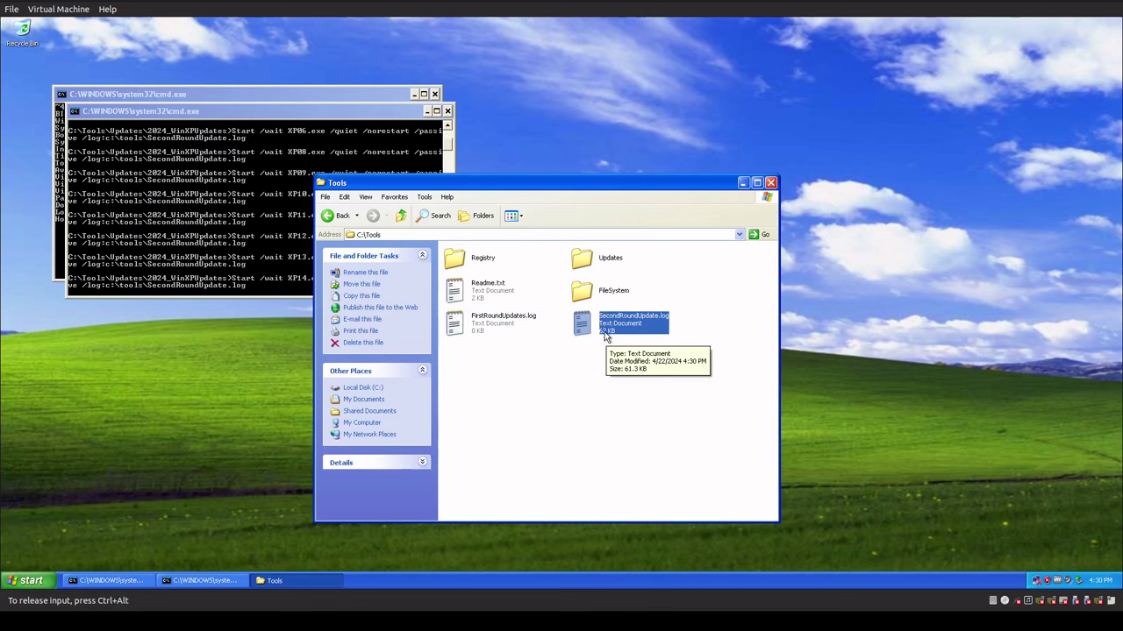
{"action": "left_click", "coordinate": [545, 432]}
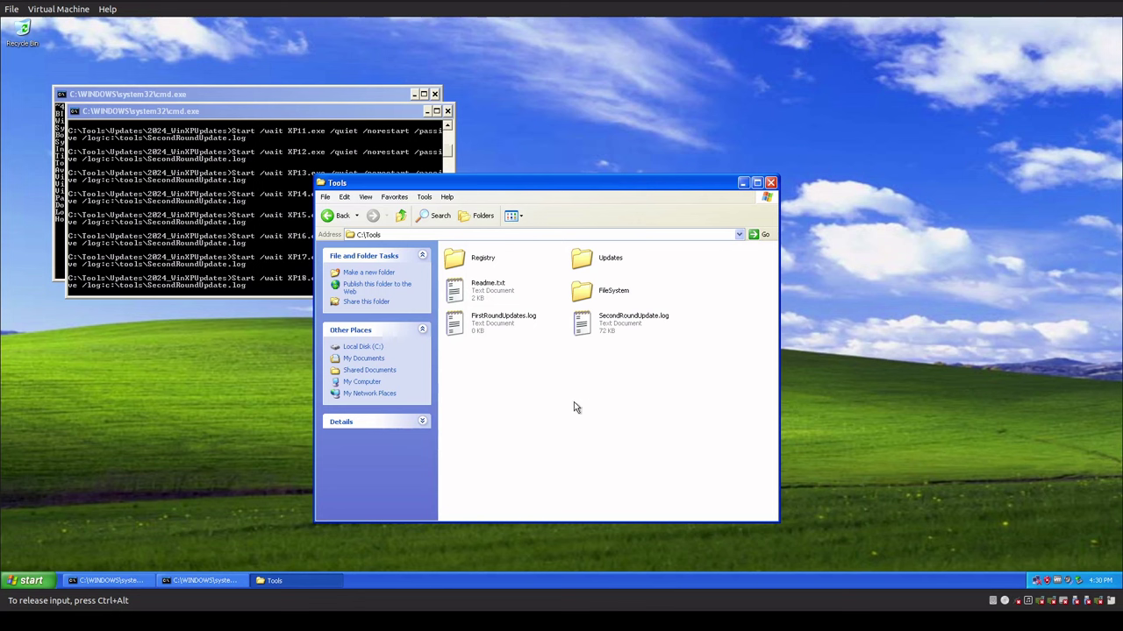
{"action": "left_click", "coordinate": [602, 334]}
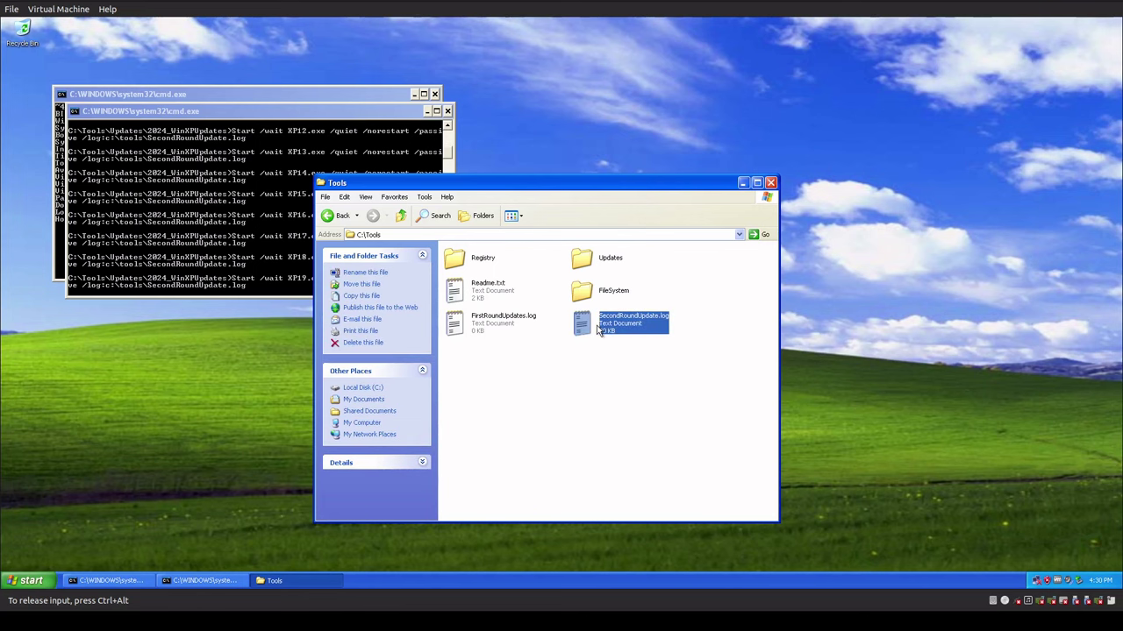
{"action": "left_click", "coordinate": [596, 413]}
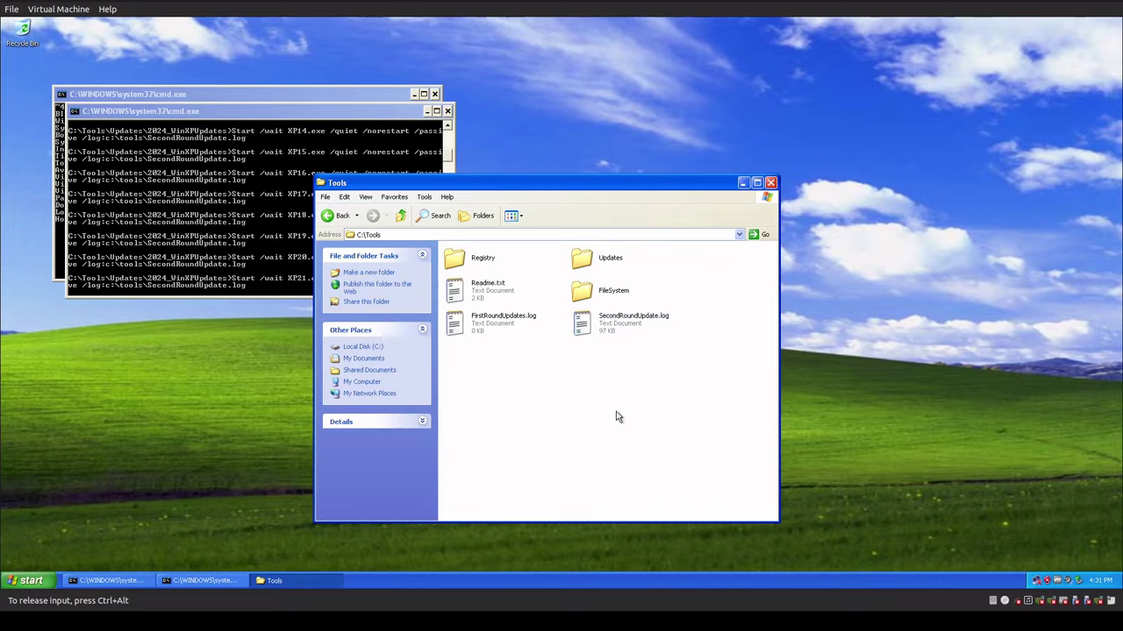
- Reopen SecondRoundUpdate.log, read through the hotfix installation entries and close the log
{"action": "double_click", "coordinate": [614, 325]}
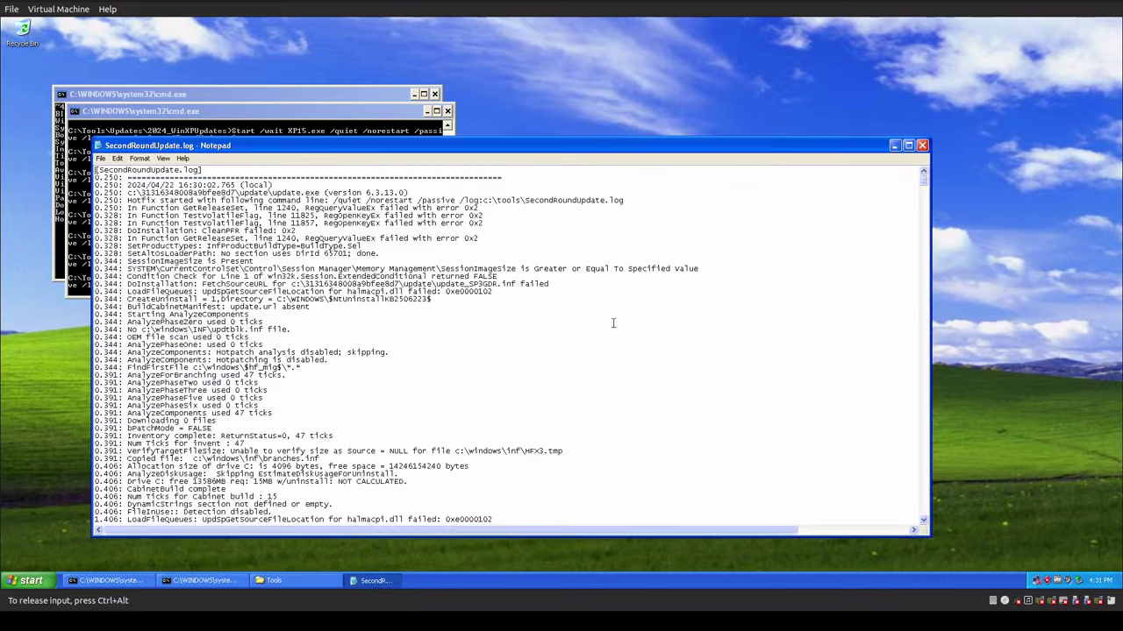
{"action": "scroll", "coordinate": [711, 391], "scroll_direction": "down", "scroll_amount": 20}
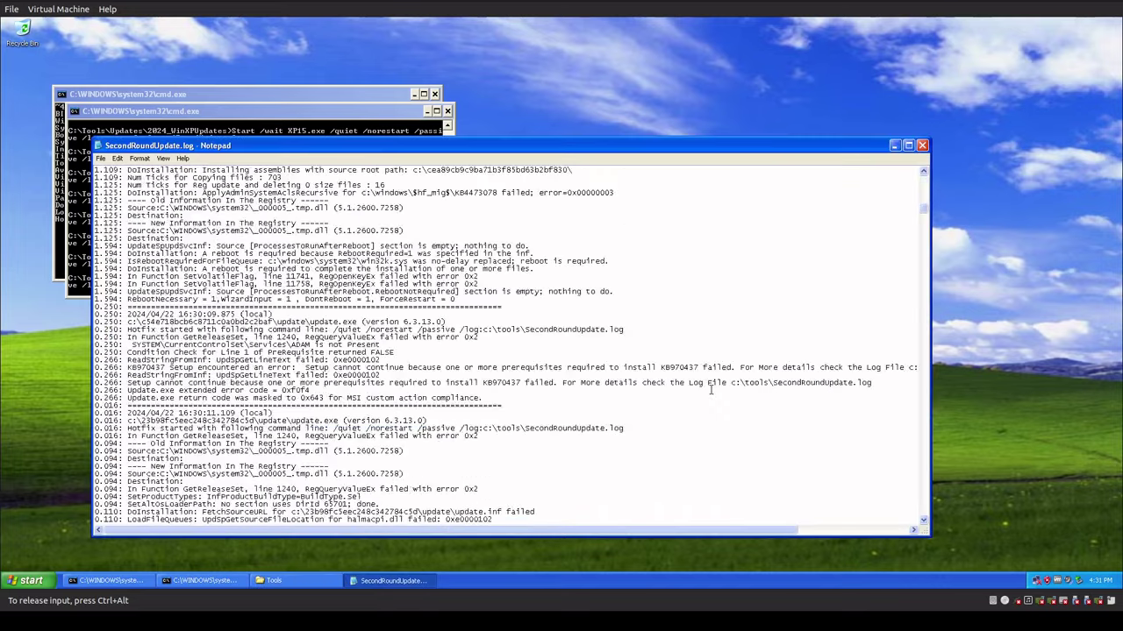
{"action": "scroll", "coordinate": [711, 391], "scroll_direction": "down", "scroll_amount": 20}
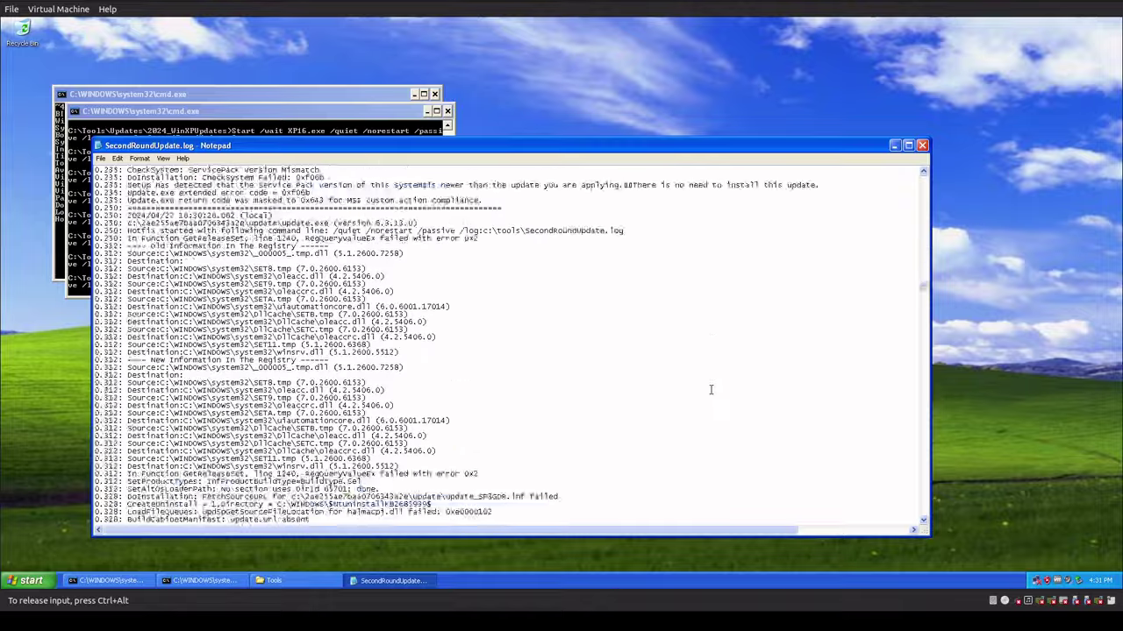
{"action": "scroll", "coordinate": [710, 390], "scroll_direction": "down", "scroll_amount": 20}
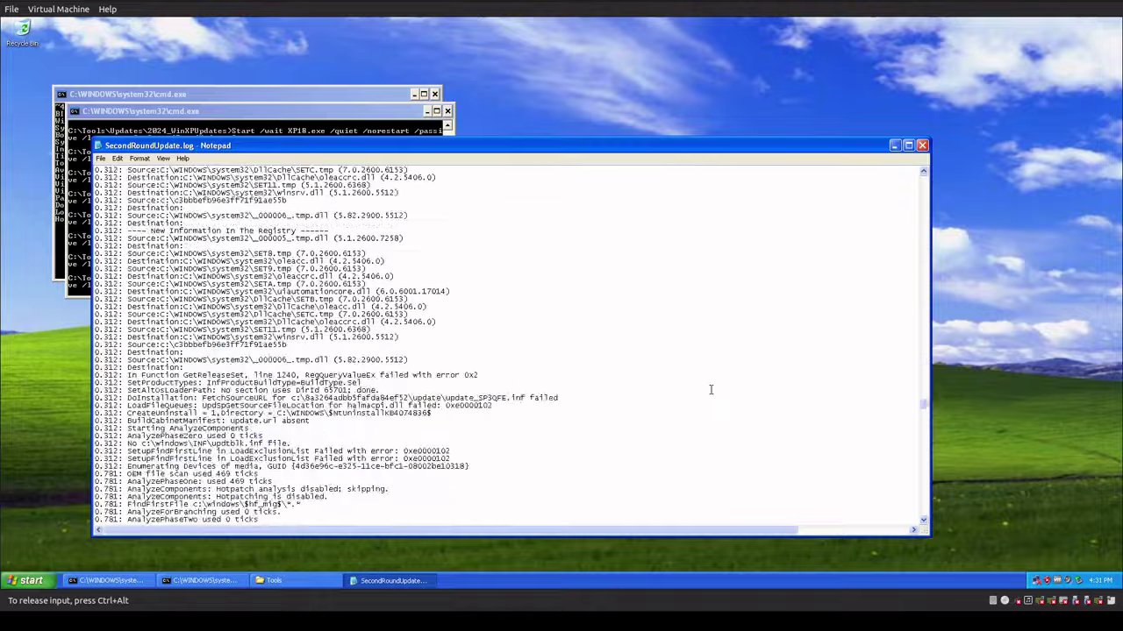
{"action": "scroll", "coordinate": [711, 390], "scroll_direction": "down", "scroll_amount": 10}
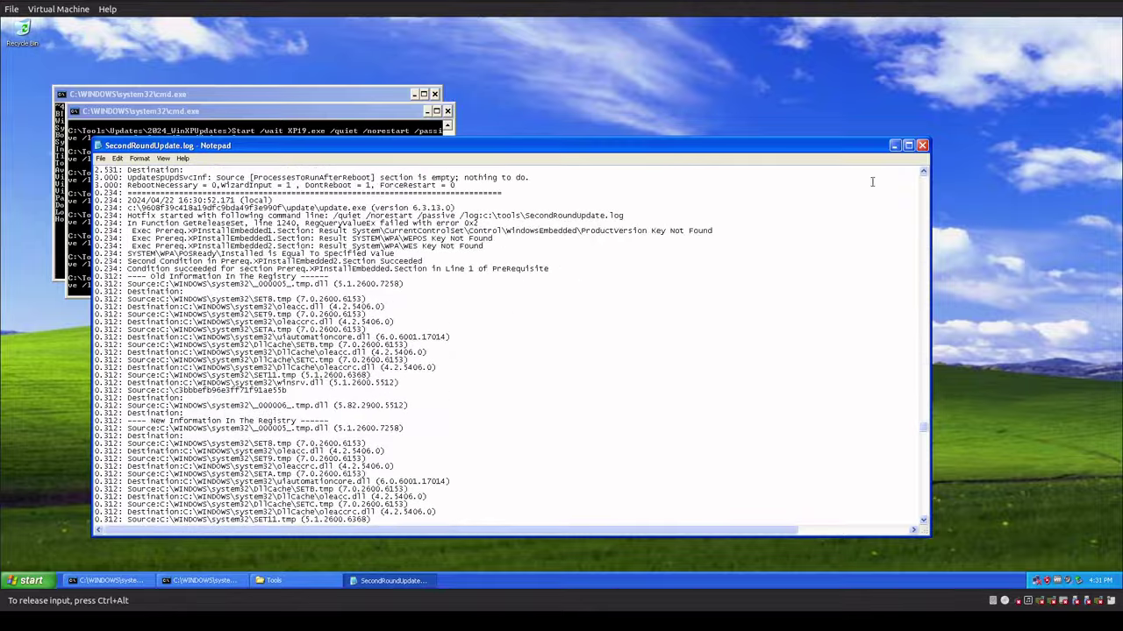
{"action": "left_click", "coordinate": [922, 145]}
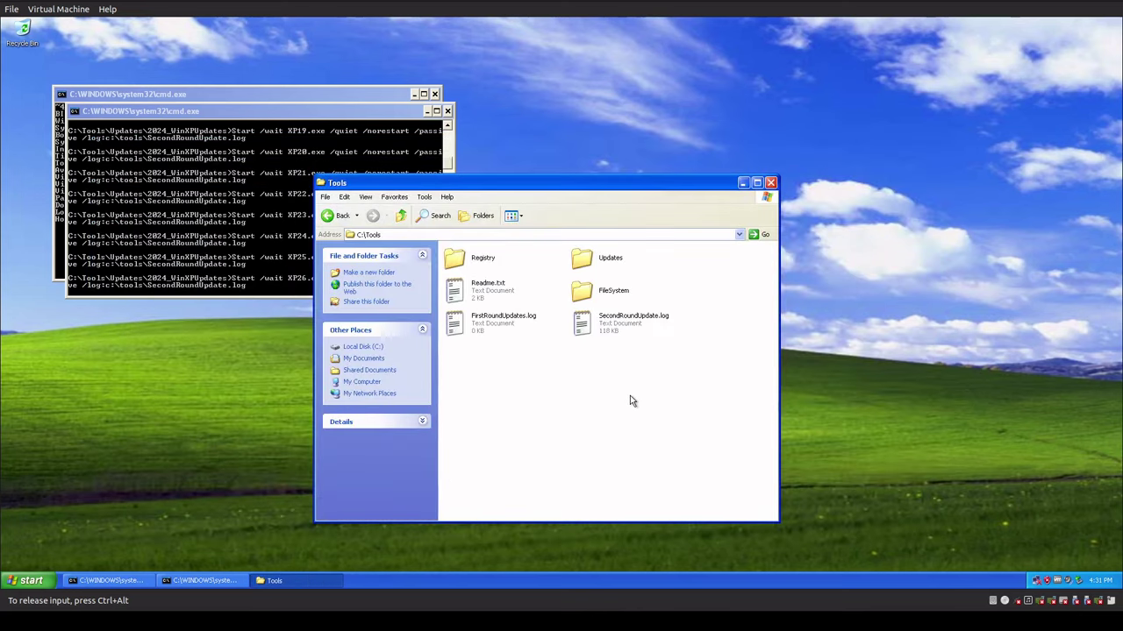
- Recheck the size of SecondRoundUpdate.log and the second round's progress in its command window
{"action": "left_click", "coordinate": [587, 323]}
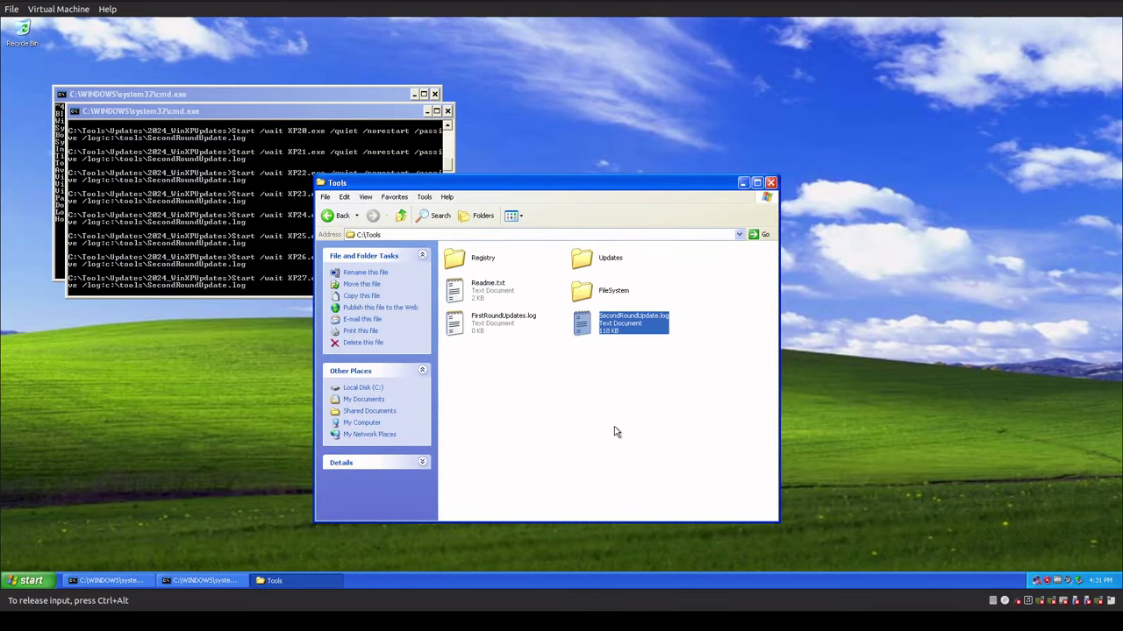
{"action": "left_click", "coordinate": [673, 337]}
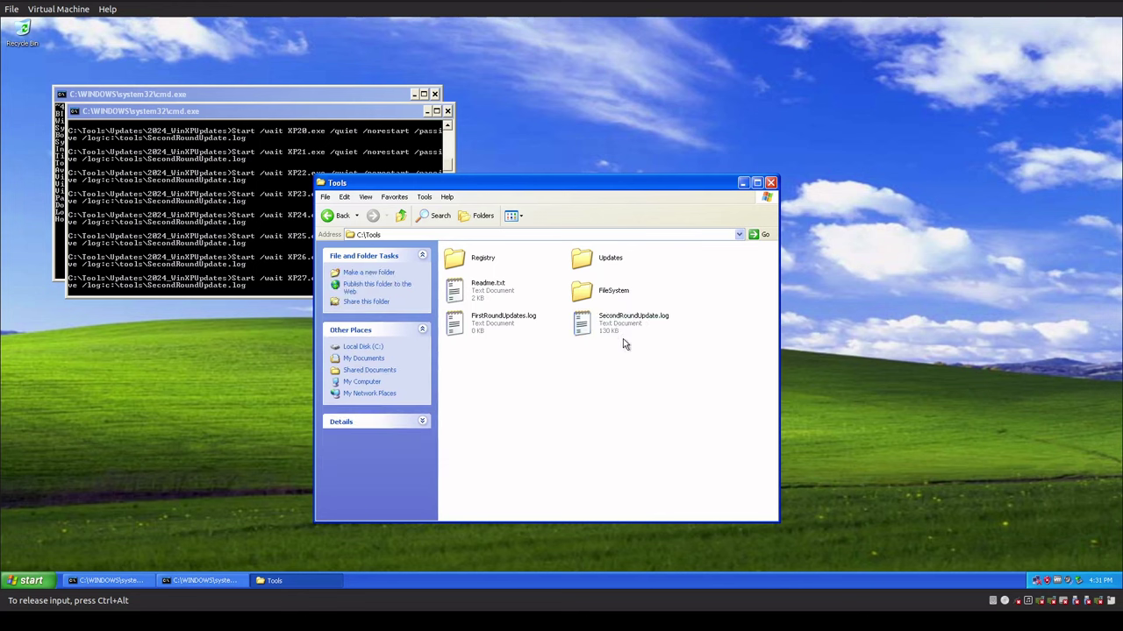
{"action": "left_click", "coordinate": [623, 338]}
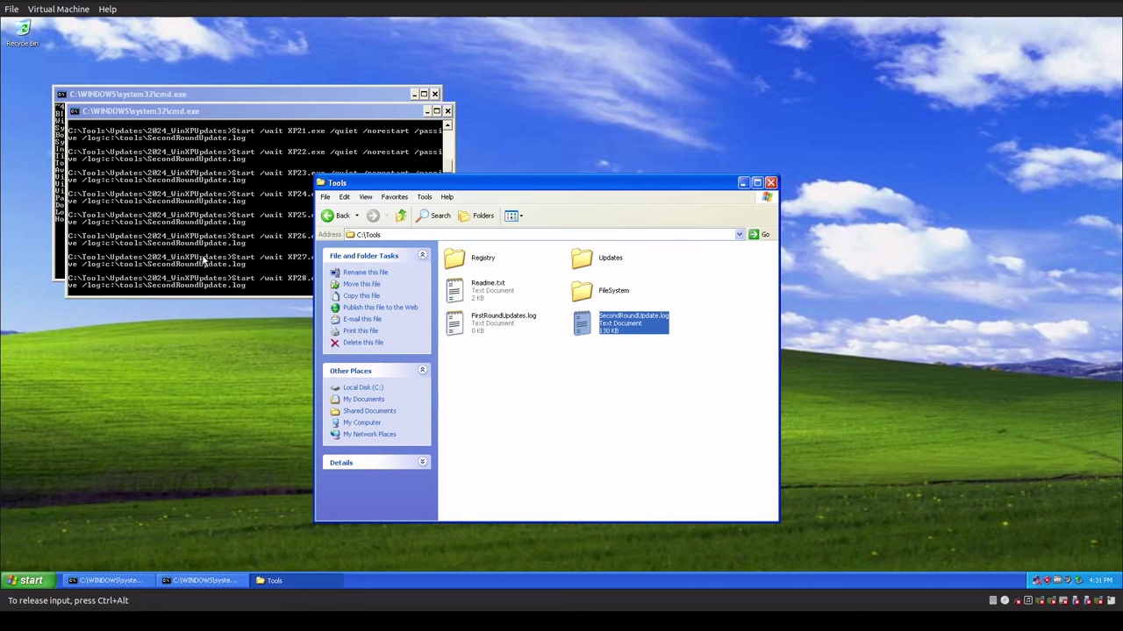
{"action": "left_click", "coordinate": [235, 295]}
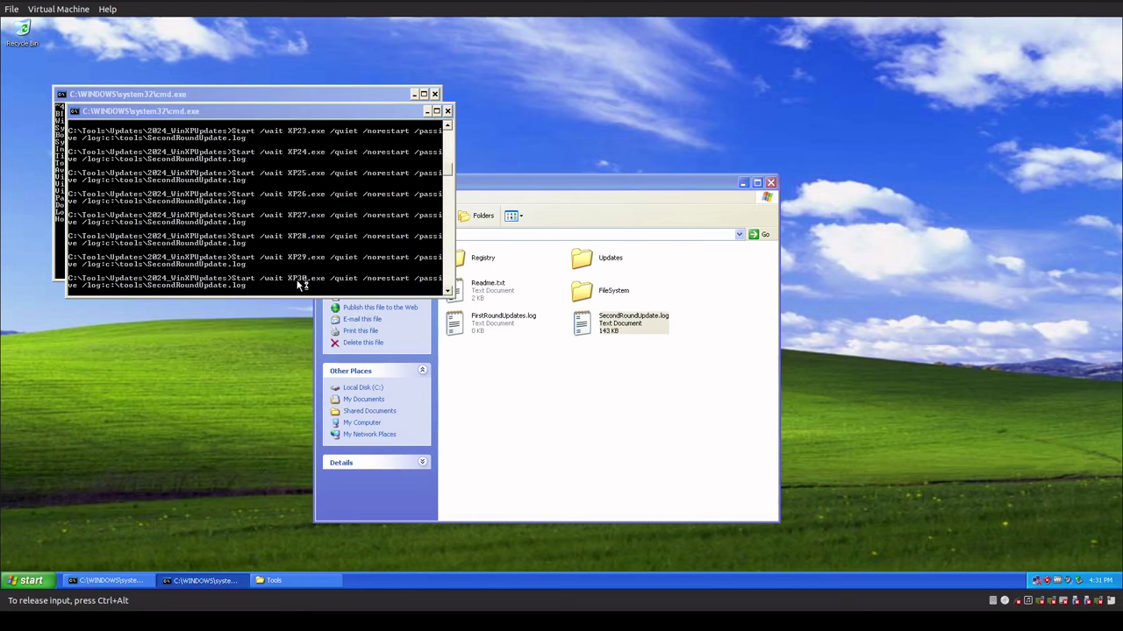
{"action": "left_click", "coordinate": [647, 449]}
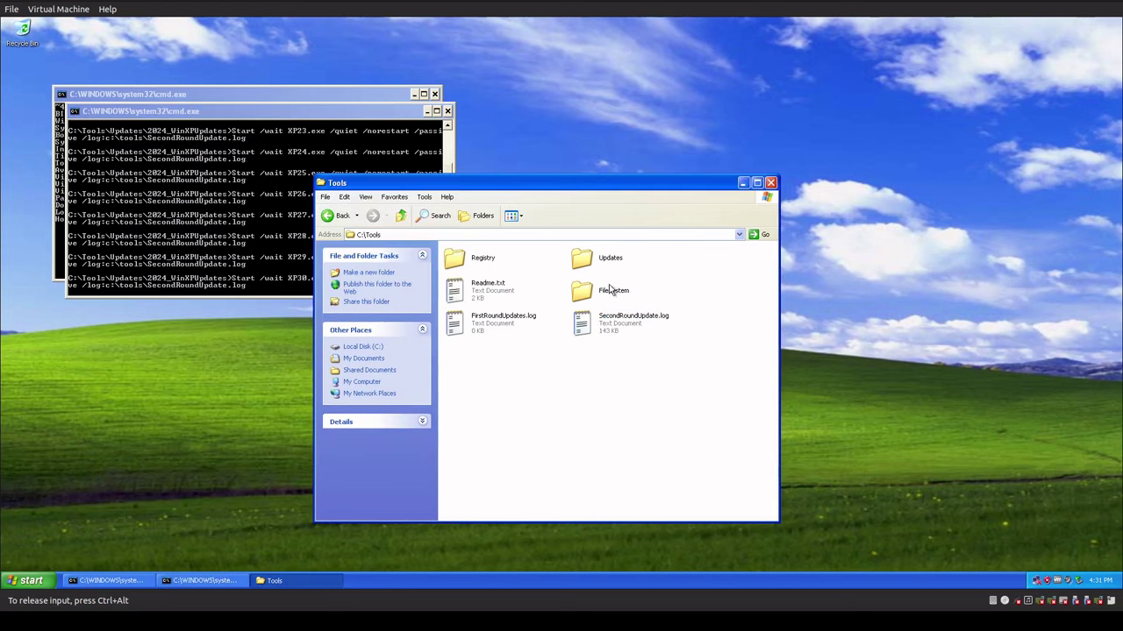
- Open the 2024_WinXPUpdates folder inside Updates and look over the update packages in it
{"action": "double_click", "coordinate": [596, 259]}
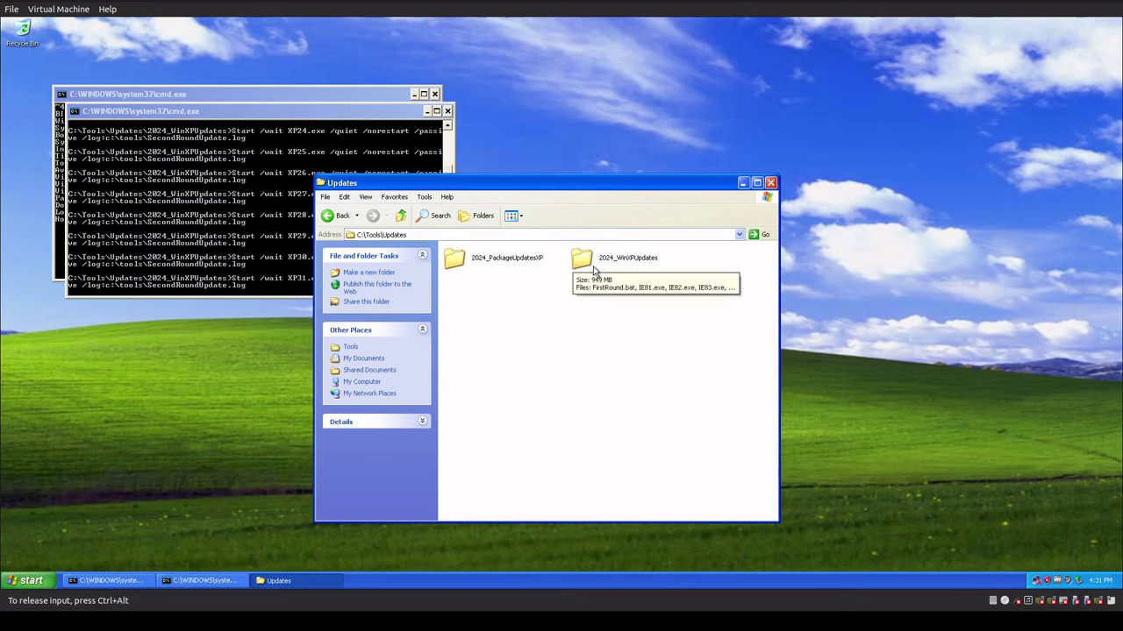
{"action": "double_click", "coordinate": [595, 270]}
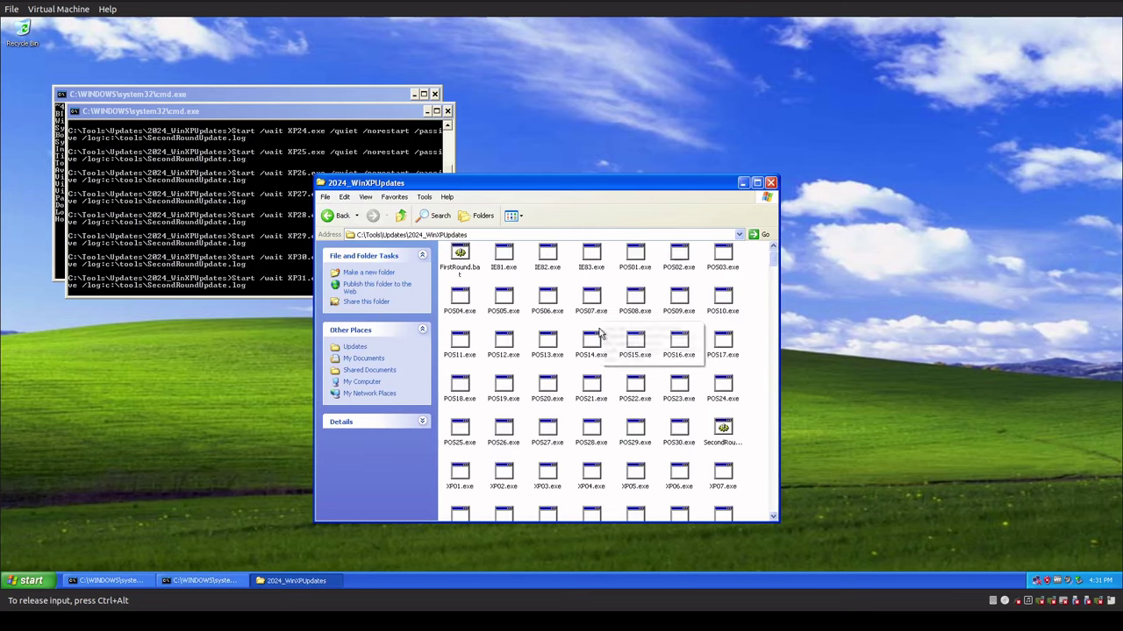
{"action": "scroll", "coordinate": [586, 427], "scroll_direction": "down", "scroll_amount": 5}
{"action": "left_click", "coordinate": [588, 419]}
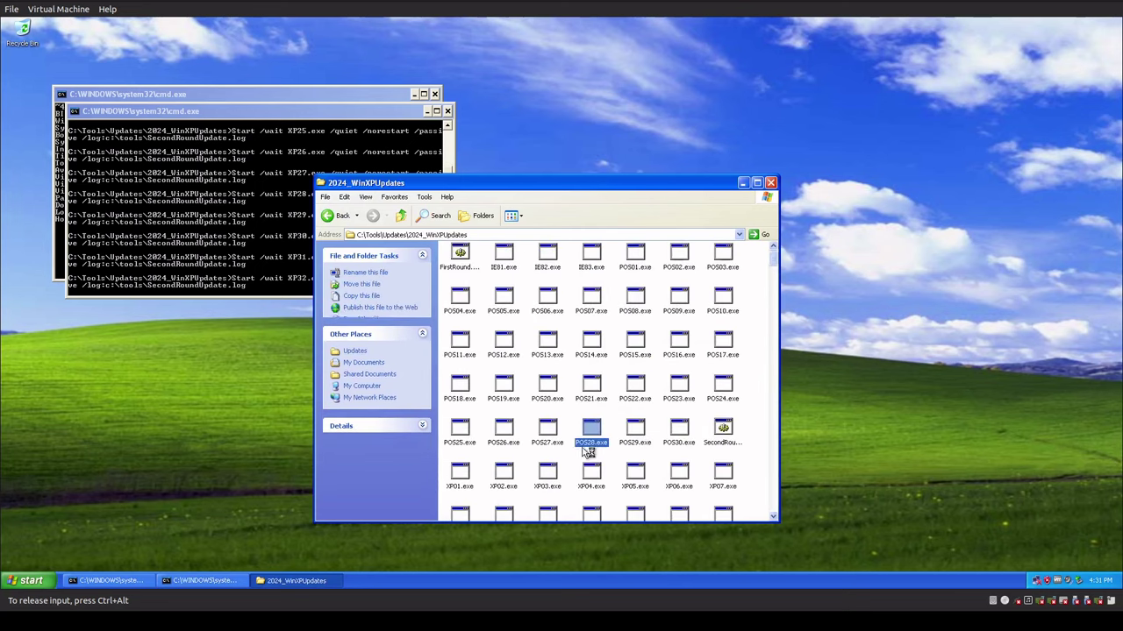
{"action": "left_click", "coordinate": [553, 454]}
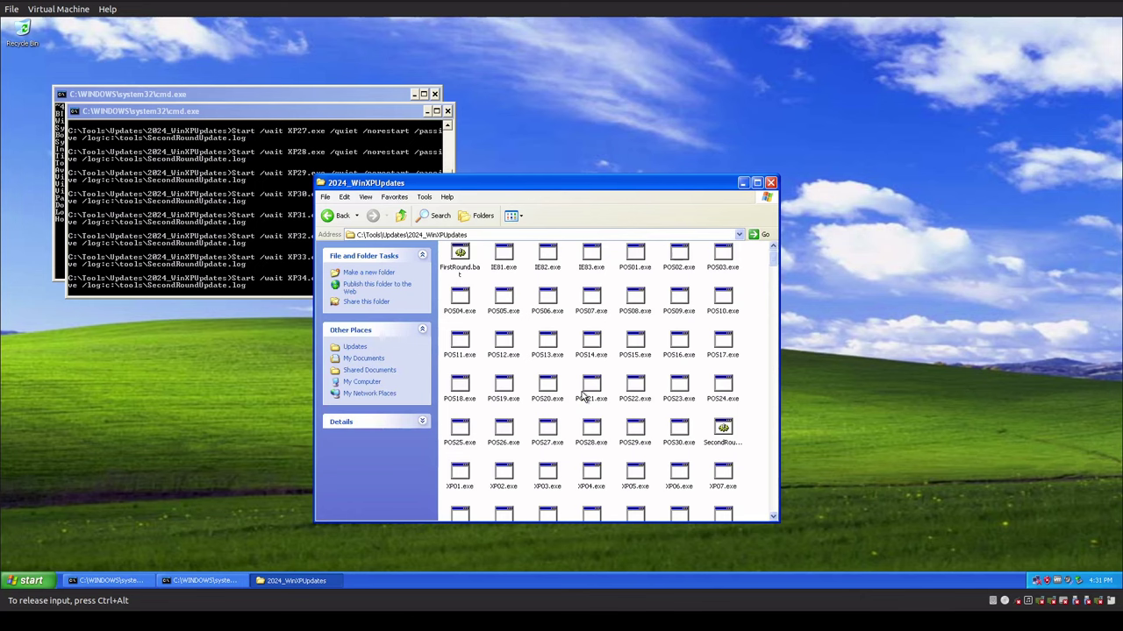
- Check which package the second-round batch is installing and go back up to the Updates folder
{"action": "left_click", "coordinate": [271, 251]}
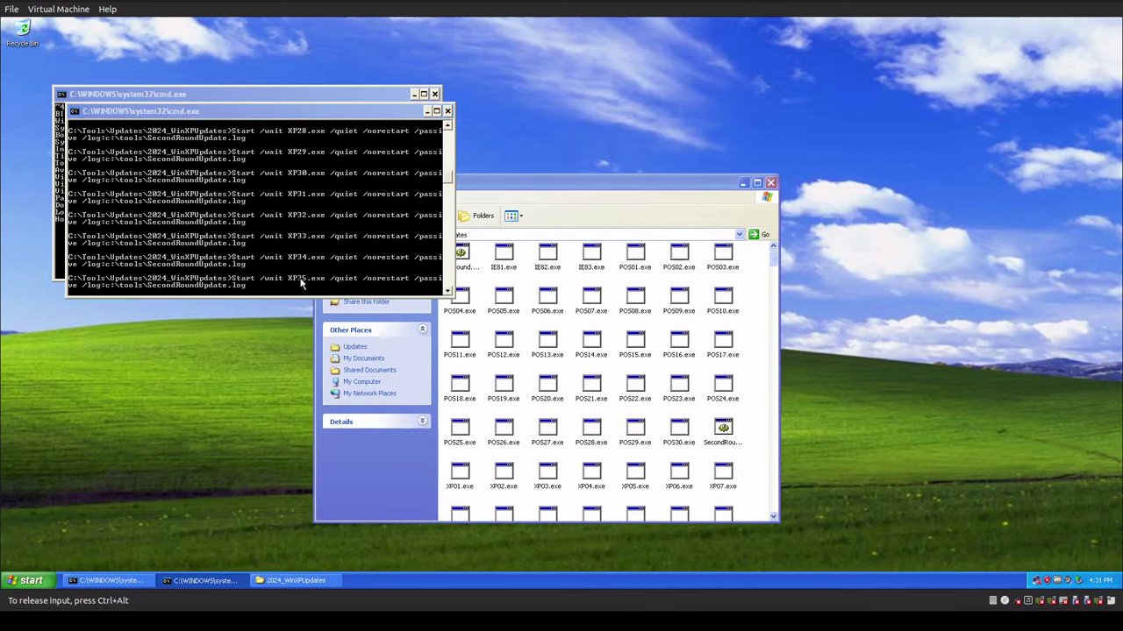
{"action": "left_click", "coordinate": [556, 218]}
{"action": "left_click", "coordinate": [401, 216]}
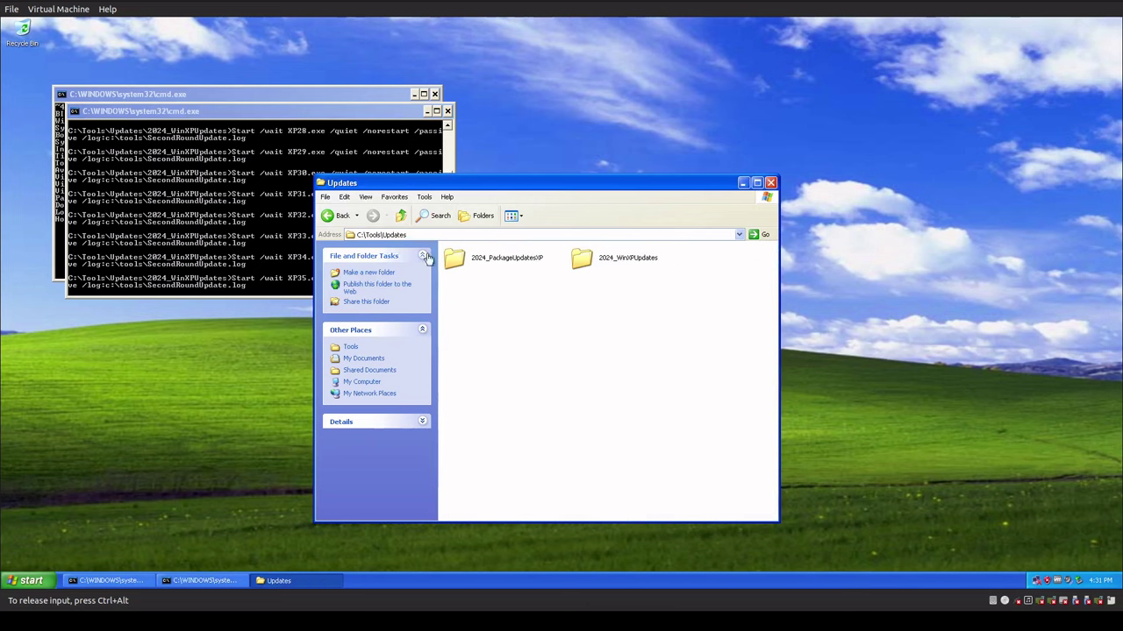